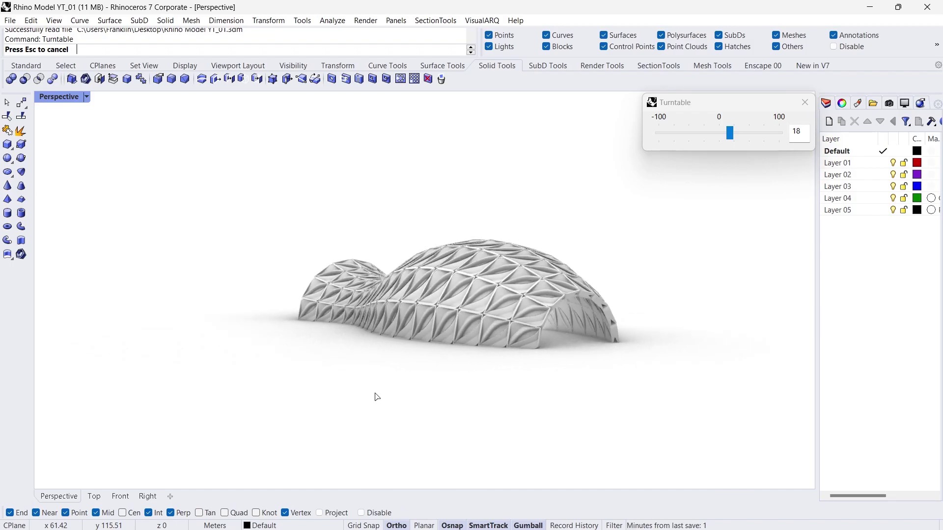
Step: Stop the turntable rotation and delete the whole pavilion model from the perspective view
{"action": "key", "text": "Escape"}
{"action": "left_click_drag", "start_coordinate": [674, 377], "coordinate": [234, 206]}
{"action": "key", "text": "Delete"}
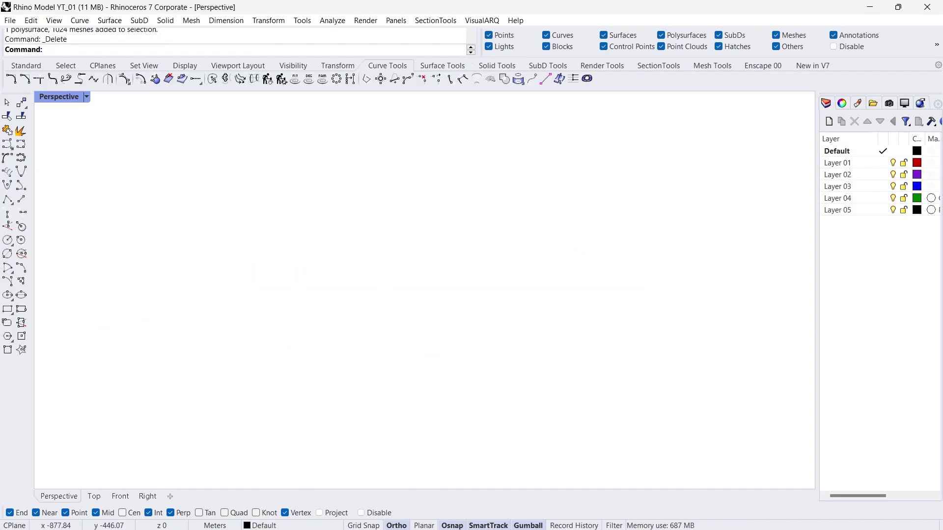
Step: Switch the perspective view to Shaded display and launch Grasshopper
{"action": "middle_click", "coordinate": [391, 257]}
{"action": "left_click", "coordinate": [393, 260]}
{"action": "right_click_drag", "start_coordinate": [393, 260], "coordinate": [570, 324]}
{"action": "scroll", "coordinate": [533, 287], "scroll_direction": "up", "scroll_amount": 2}
{"action": "type", "text": "Grasshopper"}
{"action": "key", "text": "Return"}
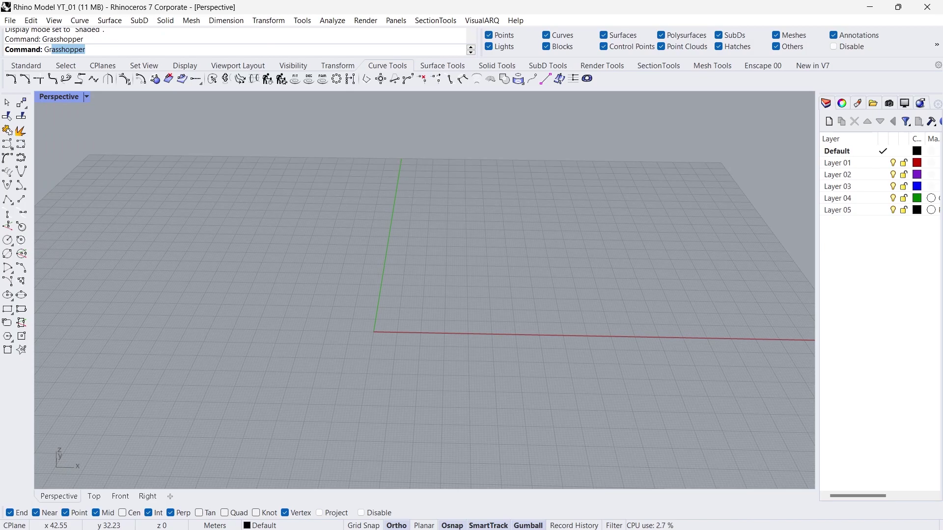
{"action": "key", "text": "Return"}
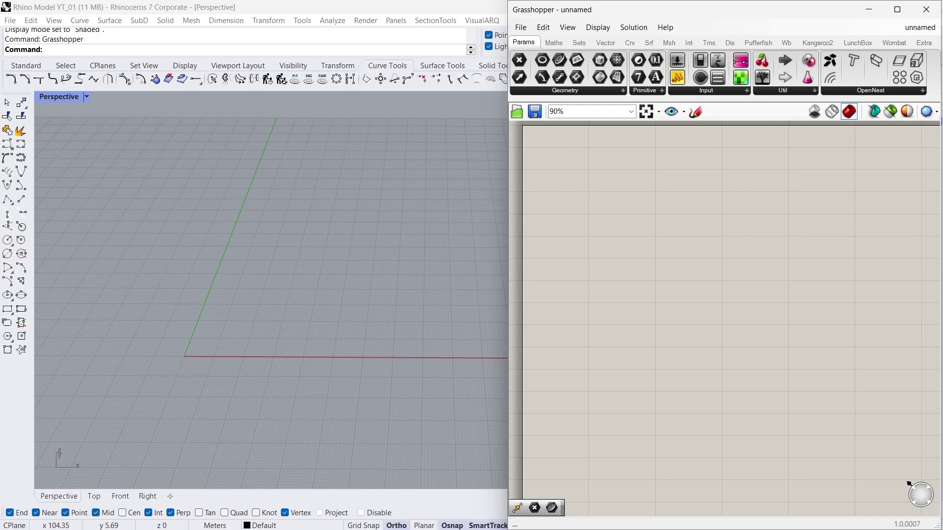
Step: Set the Point parameter to a single point picked on the ground plane near the origin
{"action": "left_click", "coordinate": [720, 215]}
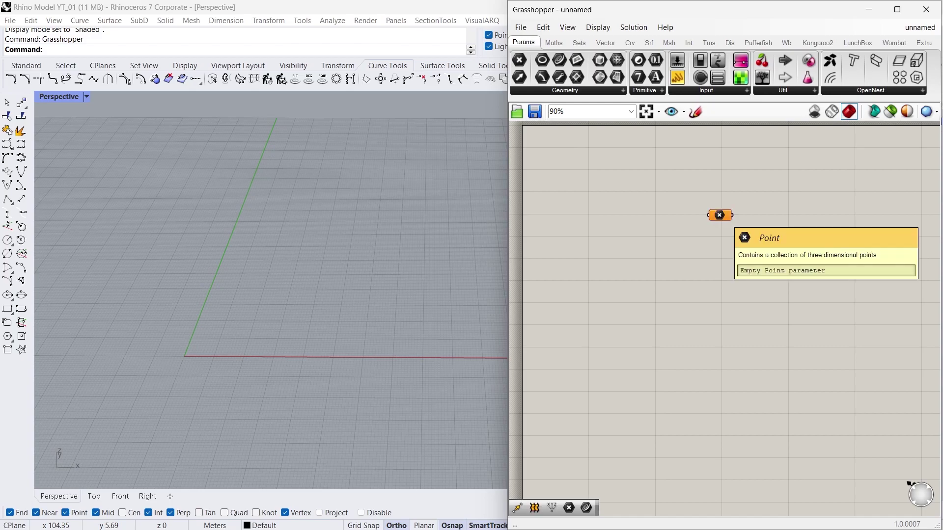
{"action": "right_click", "coordinate": [720, 215]}
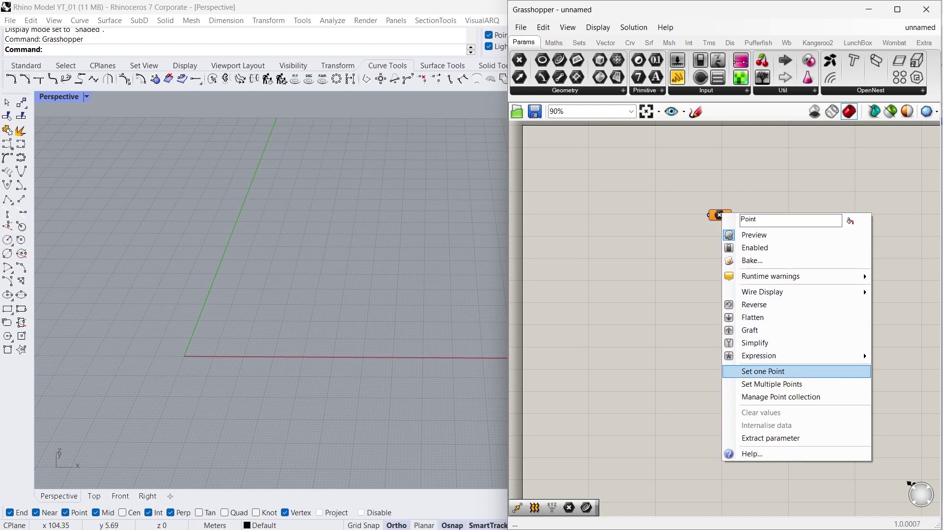
{"action": "left_click", "coordinate": [771, 372]}
{"action": "left_click", "coordinate": [234, 316]}
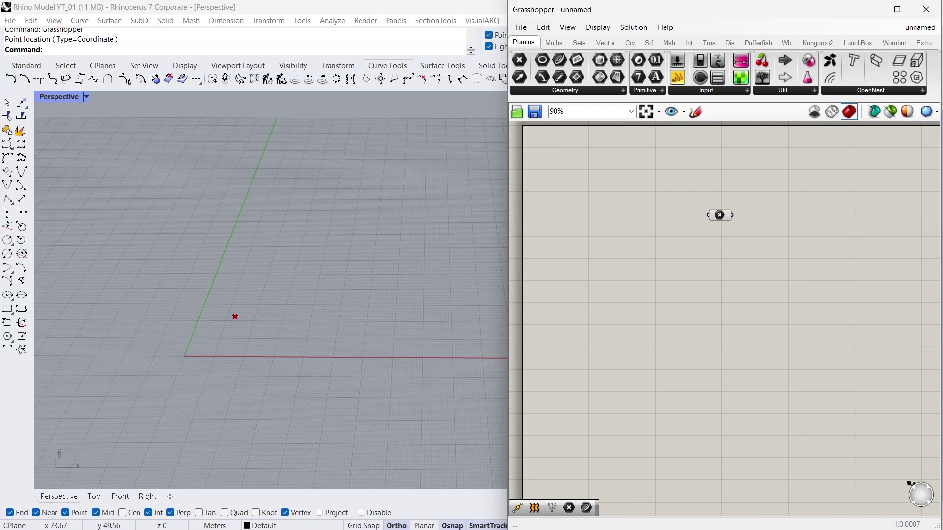
Step: Add a Move component beside the Point parameter and wire the point into its Geometry input
{"action": "right_click_drag", "start_coordinate": [798, 213], "coordinate": [710, 221]}
{"action": "scroll", "coordinate": [710, 222], "scroll_direction": "up", "scroll_amount": 1}
{"action": "double_click", "coordinate": [708, 232]}
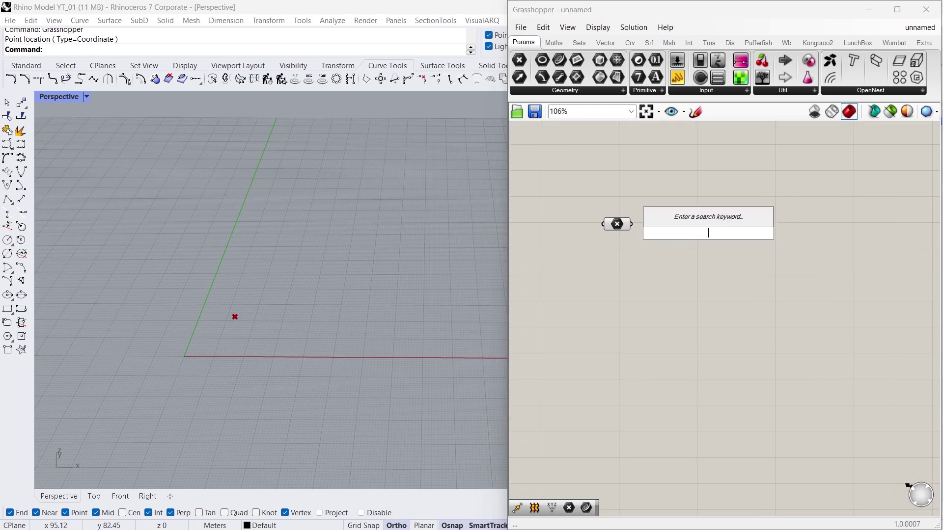
{"action": "type", "text": "mo"}
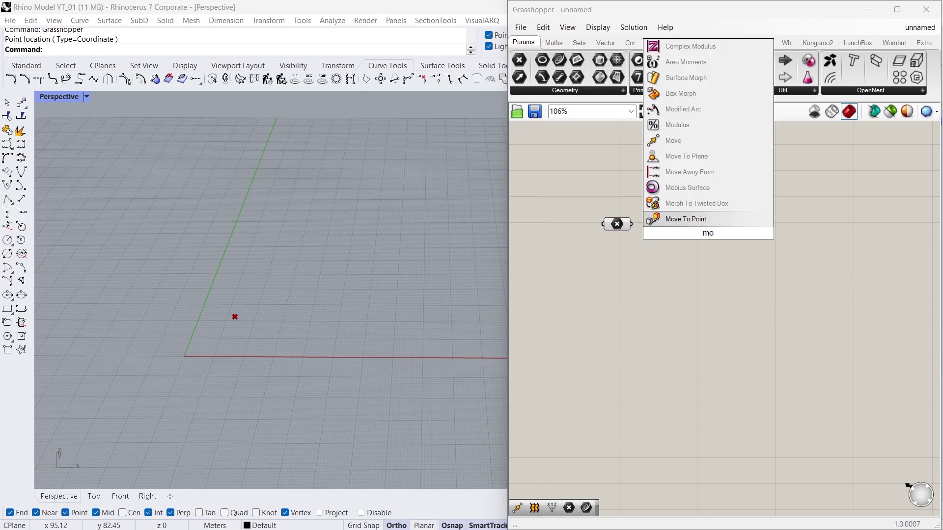
{"action": "type", "text": "ve"}
{"action": "key", "text": "Return"}
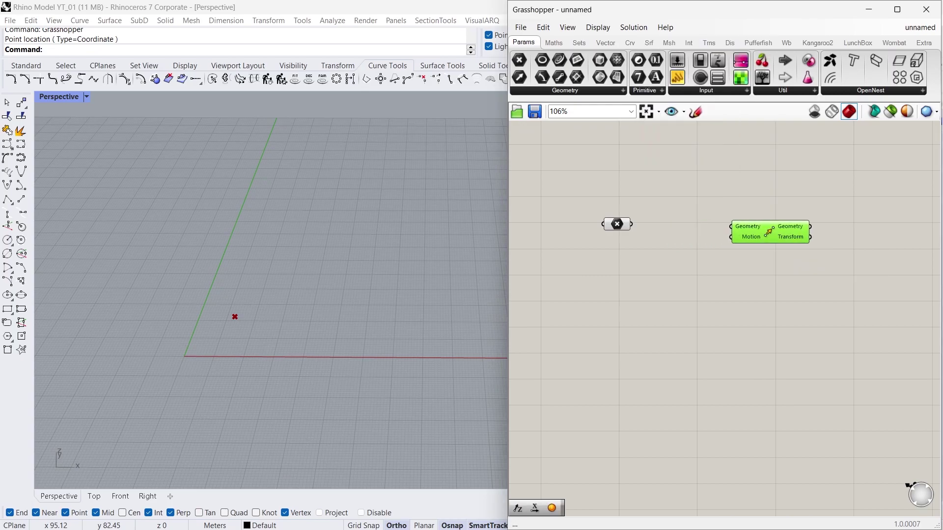
{"action": "left_click_drag", "start_coordinate": [631, 224], "coordinate": [774, 229]}
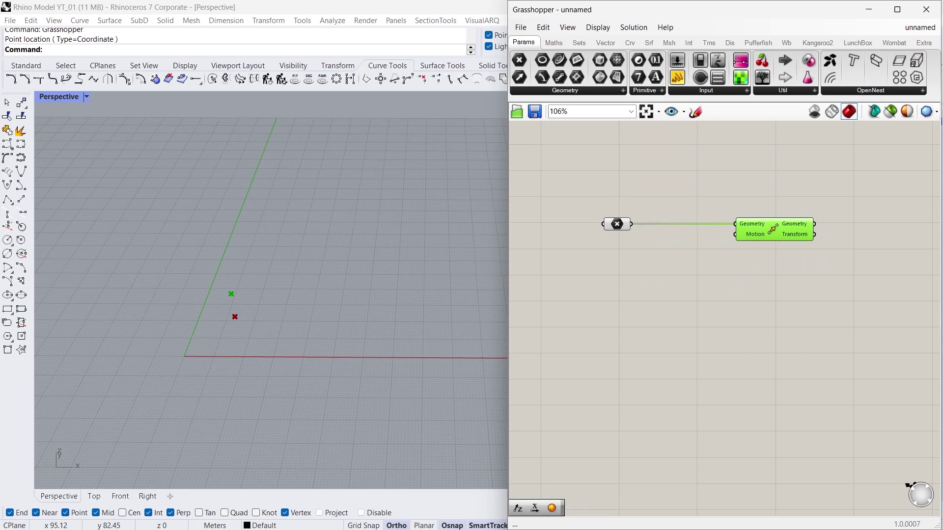
Step: Add a Unit Y vector, wire it to the Move's Motion input and place it below the wire
{"action": "double_click", "coordinate": [659, 256]}
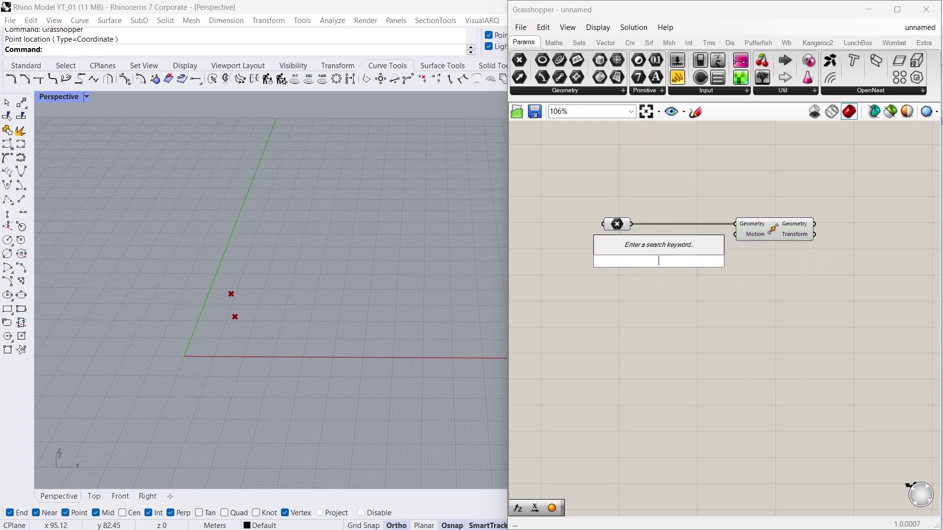
{"action": "type", "text": "unit y"}
{"action": "key", "text": "Return"}
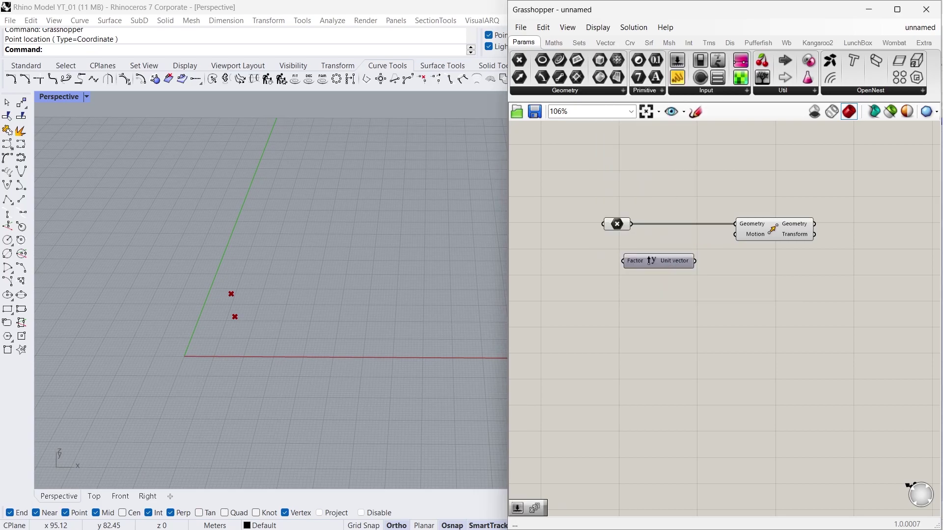
{"action": "left_click_drag", "start_coordinate": [694, 261], "coordinate": [796, 229]}
{"action": "scroll", "coordinate": [641, 338], "scroll_direction": "up", "scroll_amount": 1}
{"action": "right_click_drag", "start_coordinate": [642, 338], "coordinate": [715, 303]}
{"action": "scroll", "coordinate": [236, 328], "scroll_direction": "up", "scroll_amount": 9}
{"action": "right_click_drag", "start_coordinate": [272, 261], "coordinate": [236, 256]}
{"action": "scroll", "coordinate": [237, 269], "scroll_direction": "up", "scroll_amount": 6}
{"action": "left_click", "coordinate": [727, 213]}
{"action": "left_click_drag", "start_coordinate": [723, 214], "coordinate": [726, 234]}
Step: Add a Series component and connect its output to the Unit Y Factor input
{"action": "scroll", "coordinate": [319, 335], "scroll_direction": "down", "scroll_amount": 7}
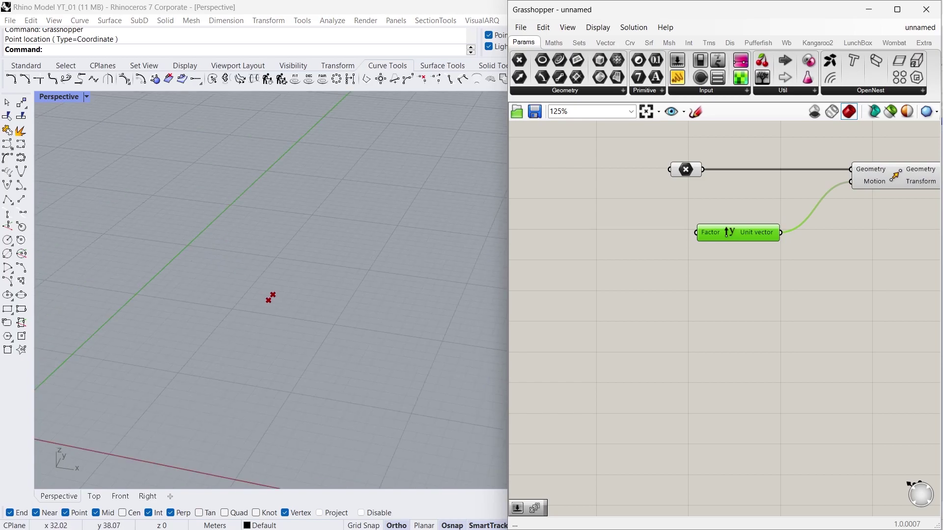
{"action": "double_click", "coordinate": [625, 248]}
{"action": "type", "text": "series"}
{"action": "key", "text": "Return"}
{"action": "left_click_drag", "start_coordinate": [625, 248], "coordinate": [696, 232]}
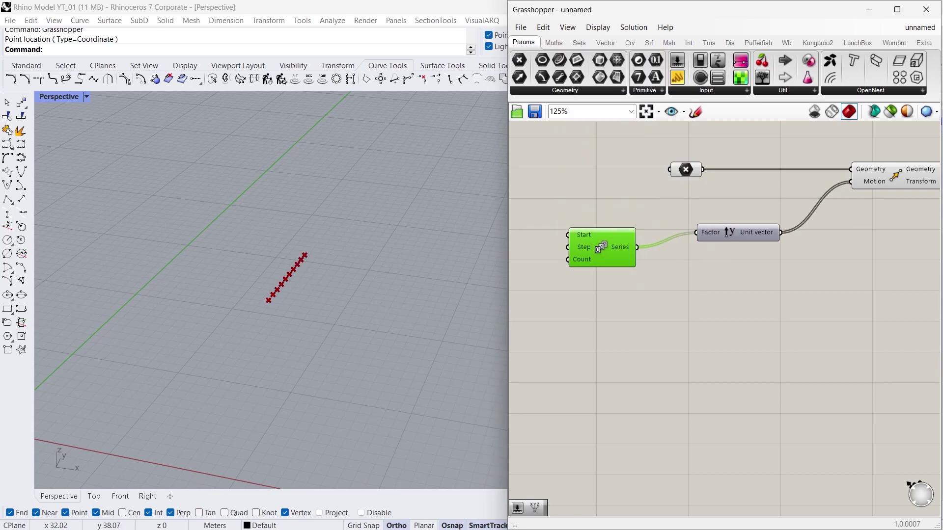
Step: Add a number slider set to 0 and connect it to the Series Start input
{"action": "scroll", "coordinate": [275, 294], "scroll_direction": "up", "scroll_amount": 2}
{"action": "scroll", "coordinate": [320, 253], "scroll_direction": "up", "scroll_amount": 5}
{"action": "right_click_drag", "start_coordinate": [638, 294], "coordinate": [734, 295]}
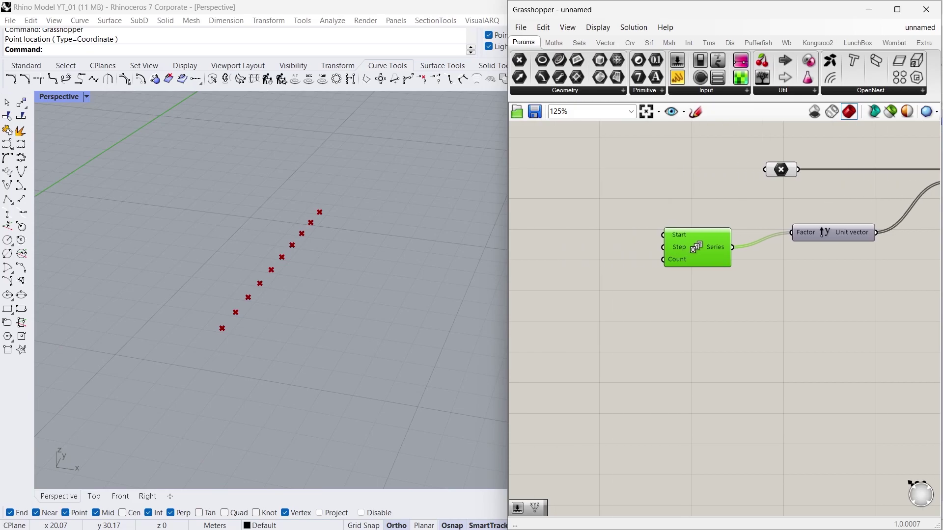
{"action": "double_click", "coordinate": [591, 233]}
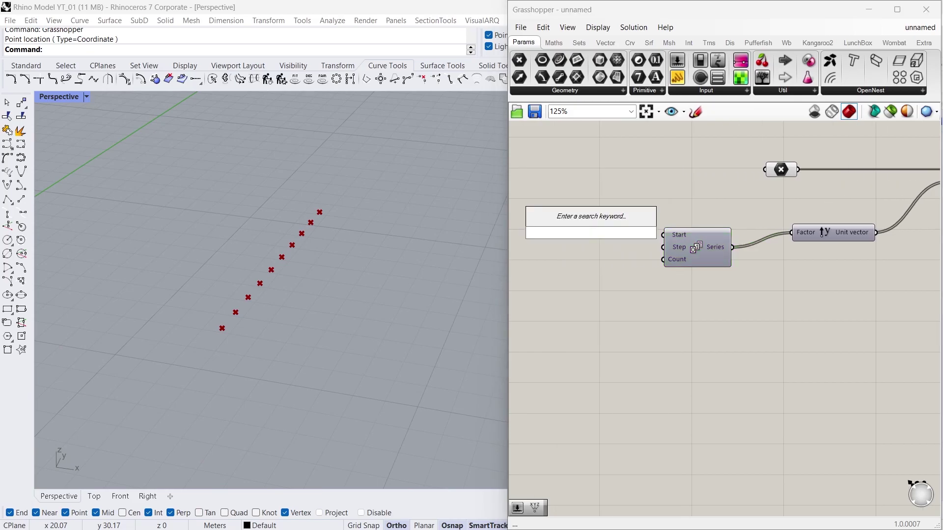
{"action": "type", "text": "0"}
{"action": "key", "text": "Return"}
{"action": "left_click_drag", "start_coordinate": [552, 232], "coordinate": [523, 238]}
{"action": "left_click_drag", "start_coordinate": [629, 239], "coordinate": [663, 234]}
{"action": "left_click_drag", "start_coordinate": [530, 238], "coordinate": [527, 235]}
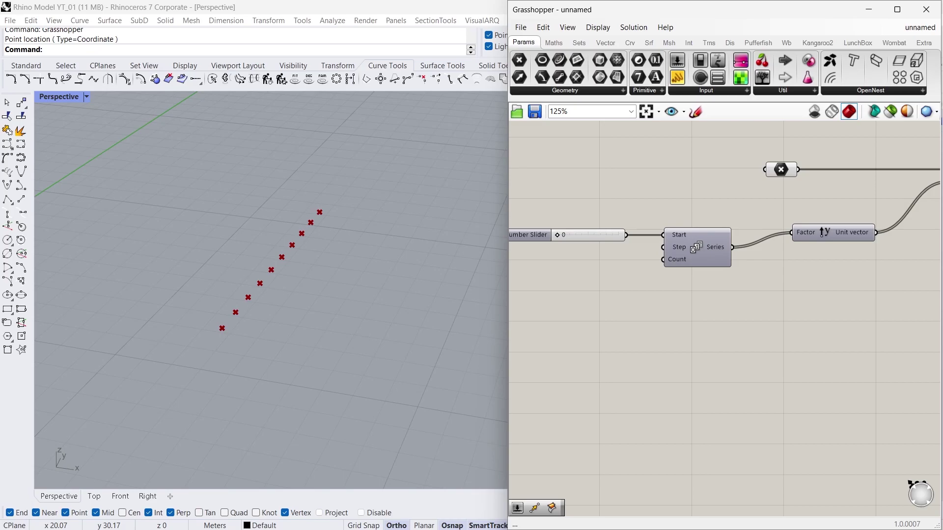
Step: Add a number slider of 20, connect it to the Series Step input and adjust it to 22
{"action": "double_click", "coordinate": [580, 256]}
{"action": "type", "text": "20"}
{"action": "key", "text": "Return"}
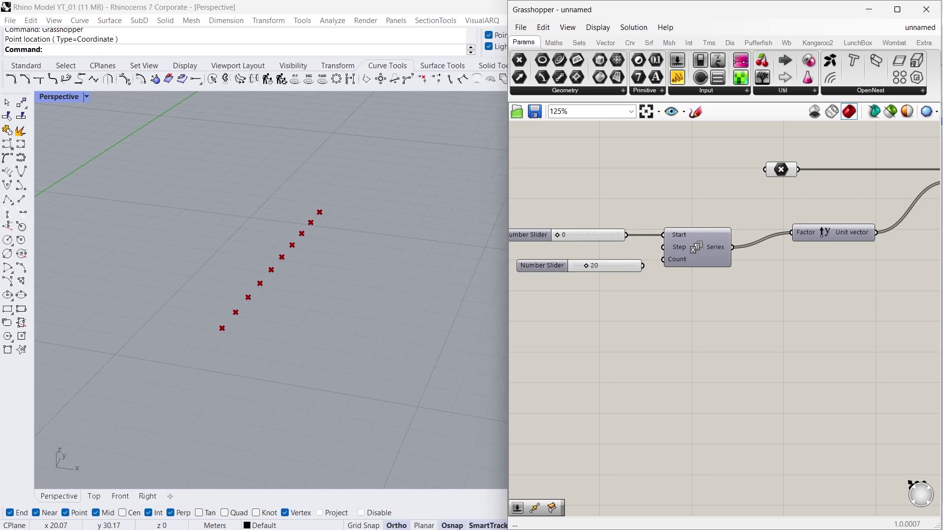
{"action": "left_click_drag", "start_coordinate": [624, 266], "coordinate": [663, 247]}
{"action": "scroll", "coordinate": [285, 337], "scroll_direction": "down", "scroll_amount": 8}
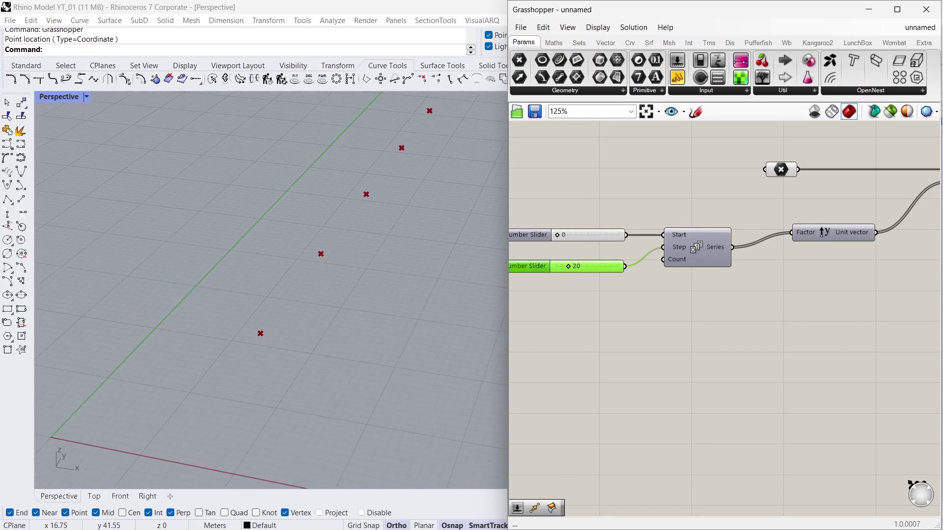
{"action": "scroll", "coordinate": [256, 330], "scroll_direction": "down", "scroll_amount": 2}
{"action": "left_click_drag", "start_coordinate": [569, 266], "coordinate": [530, 260]}
Step: Connect a new number slider set to 5 to the Series Count input and tidy the three sliders' positions
{"action": "scroll", "coordinate": [353, 304], "scroll_direction": "down", "scroll_amount": 8}
{"action": "double_click", "coordinate": [578, 278]}
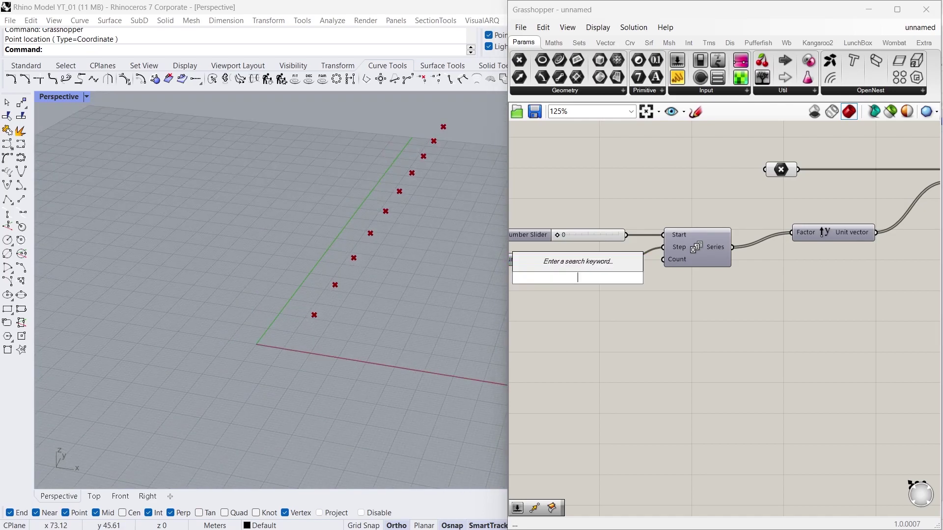
{"action": "type", "text": "5"}
{"action": "key", "text": "Return"}
{"action": "left_click_drag", "start_coordinate": [540, 278], "coordinate": [528, 281]}
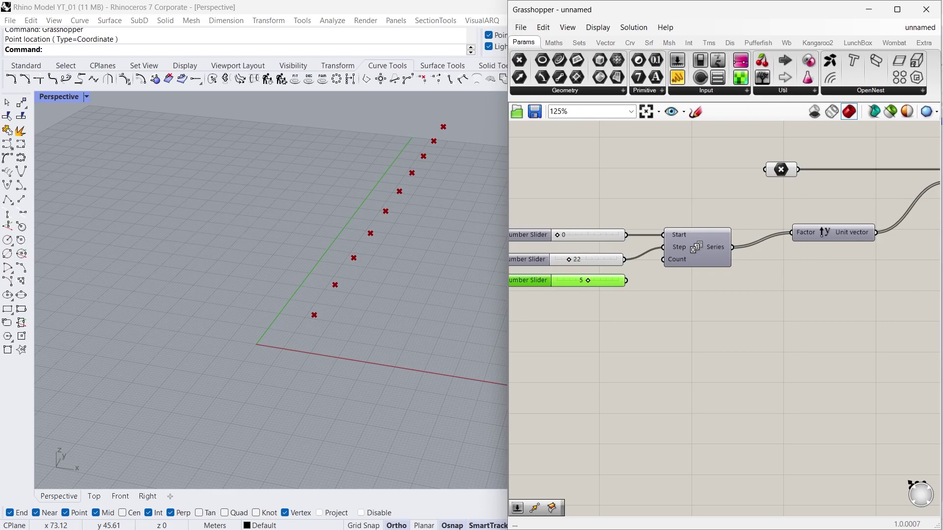
{"action": "left_click_drag", "start_coordinate": [626, 281], "coordinate": [663, 259]}
{"action": "left_click_drag", "start_coordinate": [638, 299], "coordinate": [565, 221]}
{"action": "left_click_drag", "start_coordinate": [528, 259], "coordinate": [530, 253]}
{"action": "left_click", "coordinate": [590, 320]}
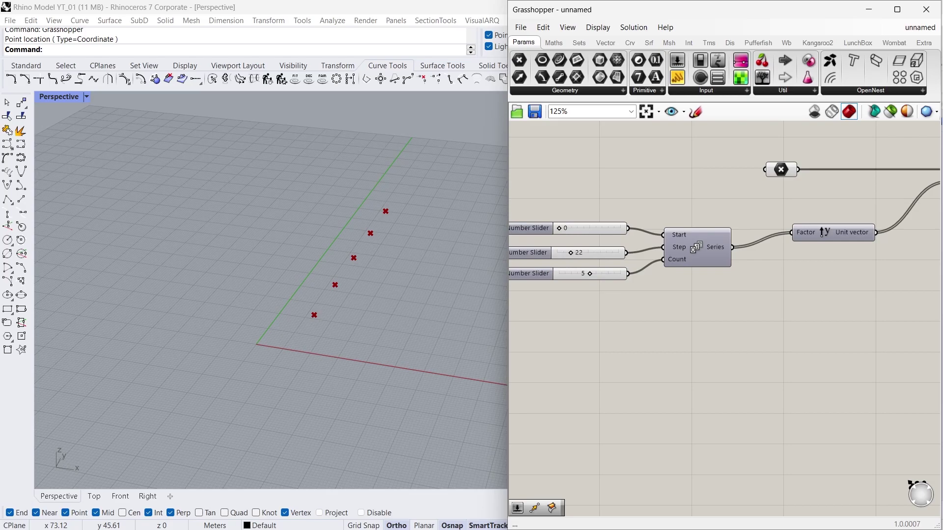
Step: Add a second Move component and feed its Geometry input from the first Move's Geometry output
{"action": "scroll", "coordinate": [540, 255], "scroll_direction": "down", "scroll_amount": 5}
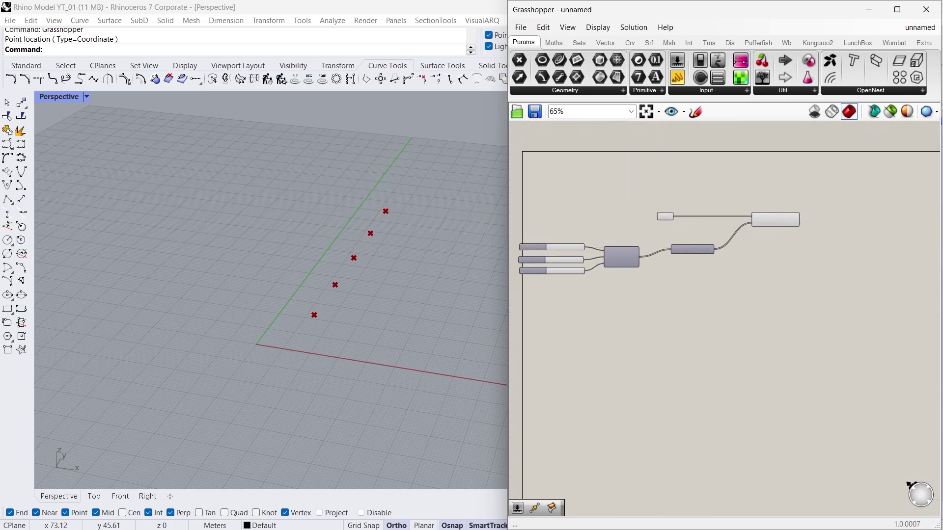
{"action": "right_click_drag", "start_coordinate": [638, 295], "coordinate": [596, 294]}
{"action": "scroll", "coordinate": [413, 266], "scroll_direction": "up", "scroll_amount": 3}
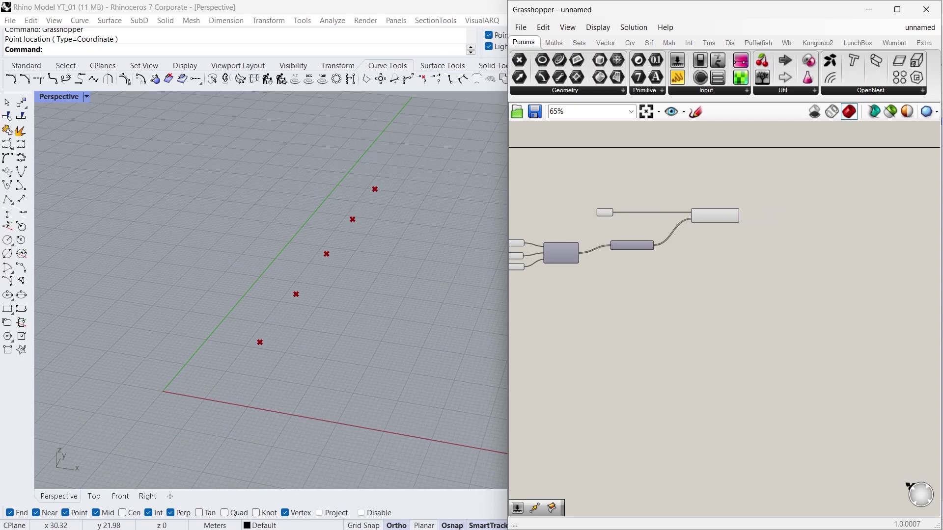
{"action": "scroll", "coordinate": [861, 233], "scroll_direction": "up", "scroll_amount": 2}
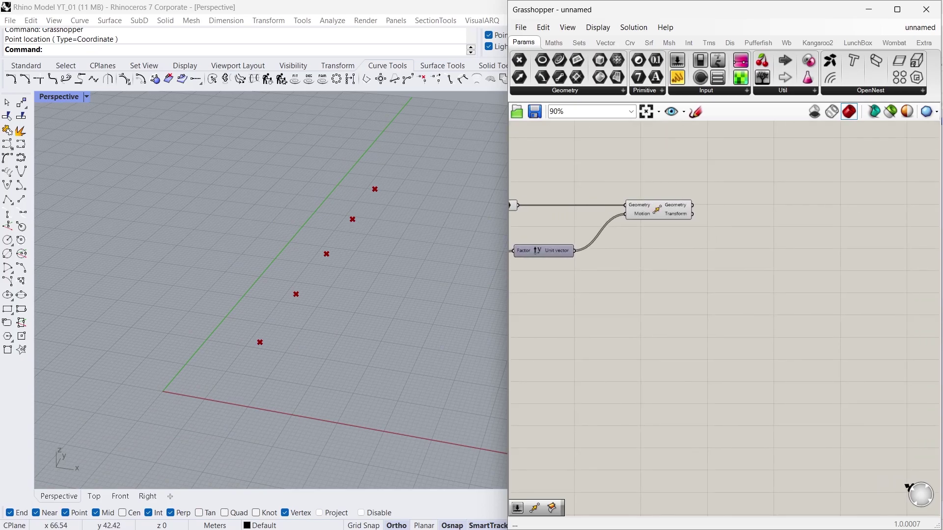
{"action": "double_click", "coordinate": [783, 238]}
{"action": "type", "text": "move"}
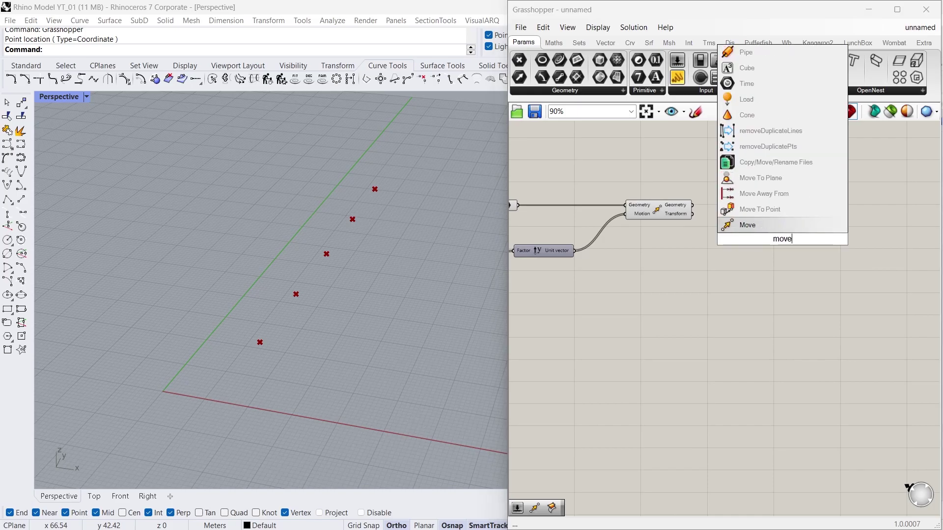
{"action": "left_click", "coordinate": [766, 225]}
{"action": "left_click_drag", "start_coordinate": [775, 239], "coordinate": [814, 239]}
{"action": "left_click_drag", "start_coordinate": [693, 205], "coordinate": [830, 204]}
Step: Add a Unit X vector and connect it to the second Move's Motion input
{"action": "double_click", "coordinate": [735, 240]}
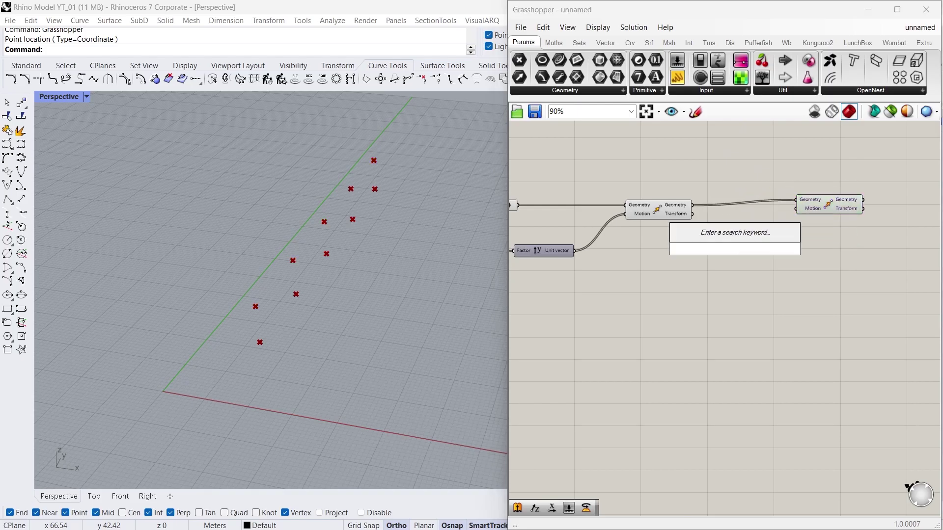
{"action": "type", "text": "x"}
{"action": "left_click", "coordinate": [728, 204]}
{"action": "left_click_drag", "start_coordinate": [735, 250], "coordinate": [795, 208]}
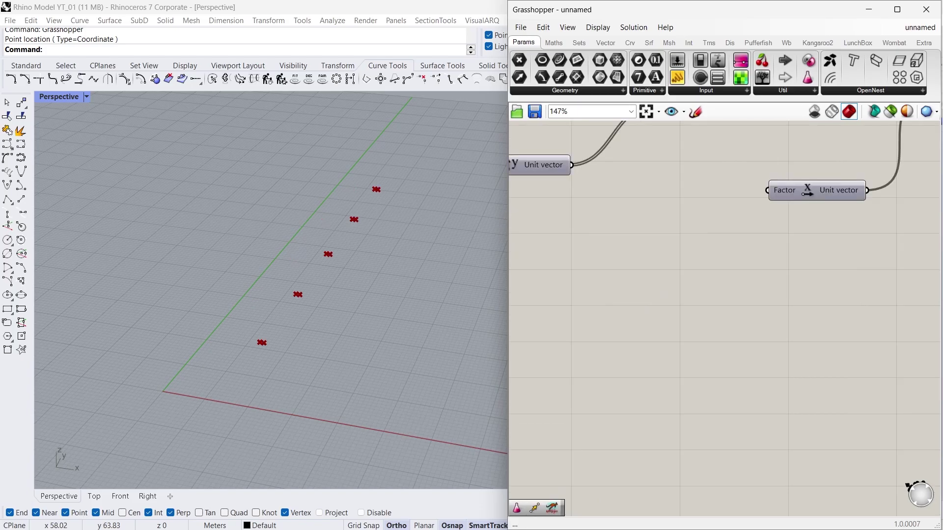
Step: Place a Gene Pool near the Unit X component and set its gene count to 5
{"action": "scroll", "coordinate": [753, 242], "scroll_direction": "down", "scroll_amount": 1}
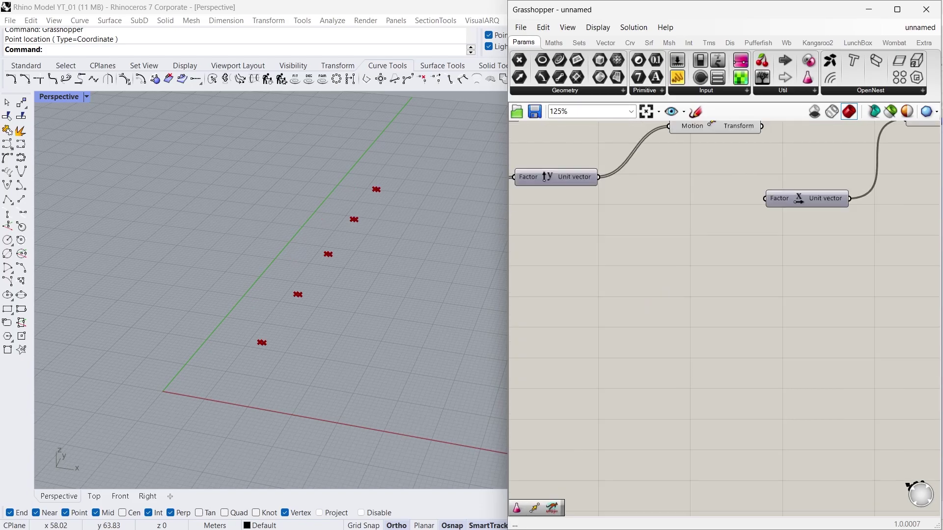
{"action": "left_click", "coordinate": [808, 77]}
{"action": "left_click", "coordinate": [657, 245]}
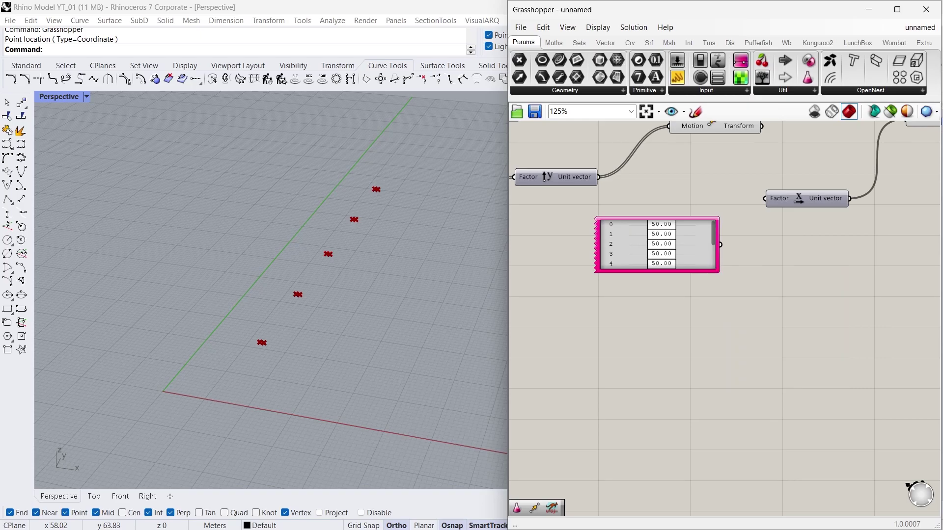
{"action": "double_click", "coordinate": [697, 253]}
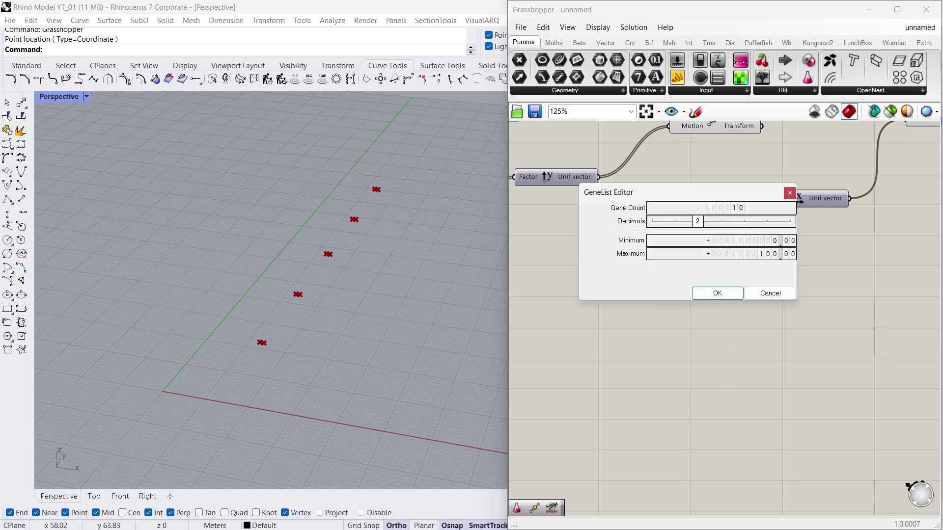
{"action": "double_click", "coordinate": [721, 208]}
{"action": "type", "text": "5"}
{"action": "key", "text": "Return"}
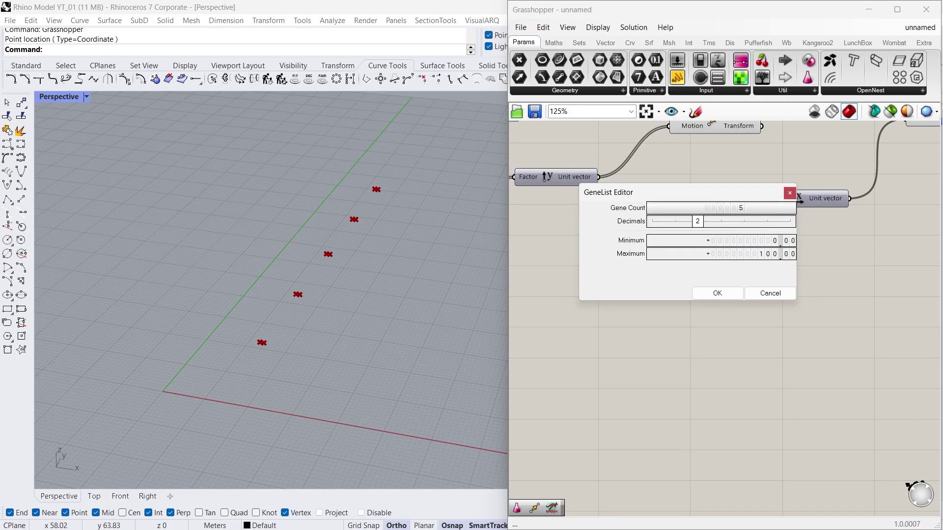
Step: Set the Gene Pool to 0 decimals with a maximum of 20, and stretch it taller
{"action": "left_click_drag", "start_coordinate": [697, 221], "coordinate": [652, 221]}
{"action": "double_click", "coordinate": [721, 254]}
{"action": "type", "text": "20"}
{"action": "key", "text": "Return"}
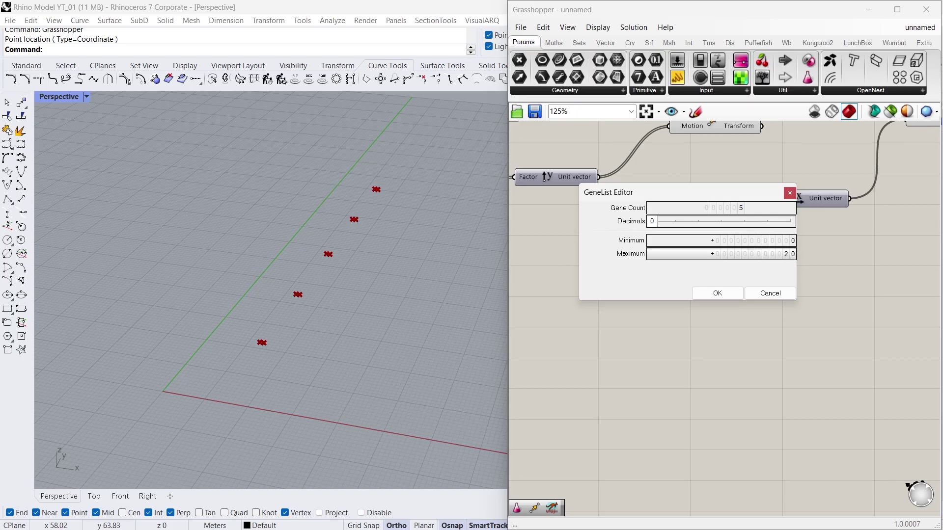
{"action": "left_click", "coordinate": [718, 294]}
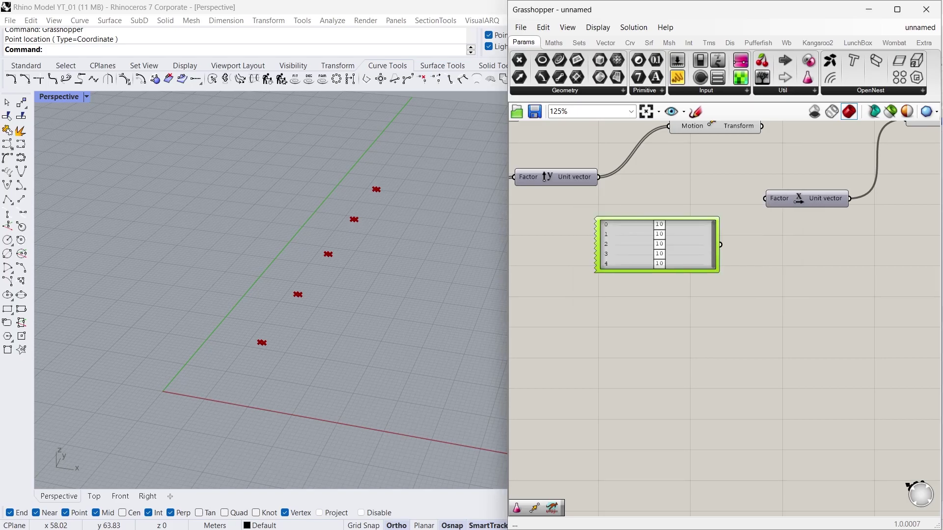
{"action": "left_click_drag", "start_coordinate": [688, 272], "coordinate": [688, 304]}
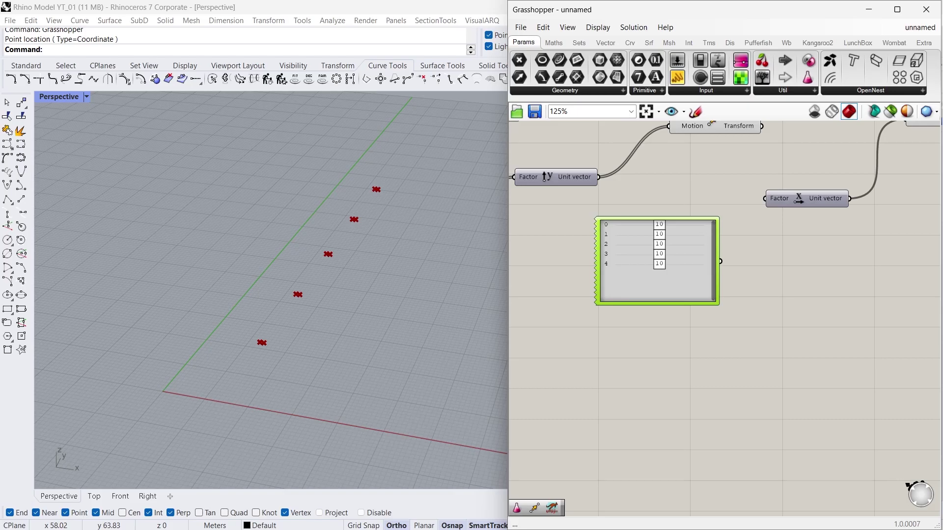
Step: Connect the Gene Pool to the Unit X Factor input and set its genes to 13, 8, 15, 17 and 8
{"action": "left_click_drag", "start_coordinate": [720, 261], "coordinate": [765, 198]}
{"action": "left_click_drag", "start_coordinate": [660, 225], "coordinate": [650, 264]}
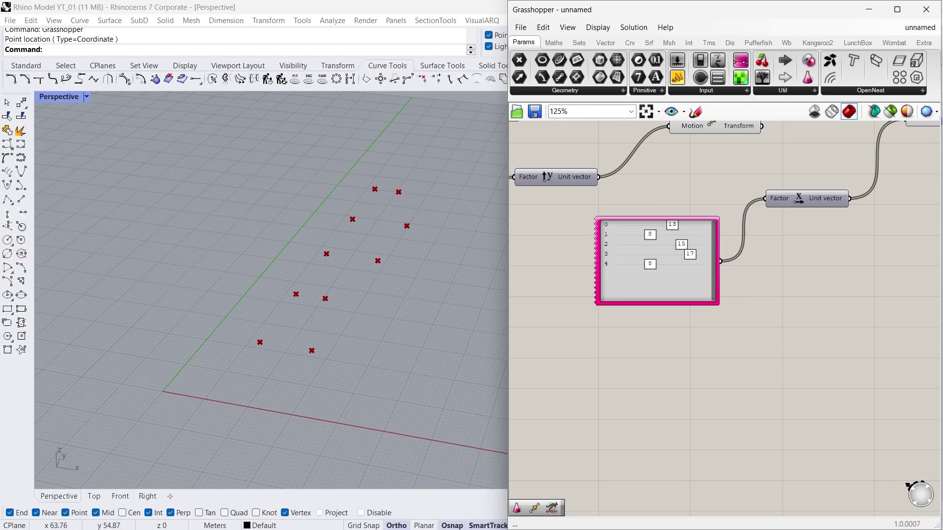
{"action": "scroll", "coordinate": [710, 305], "scroll_direction": "down", "scroll_amount": 3}
{"action": "right_click_drag", "start_coordinate": [807, 304], "coordinate": [781, 304]}
{"action": "scroll", "coordinate": [781, 304], "scroll_direction": "up", "scroll_amount": 1}
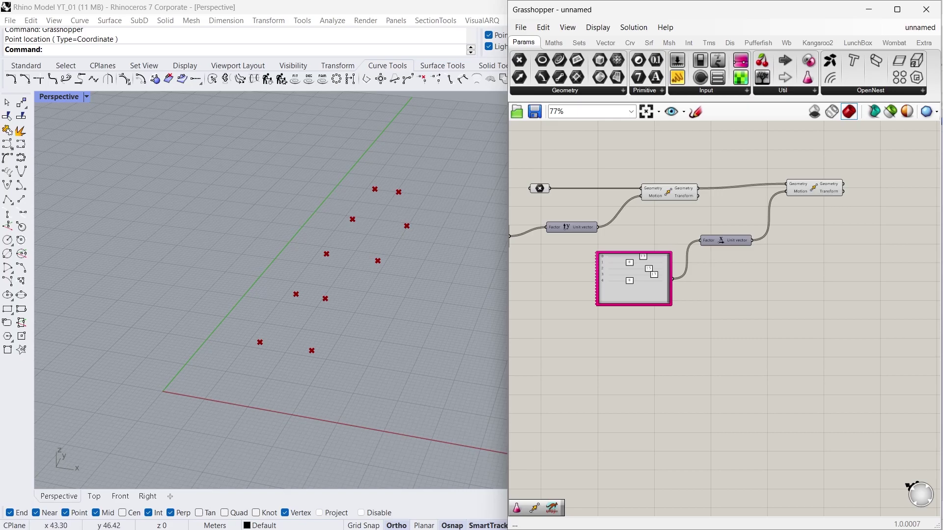
Step: Add a third Move component, feeding its Geometry from the first Move's Geometry output and its Motion from Unit X
{"action": "left_click", "coordinate": [669, 192]}
{"action": "right_click_drag", "start_coordinate": [736, 305], "coordinate": [700, 291]}
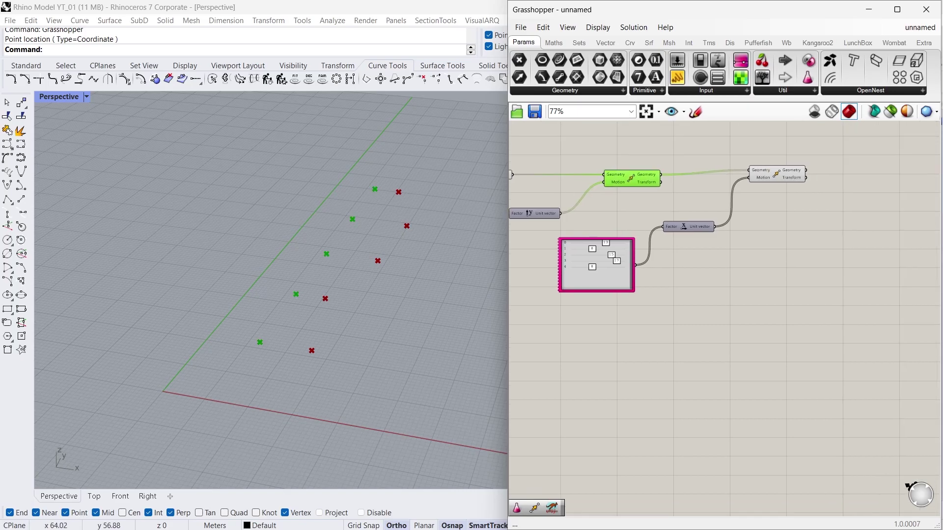
{"action": "double_click", "coordinate": [772, 239]}
{"action": "type", "text": "mov"}
{"action": "key", "text": "Return"}
{"action": "left_click", "coordinate": [632, 178]}
{"action": "left_click_drag", "start_coordinate": [661, 174], "coordinate": [840, 246]}
{"action": "left_click", "coordinate": [683, 226]}
{"action": "left_click_drag", "start_coordinate": [715, 227], "coordinate": [844, 231]}
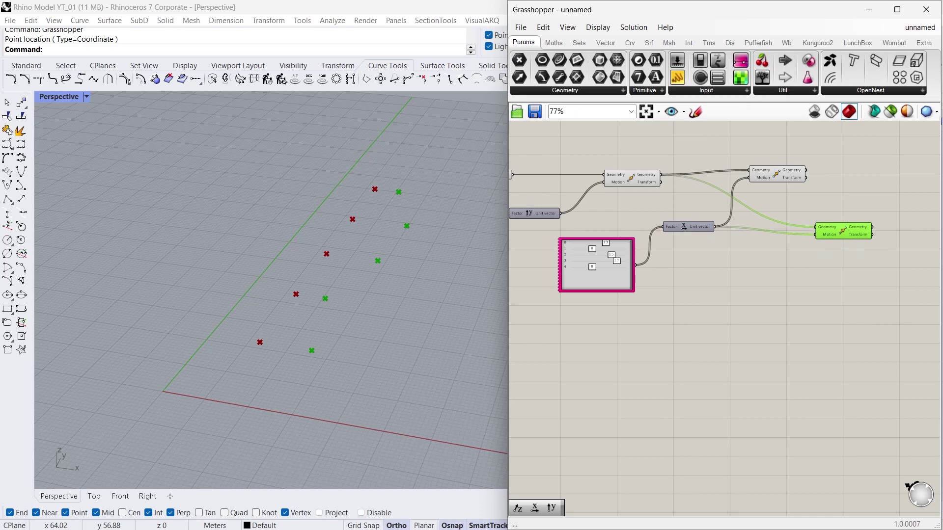
Step: Insert a Negative component between the Unit X vector and the third Move's Motion input
{"action": "left_click", "coordinate": [554, 43]}
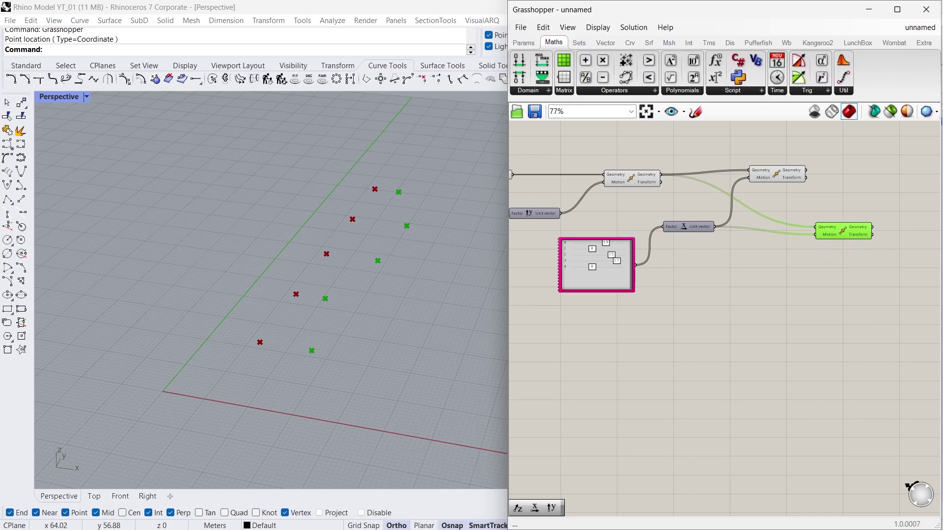
{"action": "left_click", "coordinate": [655, 91]}
{"action": "left_click", "coordinate": [697, 129]}
{"action": "left_click", "coordinate": [769, 237]}
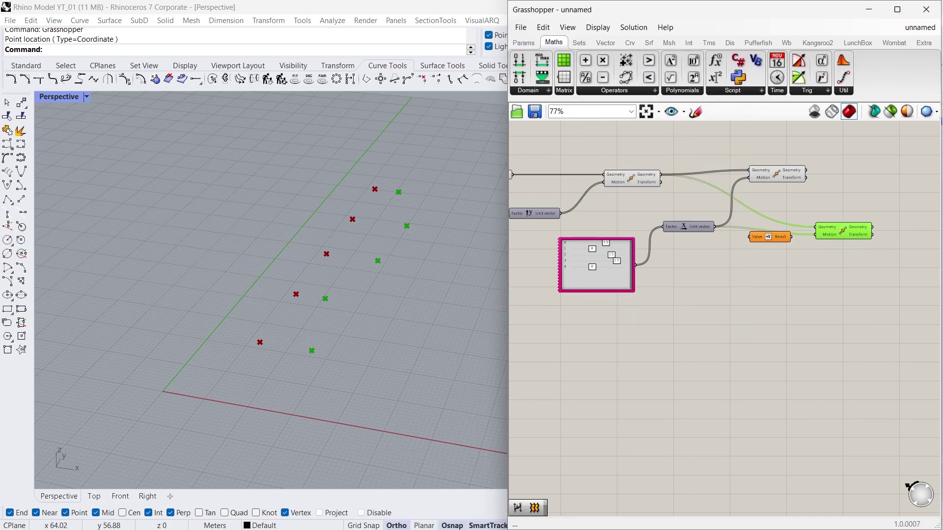
{"action": "key", "text": "Escape"}
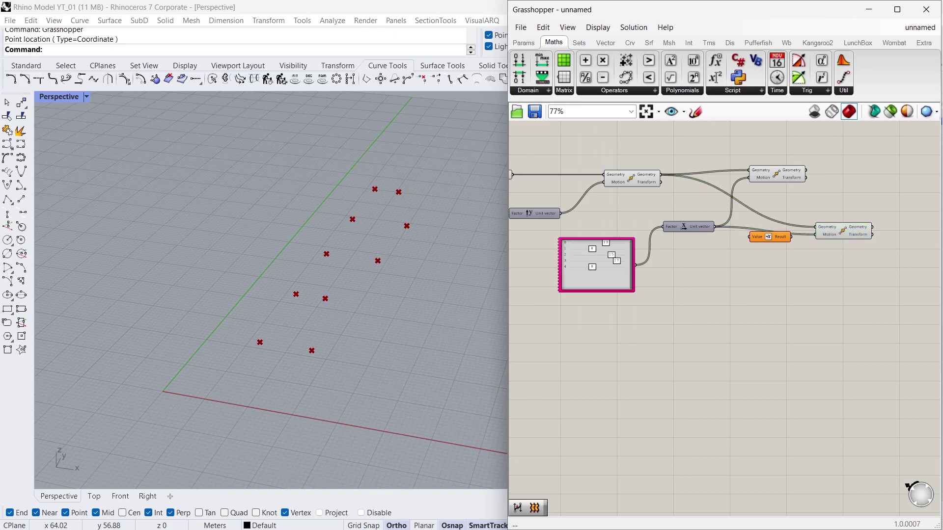
{"action": "left_click_drag", "start_coordinate": [715, 226], "coordinate": [751, 236]}
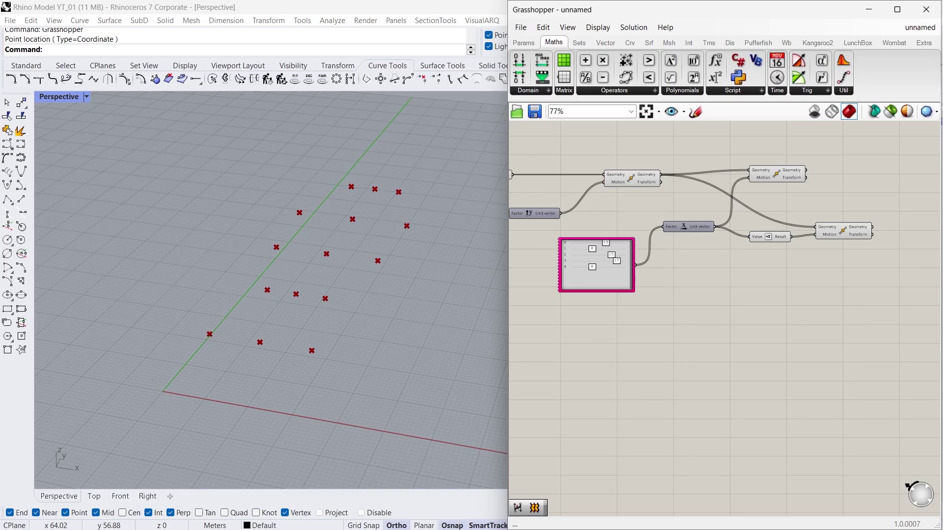
Step: Turn off the preview of the first Move component and of the base Point parameter
{"action": "scroll", "coordinate": [896, 343], "scroll_direction": "down", "scroll_amount": 2}
{"action": "scroll", "coordinate": [378, 192], "scroll_direction": "up", "scroll_amount": 3}
{"action": "scroll", "coordinate": [702, 228], "scroll_direction": "up", "scroll_amount": 3}
{"action": "left_click", "coordinate": [702, 226]}
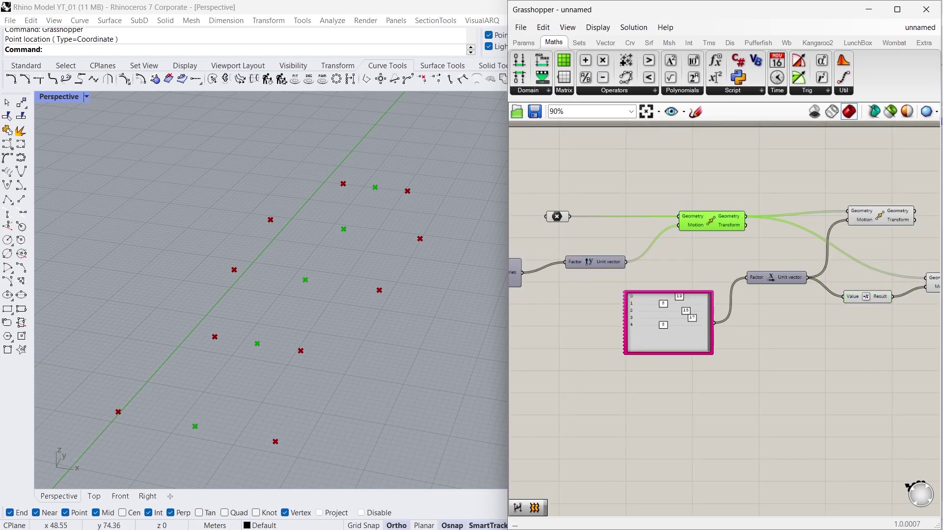
{"action": "middle_click", "coordinate": [701, 226]}
{"action": "left_click", "coordinate": [557, 216]}
{"action": "middle_click", "coordinate": [553, 217]}
{"action": "left_click", "coordinate": [591, 178]}
{"action": "scroll", "coordinate": [591, 178], "scroll_direction": "down", "scroll_amount": 5}
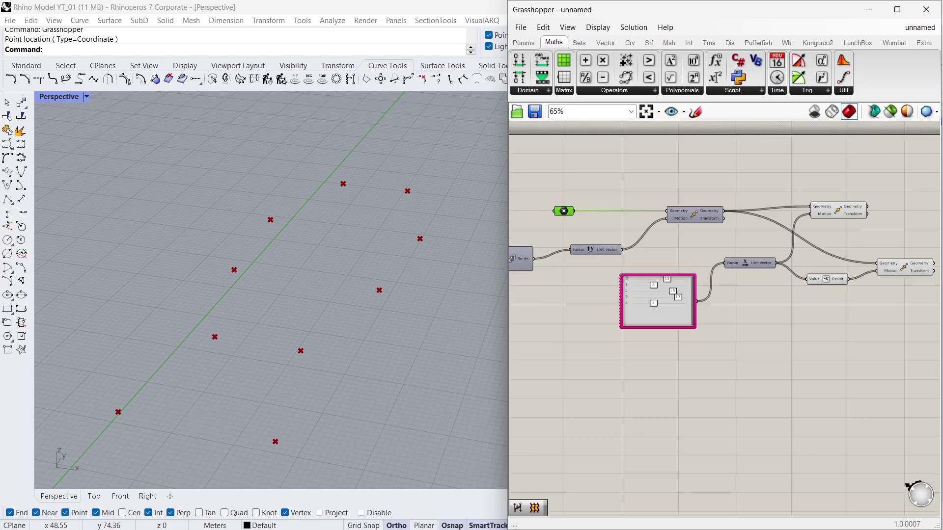
{"action": "scroll", "coordinate": [799, 229], "scroll_direction": "up", "scroll_amount": 4}
{"action": "scroll", "coordinate": [728, 290], "scroll_direction": "down", "scroll_amount": 4}
Step: Reposition the second Move component higher on the canvas, away from the third Move
{"action": "left_click_drag", "start_coordinate": [687, 226], "coordinate": [722, 204]}
{"action": "scroll", "coordinate": [741, 257], "scroll_direction": "up", "scroll_amount": 2}
{"action": "right_click_drag", "start_coordinate": [393, 417], "coordinate": [315, 363]}
{"action": "scroll", "coordinate": [315, 364], "scroll_direction": "up", "scroll_amount": 2}
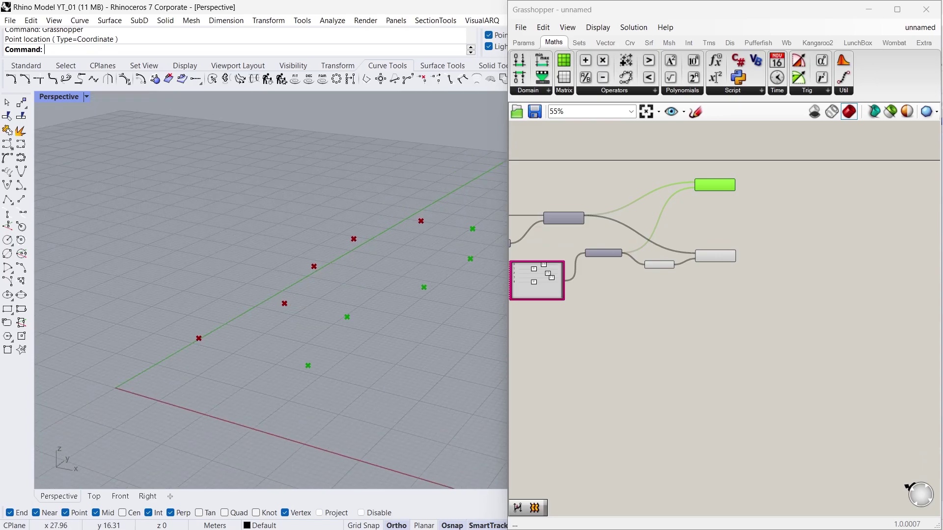
{"action": "scroll", "coordinate": [773, 249], "scroll_direction": "up", "scroll_amount": 1}
Step: Add a BiArc component beside the second and third Move components
{"action": "left_click", "coordinate": [772, 249]}
{"action": "double_click", "coordinate": [779, 211]}
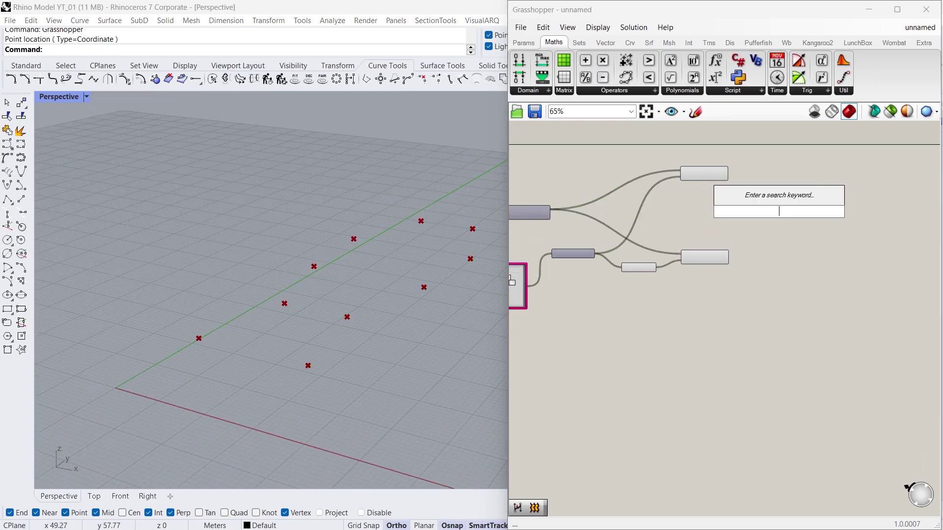
{"action": "type", "text": "biar"}
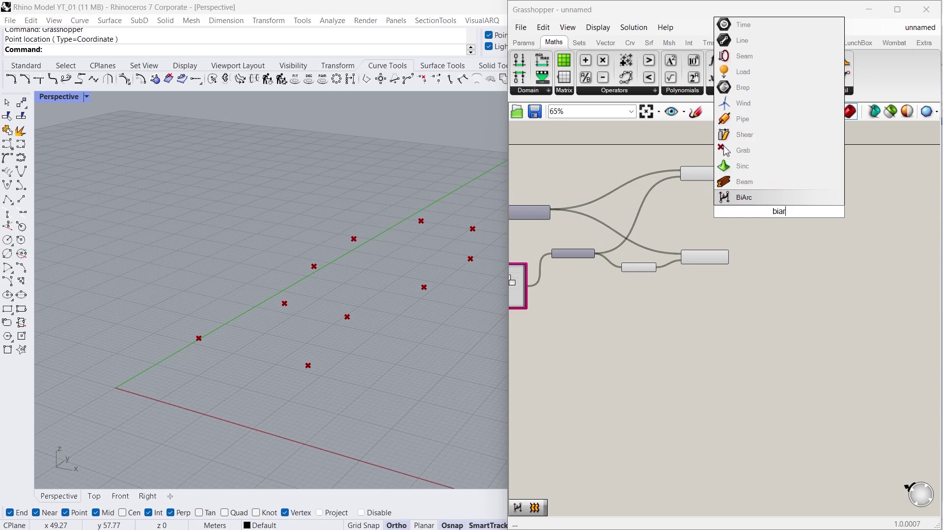
{"action": "key", "text": "Return"}
{"action": "scroll", "coordinate": [778, 209], "scroll_direction": "up", "scroll_amount": 3}
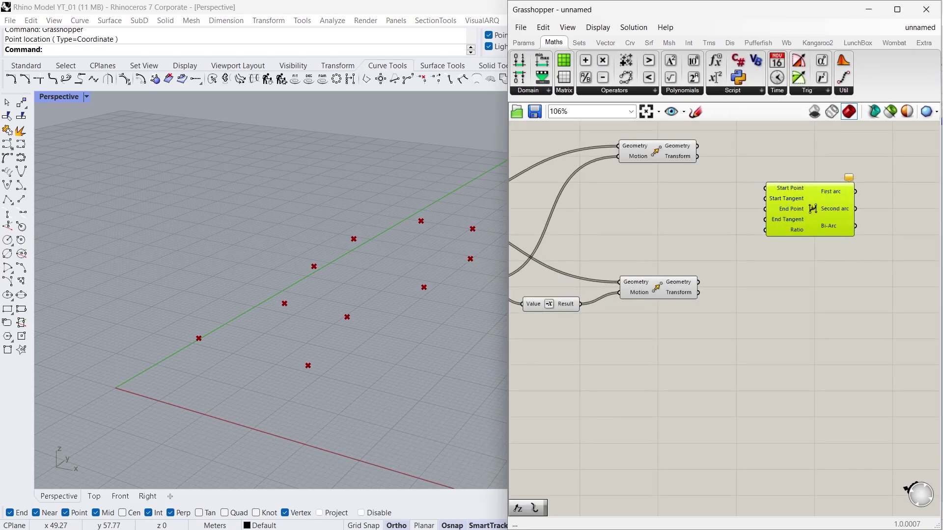
Step: Connect the second Move's Geometry to the BiArc's Start Point and the third Move's Geometry to its End Point
{"action": "left_click", "coordinate": [657, 151]}
{"action": "left_click_drag", "start_coordinate": [810, 211], "coordinate": [811, 194]}
{"action": "left_click_drag", "start_coordinate": [698, 146], "coordinate": [765, 171]}
{"action": "left_click_drag", "start_coordinate": [810, 192], "coordinate": [859, 193]}
{"action": "left_click", "coordinate": [658, 288]}
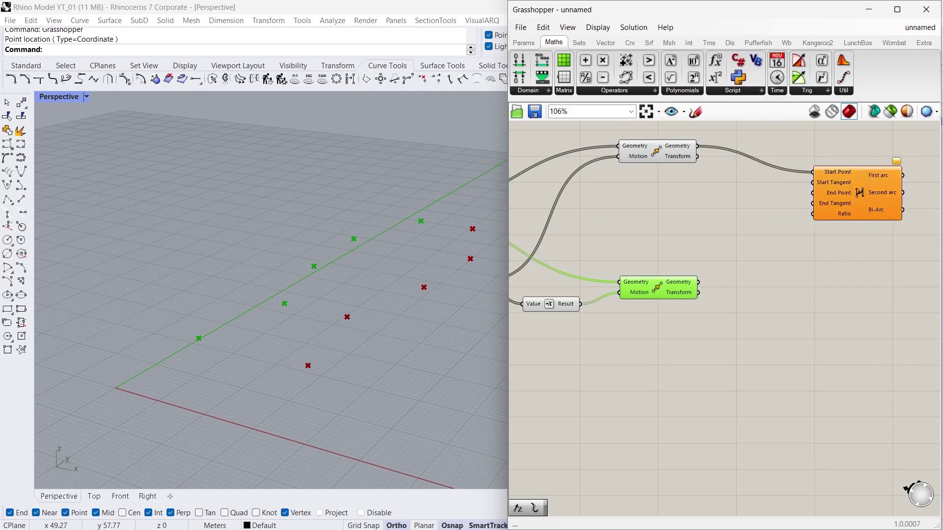
{"action": "left_click_drag", "start_coordinate": [698, 282], "coordinate": [827, 191]}
{"action": "left_click_drag", "start_coordinate": [698, 282], "coordinate": [881, 193]}
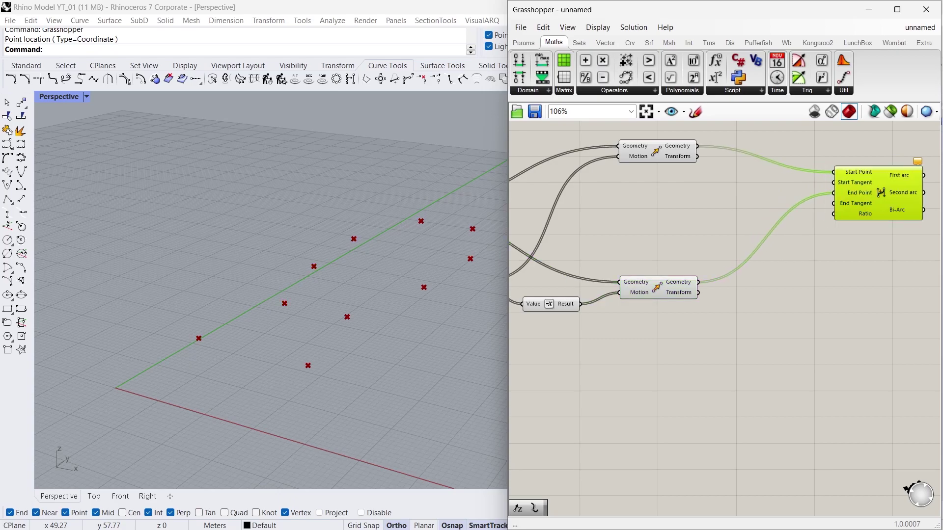
{"action": "key", "text": "Escape"}
{"action": "type", "text": "Z"}
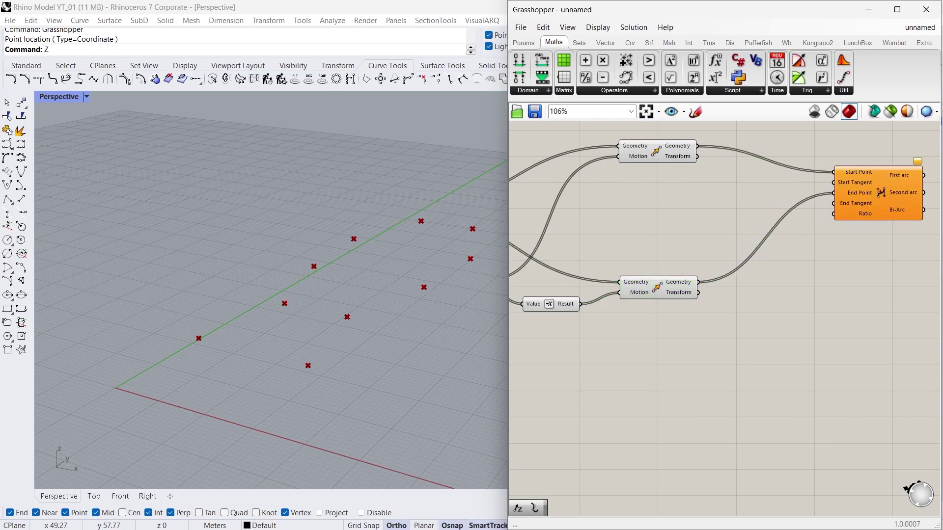
{"action": "double_click", "coordinate": [692, 185]}
{"action": "type", "text": "Z"}
{"action": "key", "text": "Escape"}
Step: Add a Unit Z vector between the two Move components and connect it to the BiArc's Start Tangent input
{"action": "double_click", "coordinate": [685, 184]}
{"action": "type", "text": "unit z"}
{"action": "key", "text": "Return"}
{"action": "left_click_drag", "start_coordinate": [721, 195], "coordinate": [834, 183]}
{"action": "left_click_drag", "start_coordinate": [686, 195], "coordinate": [657, 191]}
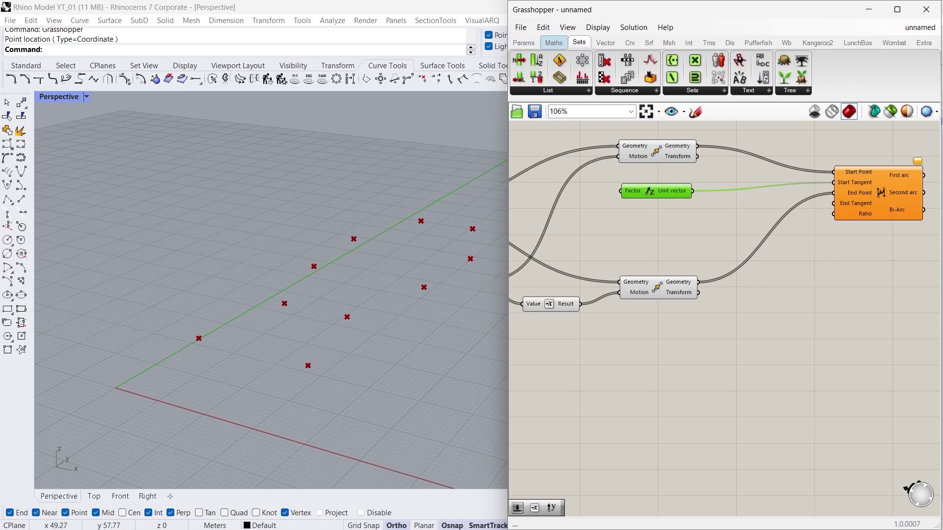
Step: Add a Negative component that takes the Unit Z vector and feeds the BiArc's End Tangent input
{"action": "left_click", "coordinate": [615, 91]}
{"action": "double_click", "coordinate": [700, 131]}
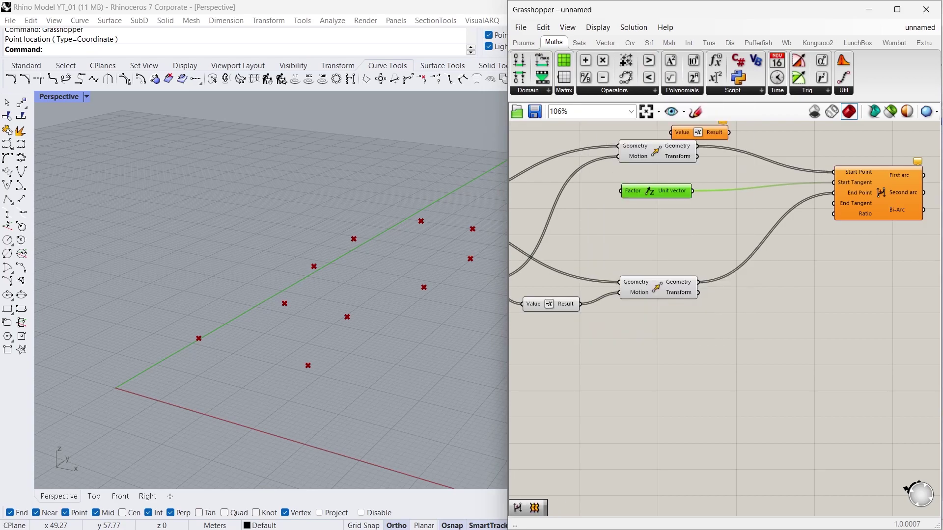
{"action": "left_click_drag", "start_coordinate": [699, 132], "coordinate": [833, 203]}
{"action": "scroll", "coordinate": [322, 344], "scroll_direction": "down", "scroll_amount": 3}
{"action": "right_click_drag", "start_coordinate": [326, 346], "coordinate": [311, 308]}
{"action": "scroll", "coordinate": [362, 302], "scroll_direction": "up", "scroll_amount": 2}
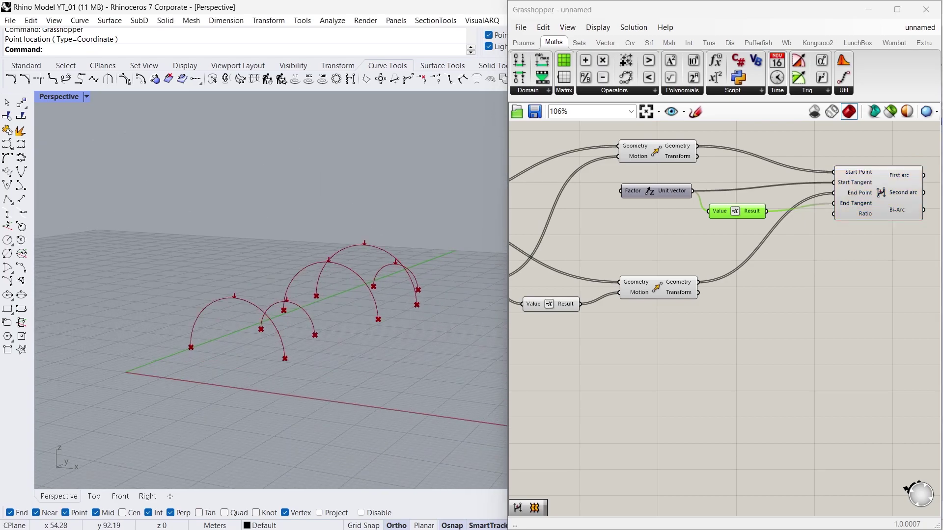
Step: Add a Loft component beside the BiArc component
{"action": "scroll", "coordinate": [668, 264], "scroll_direction": "down", "scroll_amount": 3}
{"action": "right_click_drag", "start_coordinate": [668, 264], "coordinate": [599, 260]}
{"action": "scroll", "coordinate": [686, 273], "scroll_direction": "down", "scroll_amount": 3}
{"action": "scroll", "coordinate": [798, 249], "scroll_direction": "up", "scroll_amount": 3}
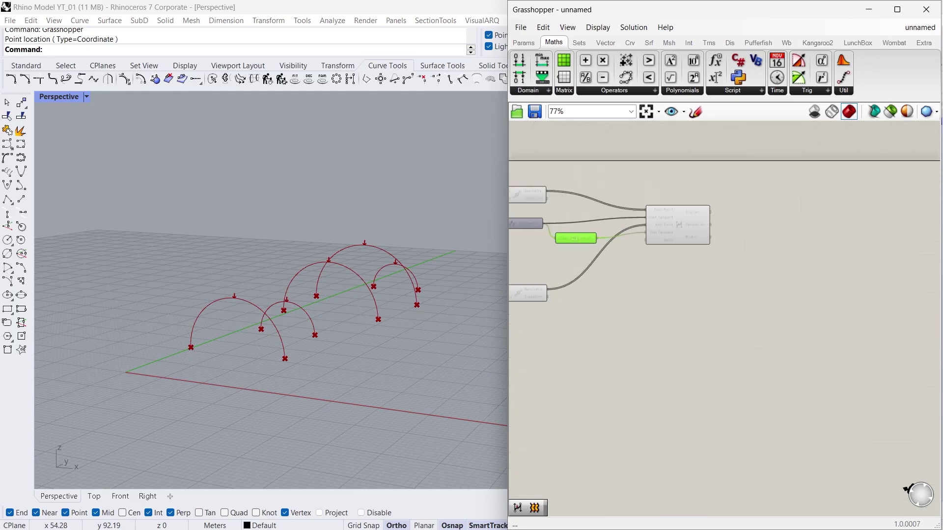
{"action": "double_click", "coordinate": [791, 229]}
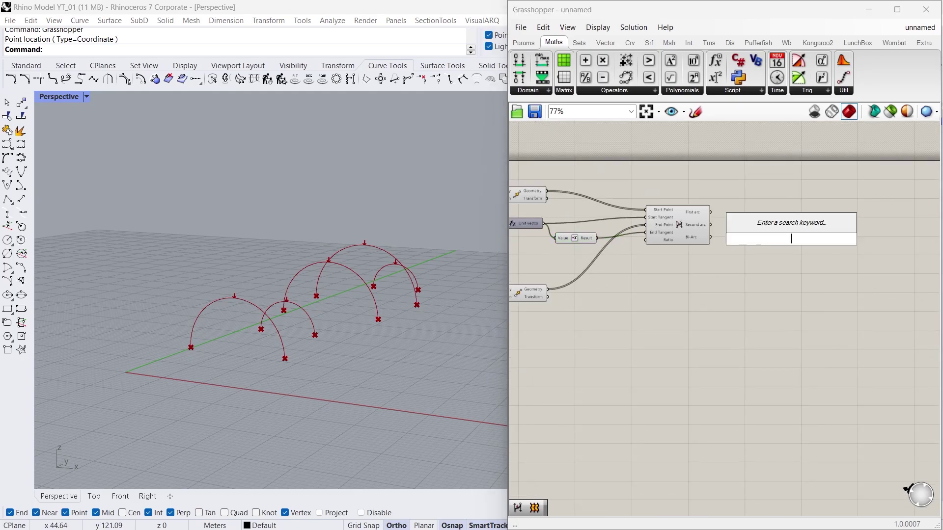
{"action": "type", "text": "lo"}
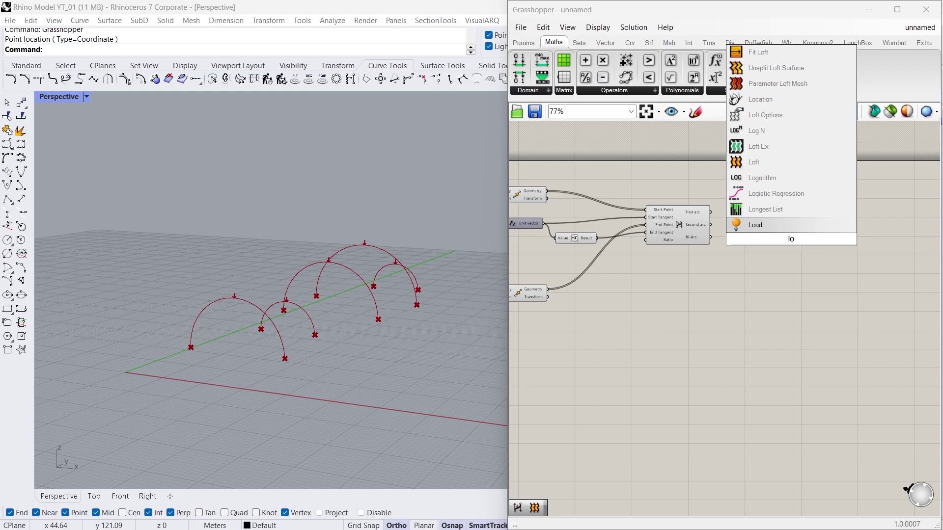
{"action": "type", "text": "ft"}
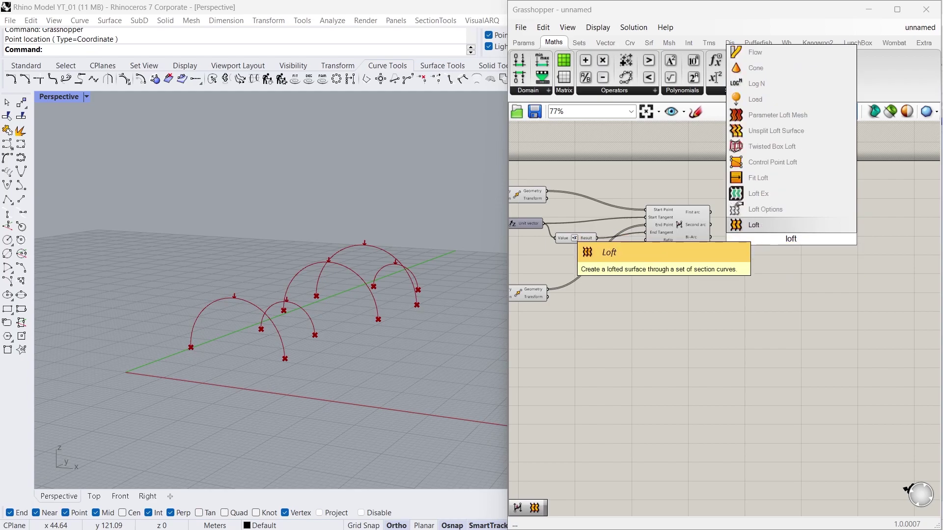
{"action": "key", "text": "Return"}
Step: Connect the Bi-Arc output to the Loft's Curves input to build a surface through the arches
{"action": "scroll", "coordinate": [744, 242], "scroll_direction": "up", "scroll_amount": 2}
{"action": "scroll", "coordinate": [744, 243], "scroll_direction": "up", "scroll_amount": 1}
{"action": "left_click_drag", "start_coordinate": [688, 231], "coordinate": [785, 229]}
{"action": "scroll", "coordinate": [310, 327], "scroll_direction": "down", "scroll_amount": 2}
{"action": "right_click_drag", "start_coordinate": [310, 326], "coordinate": [339, 356]}
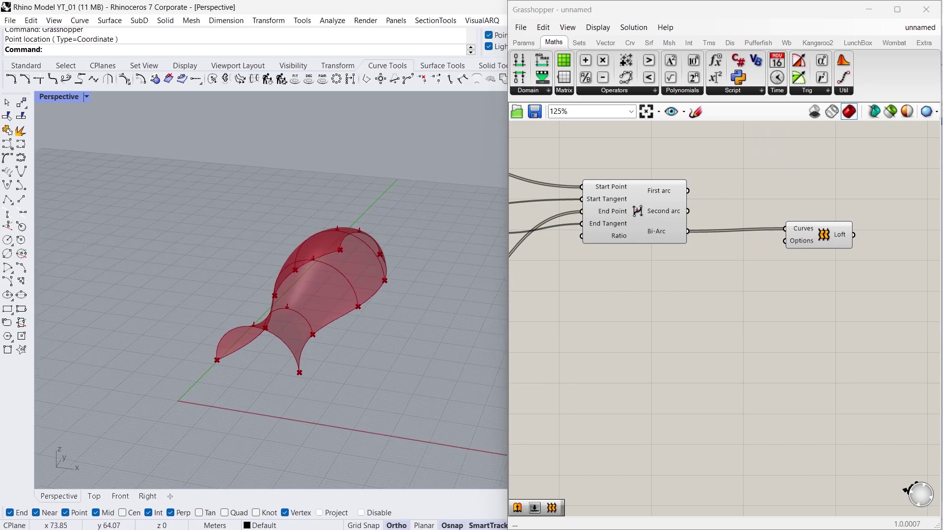
{"action": "right_click_drag", "start_coordinate": [393, 329], "coordinate": [400, 352]}
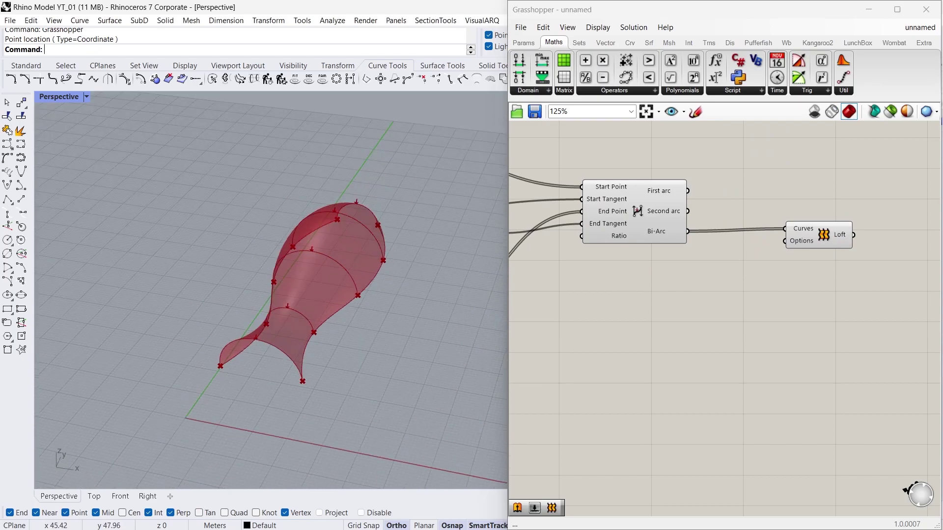
{"action": "right_click_drag", "start_coordinate": [393, 314], "coordinate": [421, 327]}
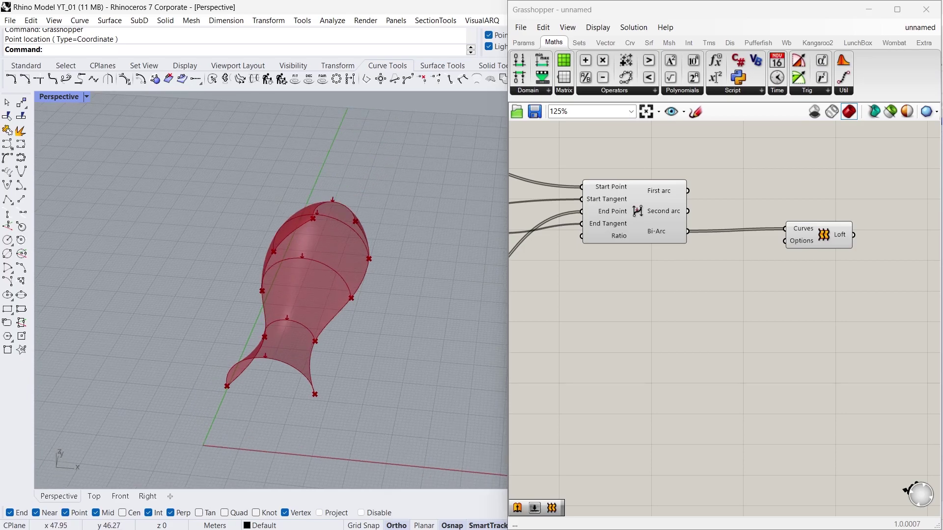
Step: Switch to Rhino's Top view and draw a 15 by 15 m rectangle beside the lofted surface
{"action": "left_click", "coordinate": [868, 9]}
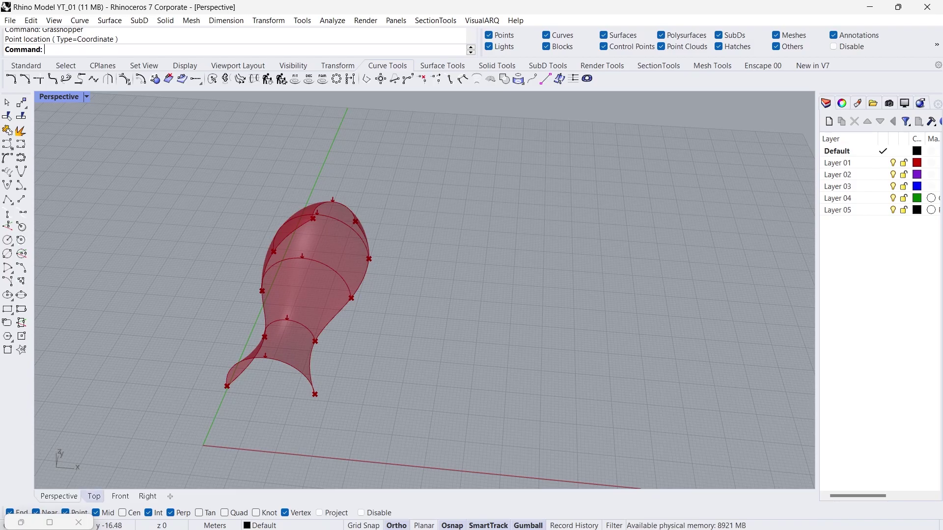
{"action": "left_click", "coordinate": [93, 496]}
{"action": "scroll", "coordinate": [472, 328], "scroll_direction": "down", "scroll_amount": 6}
{"action": "scroll", "coordinate": [452, 324], "scroll_direction": "up", "scroll_amount": 10}
{"action": "type", "text": "Rectangle"}
{"action": "key", "text": "Return"}
{"action": "left_click", "coordinate": [506, 270]}
{"action": "type", "text": "15"}
{"action": "key", "text": "Return"}
{"action": "type", "text": "15"}
{"action": "key", "text": "Return"}
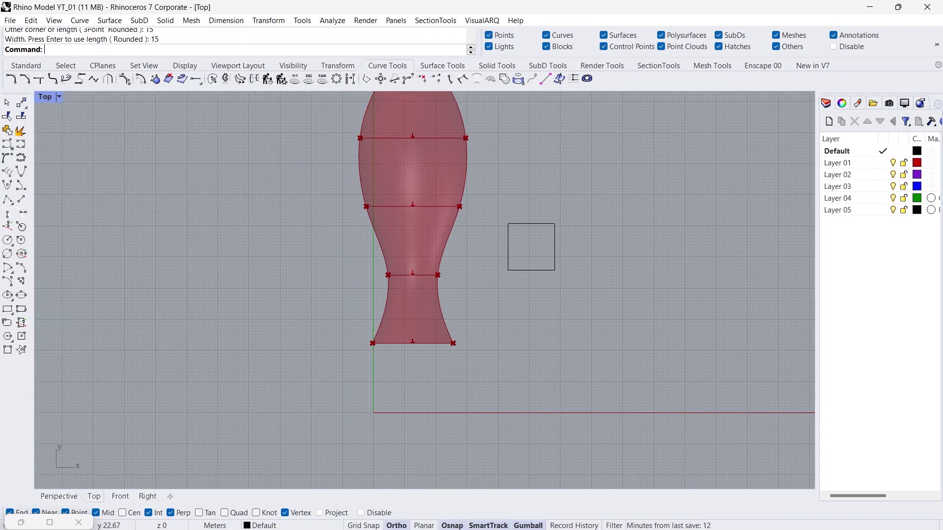
Step: Fillet the square's upper-left and lower-right corners
{"action": "scroll", "coordinate": [589, 214], "scroll_direction": "up", "scroll_amount": 4}
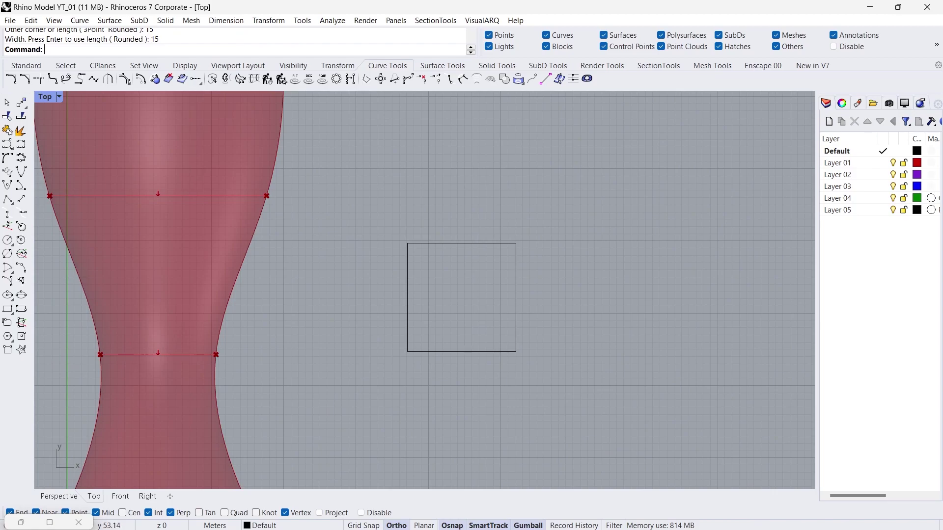
{"action": "type", "text": "Fillet"}
{"action": "key", "text": "Return"}
{"action": "left_click", "coordinate": [435, 243]}
{"action": "left_click", "coordinate": [407, 272]}
{"action": "key", "text": "Return"}
{"action": "left_click", "coordinate": [492, 352]}
{"action": "left_click", "coordinate": [516, 328]}
Step: Offset the rounded square inward by 0.5 m
{"action": "left_click_drag", "start_coordinate": [536, 305], "coordinate": [499, 275]}
{"action": "type", "text": "Ofv"}
{"action": "key", "text": "Return"}
{"action": "type", "text": "Of"}
{"action": "key", "text": "Return"}
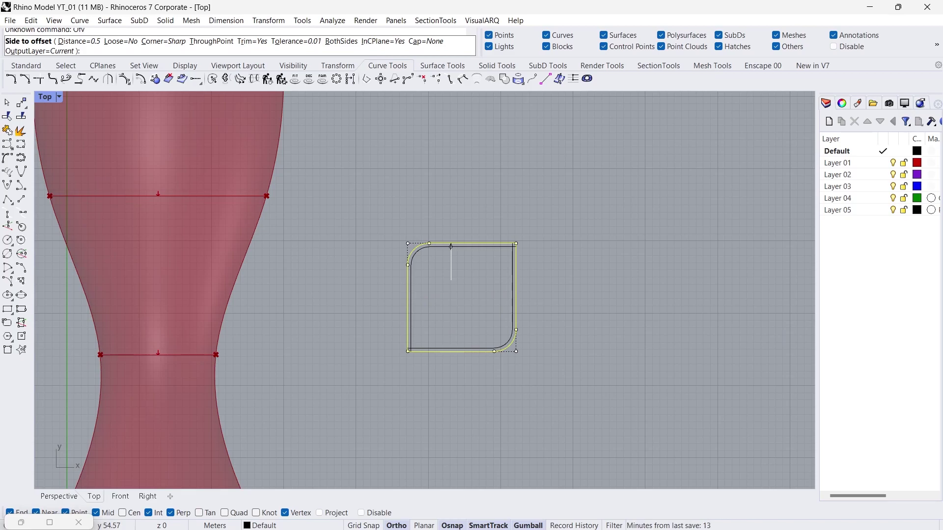
{"action": "left_click", "coordinate": [411, 282]}
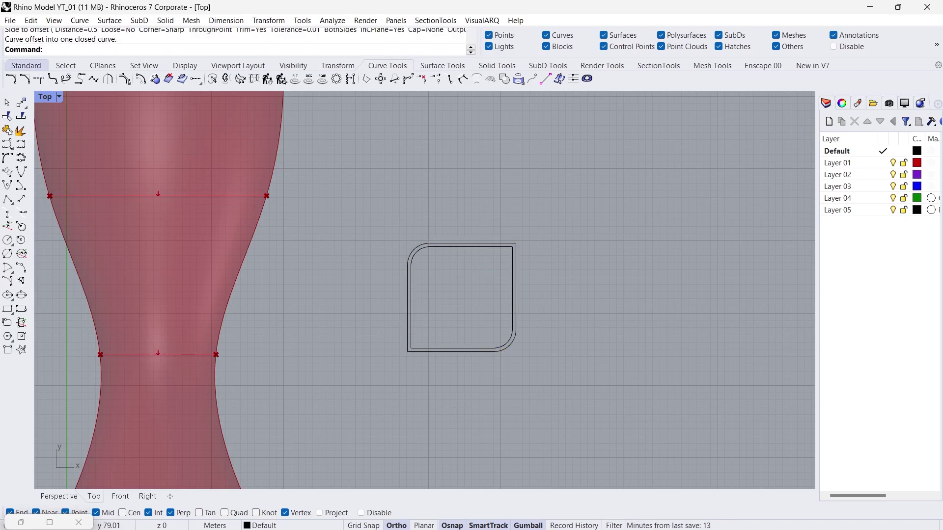
Step: Draw an interpolated curve diagonally between the two sharp corners of the inner outline, from lower left to upper right
{"action": "left_click", "coordinate": [26, 65]}
{"action": "left_click", "coordinate": [7, 117]}
{"action": "left_click", "coordinate": [36, 121]}
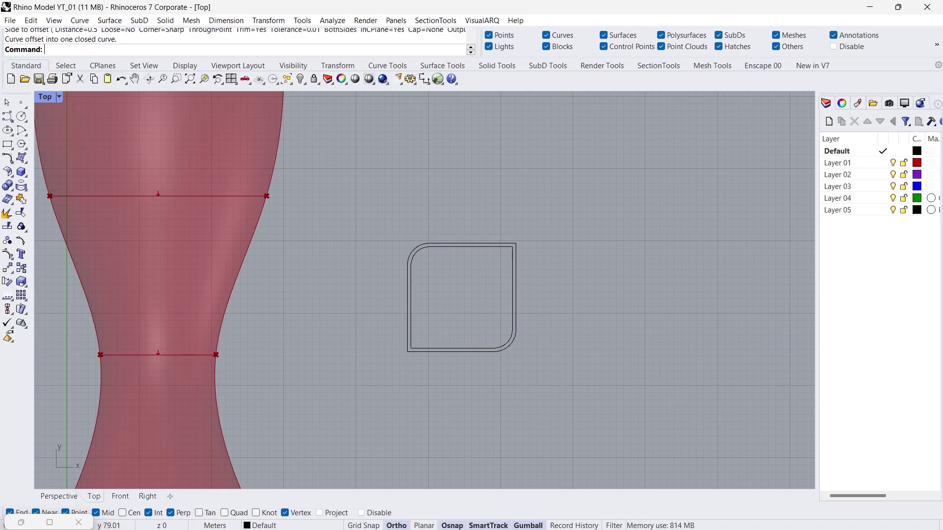
{"action": "left_click", "coordinate": [411, 348]}
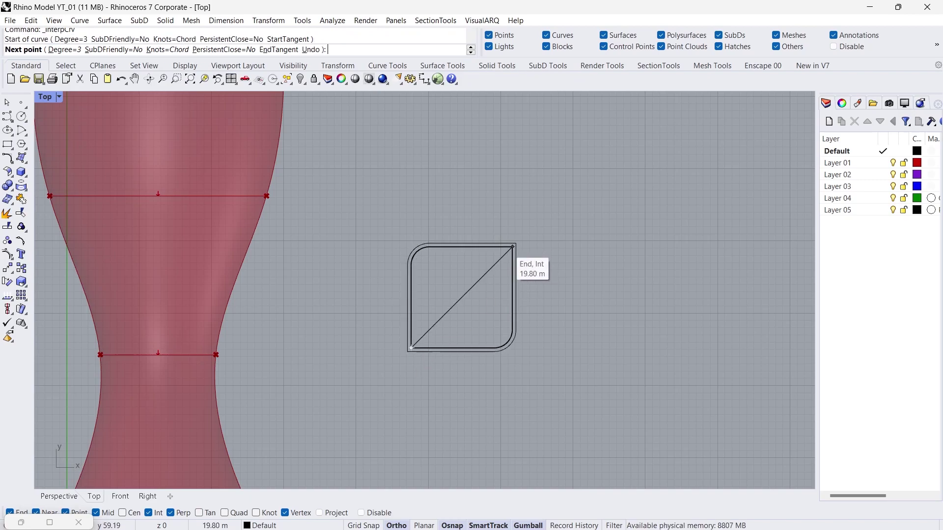
{"action": "left_click", "coordinate": [516, 244]}
{"action": "key", "text": "Return"}
Step: Reshape the diagonal curve into an S by moving its upper control point up-left and its lower control point to the right
{"action": "left_click", "coordinate": [464, 295]}
{"action": "scroll", "coordinate": [464, 291], "scroll_direction": "up", "scroll_amount": 8}
{"action": "left_click_drag", "start_coordinate": [456, 249], "coordinate": [545, 308]}
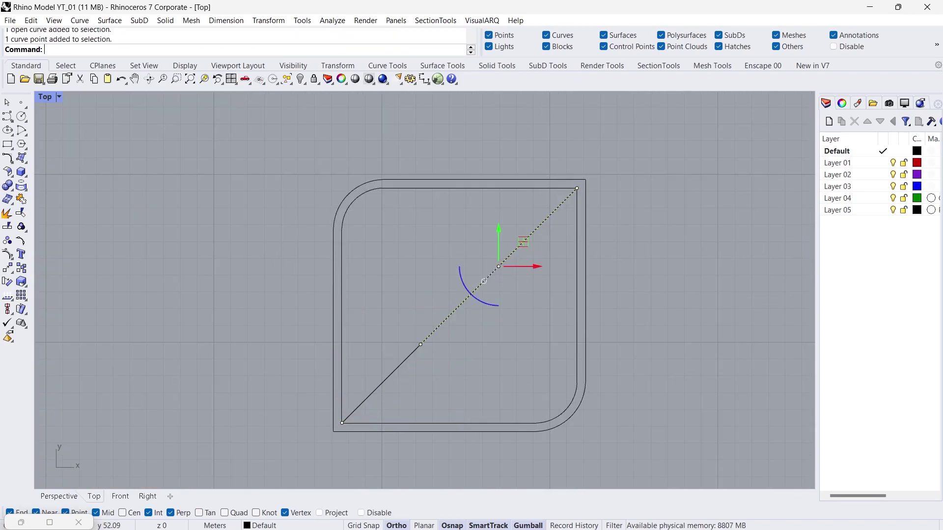
{"action": "left_click_drag", "start_coordinate": [523, 241], "coordinate": [440, 201]}
{"action": "left_click", "coordinate": [421, 344]}
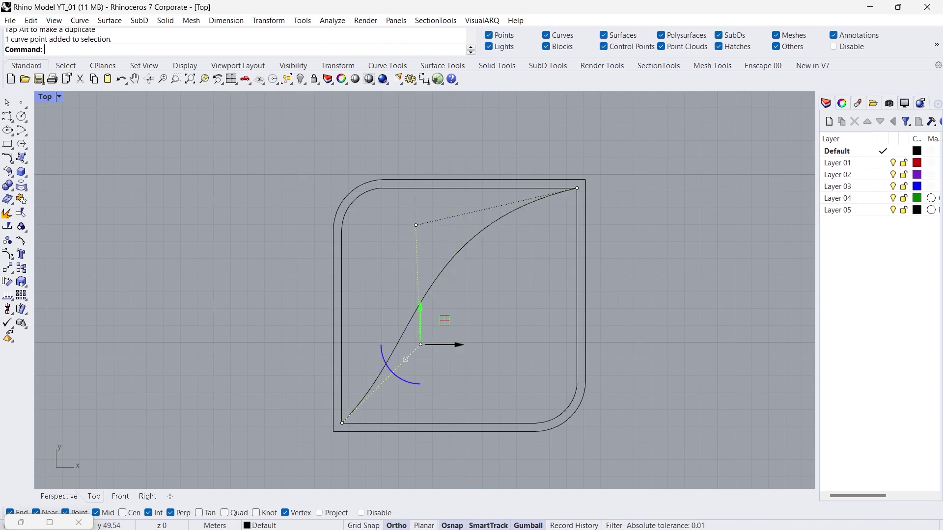
{"action": "mouse_move", "coordinate": [442, 345]}
{"action": "left_mouse_down"}
{"action": "mouse_move", "coordinate": [427, 344]}
{"action": "mouse_move", "coordinate": [458, 345]}
{"action": "left_mouse_up"}
{"action": "left_click", "coordinate": [415, 225]}
{"action": "left_click_drag", "start_coordinate": [440, 200], "coordinate": [438, 187]}
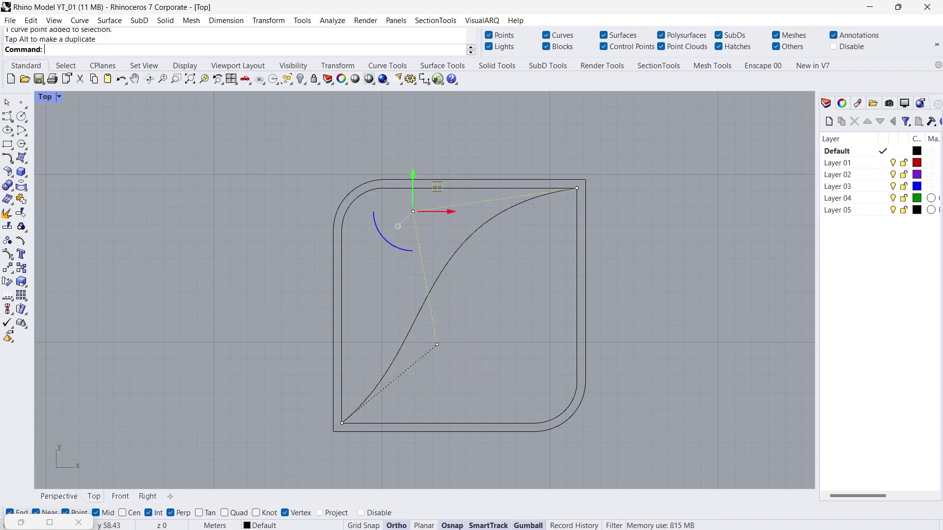
Step: Move the S-curve's lower-left end point slightly upward along the inner outline's vertical edge
{"action": "left_click", "coordinate": [342, 423]}
{"action": "scroll", "coordinate": [350, 444], "scroll_direction": "up", "scroll_amount": 4}
{"action": "type", "text": "M"}
{"action": "key", "text": "Return"}
{"action": "left_click", "coordinate": [338, 412]}
{"action": "left_click", "coordinate": [338, 400]}
{"action": "scroll", "coordinate": [418, 351], "scroll_direction": "down", "scroll_amount": 6}
{"action": "key", "text": "Escape"}
Step: Mirror the S-curve across the diagonal between the inner outline's two sharp corners to form a leaf shape
{"action": "left_click", "coordinate": [477, 235]}
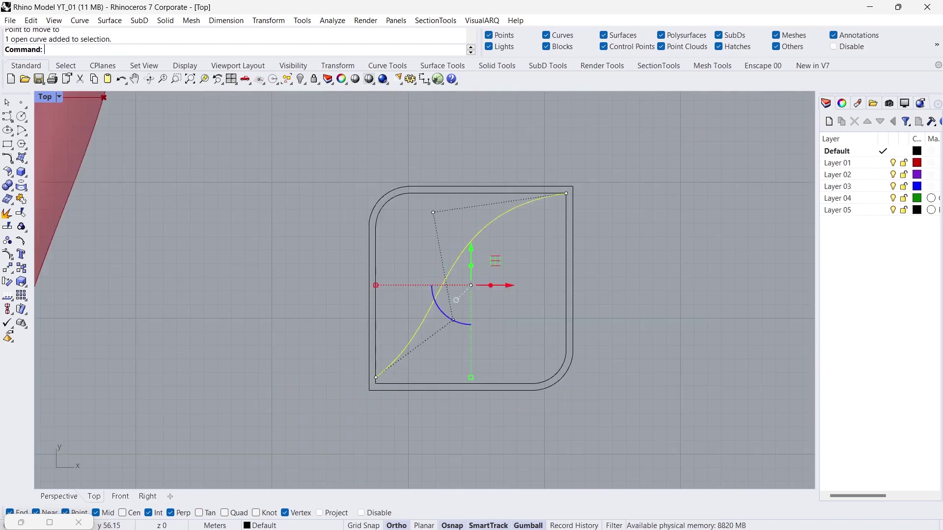
{"action": "type", "text": "Mirror"}
{"action": "key", "text": "Return"}
{"action": "left_click", "coordinate": [377, 382]}
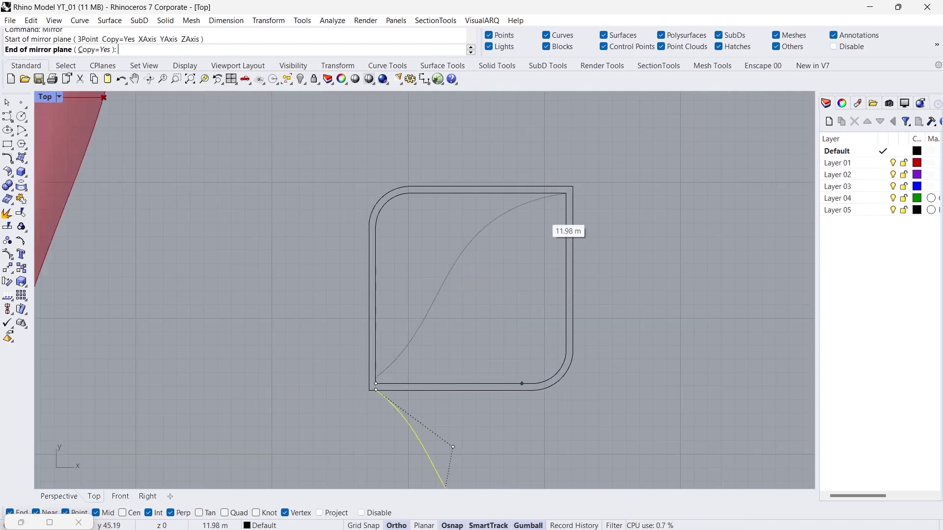
{"action": "left_click", "coordinate": [566, 193]}
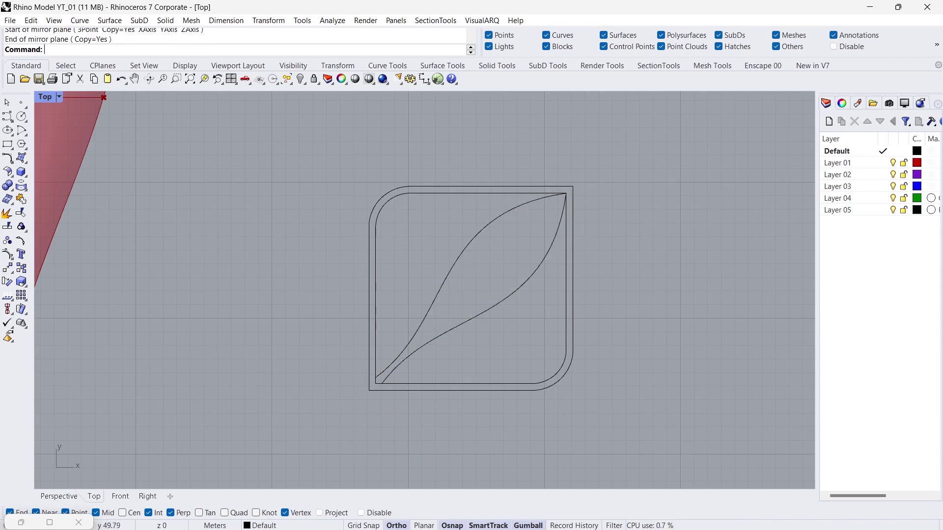
Step: Select only the inner and outer rounded-square outlines of the module
{"action": "scroll", "coordinate": [479, 319], "scroll_direction": "down", "scroll_amount": 2}
{"action": "left_click_drag", "start_coordinate": [590, 390], "coordinate": [373, 198]}
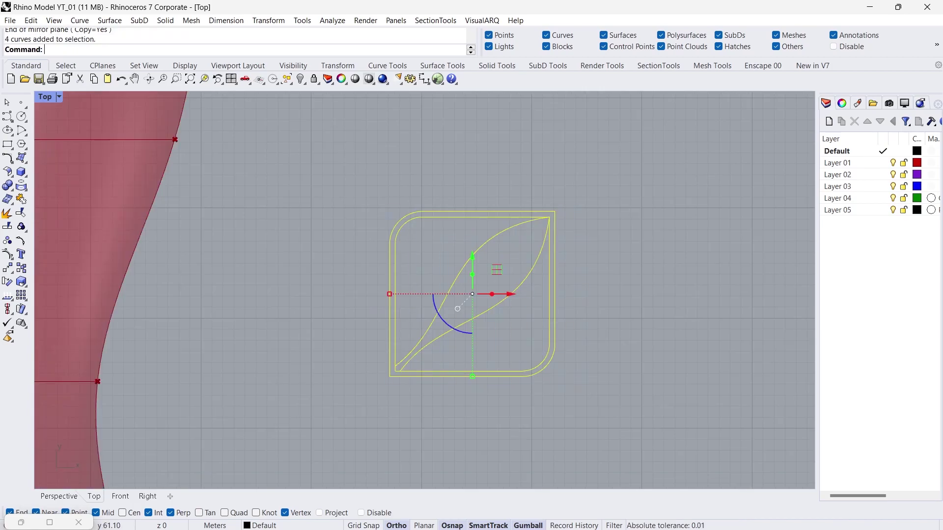
{"action": "left_click_drag", "start_coordinate": [597, 391], "coordinate": [373, 202]}
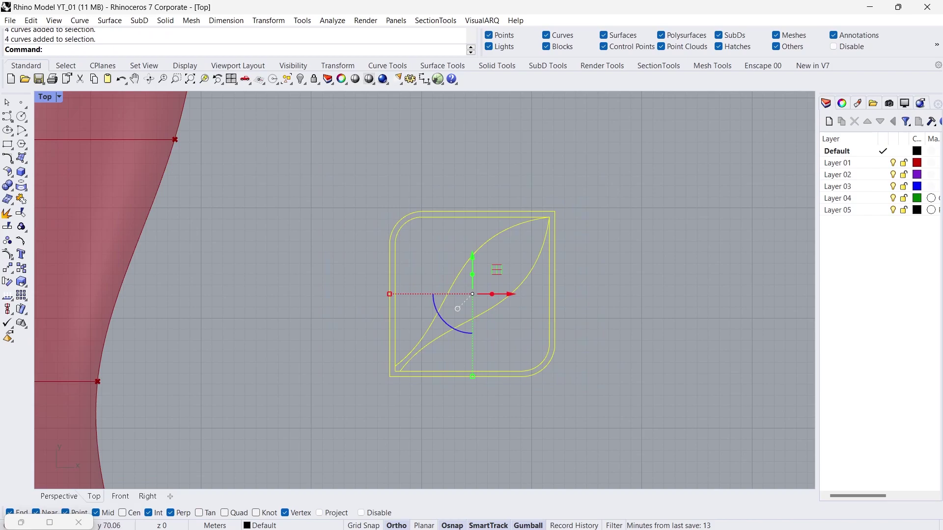
{"action": "key", "text": "Escape"}
{"action": "left_click_drag", "start_coordinate": [580, 346], "coordinate": [535, 317]}
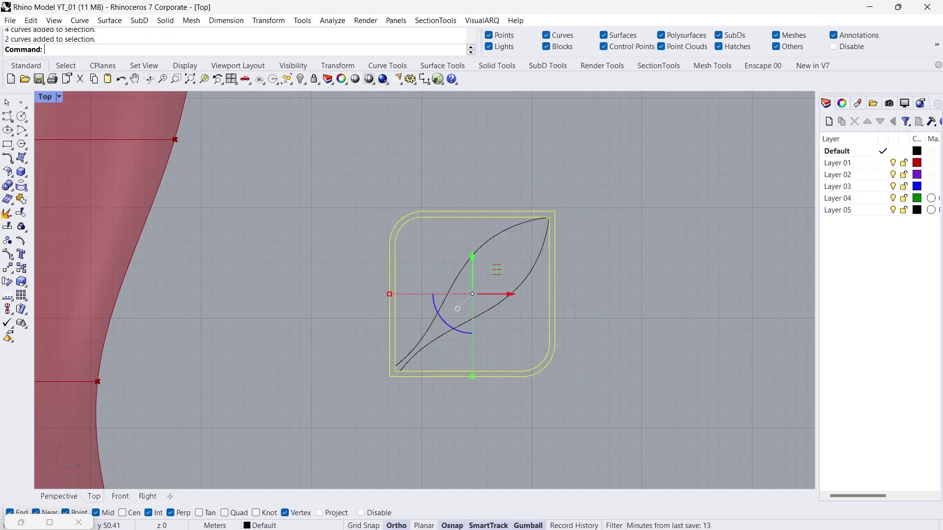
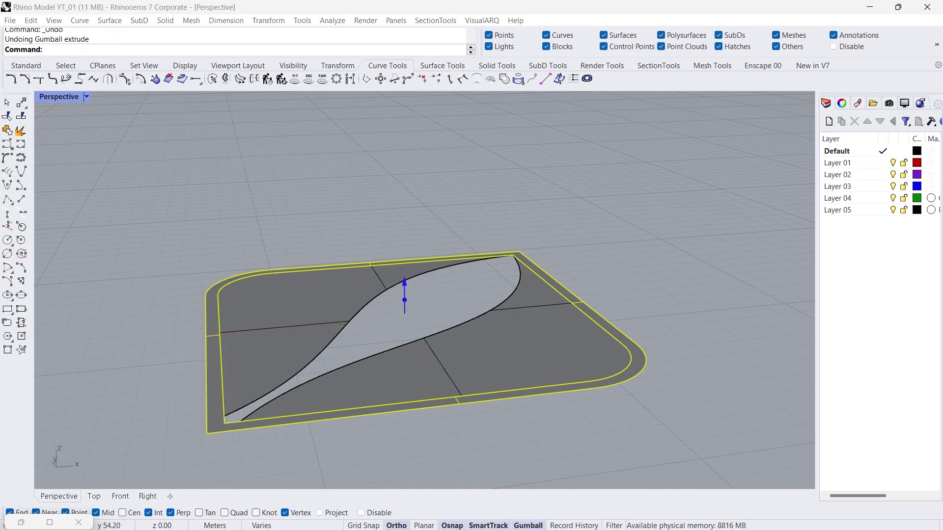
Step: Extrude the two rounded outlines 0.8 m upward, and extrude the two inner surfaces beside the leaf 0.6 m upward
{"action": "type", "text": "0.8"}
{"action": "key", "text": "Return"}
{"action": "left_click", "coordinate": [434, 293]}
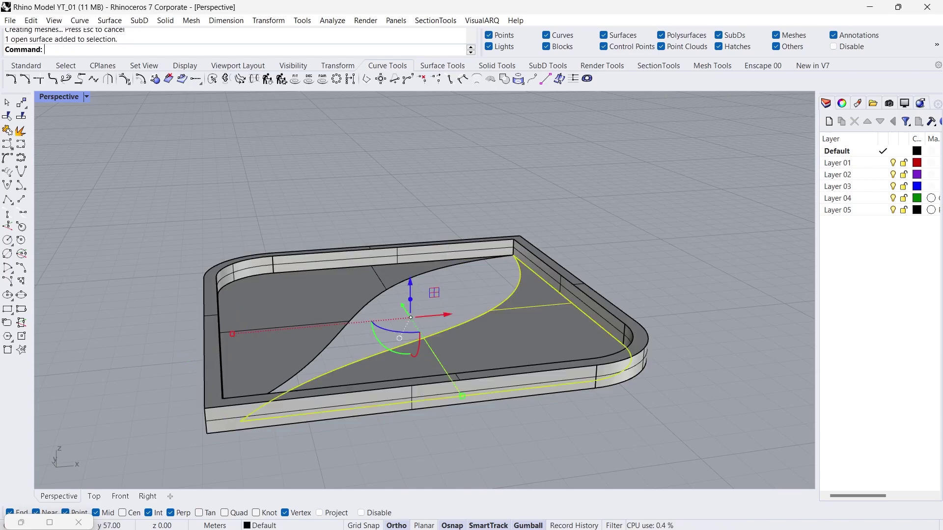
{"action": "left_click", "coordinate": [434, 293], "text": "shift"}
{"action": "left_click", "coordinate": [404, 300]}
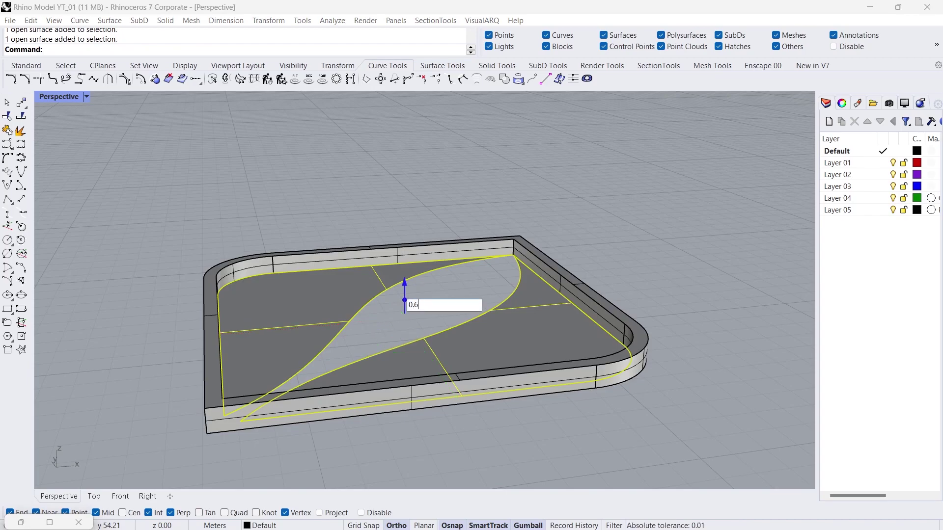
{"action": "key", "text": "Return"}
Step: Delete the vertical wall faces along both sides of the leaf-shaped opening
{"action": "scroll", "coordinate": [327, 270], "scroll_direction": "up", "scroll_amount": 3}
{"action": "key", "text": "Escape"}
{"action": "left_click", "coordinate": [358, 305], "text": "ctrl+shift"}
{"action": "key", "text": "Delete"}
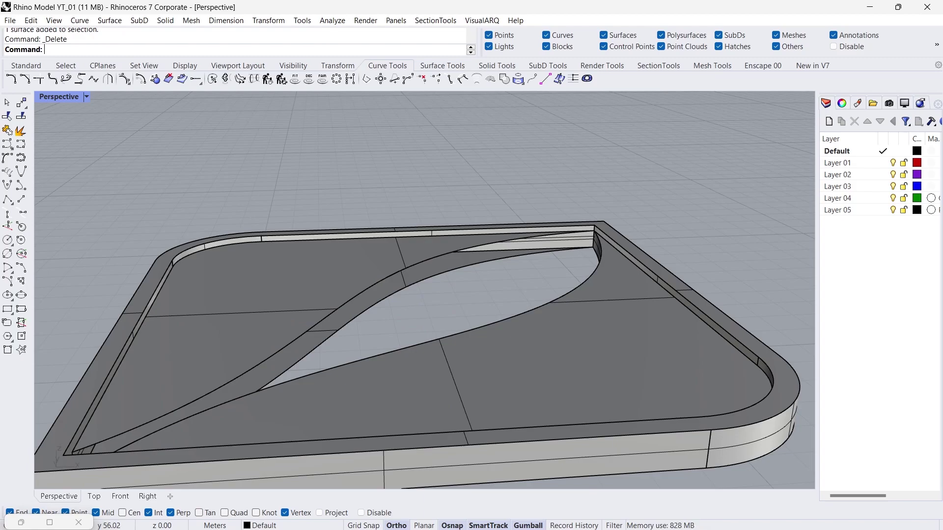
{"action": "left_click", "coordinate": [358, 304], "text": "ctrl+shift"}
{"action": "key", "text": "Delete"}
{"action": "left_click", "coordinate": [315, 282]}
{"action": "right_click_drag", "start_coordinate": [314, 285], "coordinate": [511, 295]}
{"action": "key", "text": "Escape"}
{"action": "left_click", "coordinate": [472, 290], "text": "ctrl+shift"}
{"action": "key", "text": "Delete"}
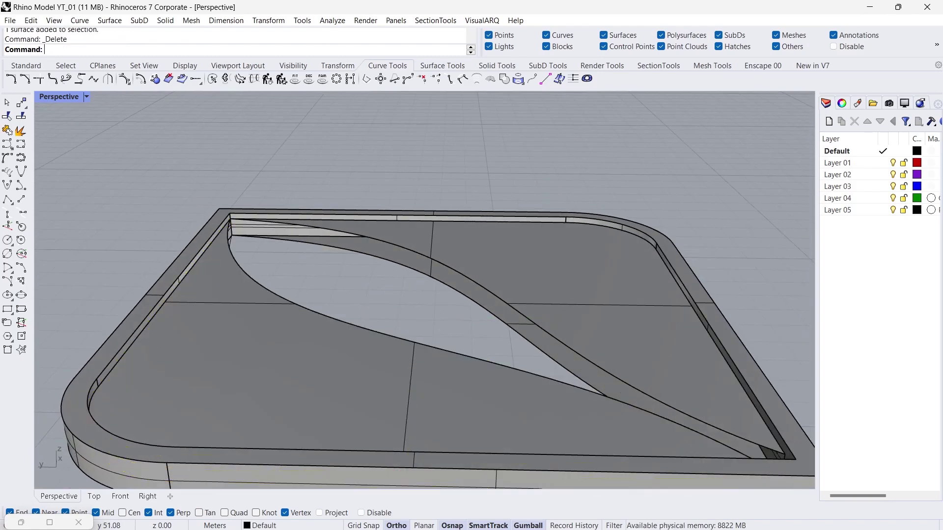
{"action": "left_click", "coordinate": [471, 290], "text": "ctrl+shift"}
{"action": "key", "text": "Delete"}
{"action": "scroll", "coordinate": [472, 289], "scroll_direction": "down", "scroll_amount": 2}
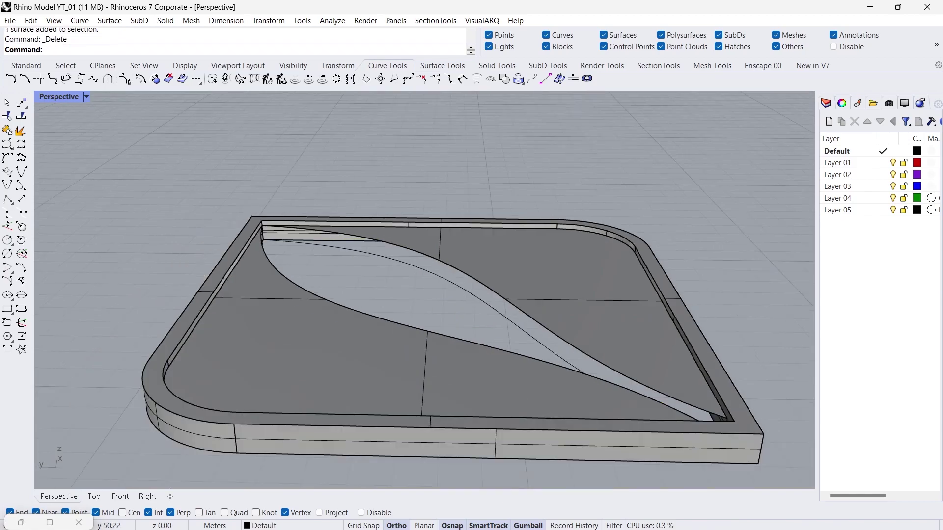
Step: Undo the earlier mirror and, in the Front view, mirror the whole module downward across its base line
{"action": "right_click_drag", "start_coordinate": [472, 290], "coordinate": [373, 293]}
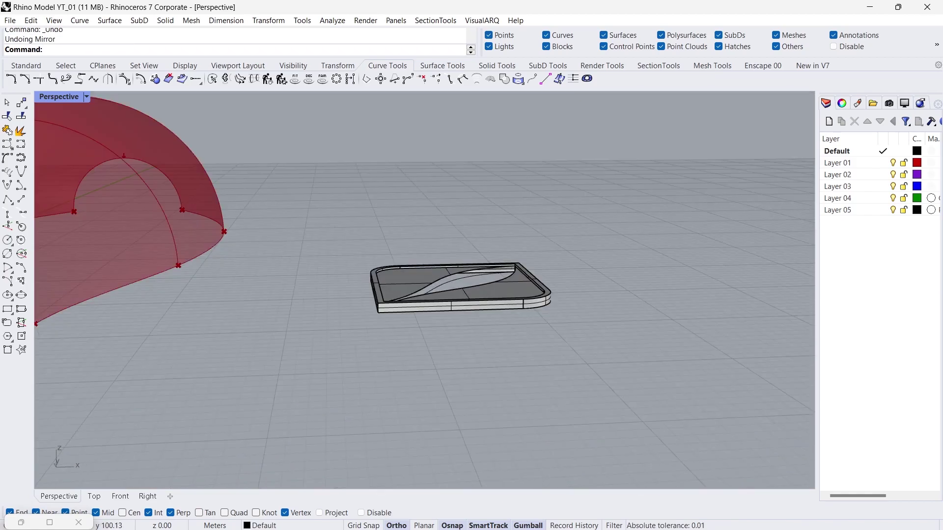
{"action": "key", "text": "ctrl+z"}
{"action": "left_click", "coordinate": [120, 496]}
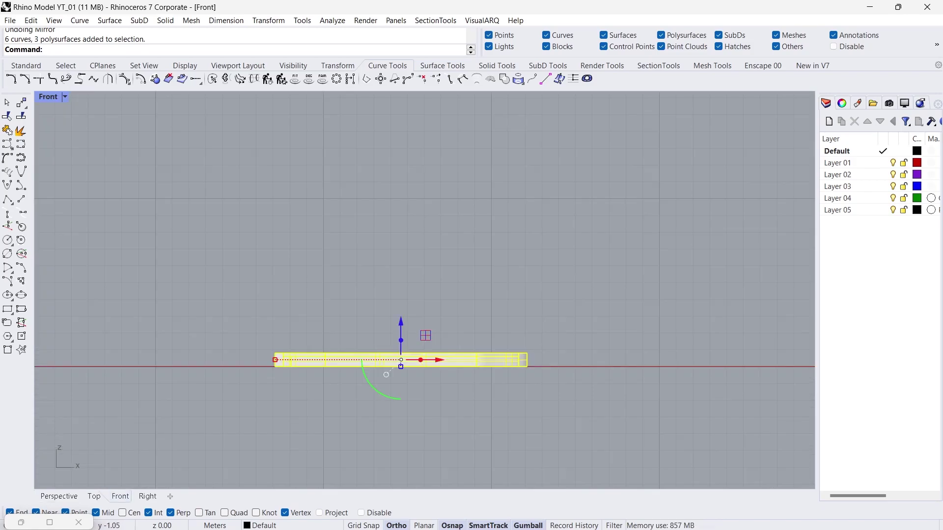
{"action": "type", "text": "Mirror"}
{"action": "key", "text": "Return"}
{"action": "left_click", "coordinate": [275, 367]}
{"action": "left_click", "coordinate": [506, 385]}
{"action": "key", "text": "Escape"}
{"action": "left_click", "coordinate": [58, 496]}
{"action": "right_click_drag", "start_coordinate": [418, 216], "coordinate": [427, 251]}
{"action": "scroll", "coordinate": [427, 250], "scroll_direction": "up", "scroll_amount": 7}
{"action": "right_click_drag", "start_coordinate": [265, 260], "coordinate": [376, 271]}
{"action": "scroll", "coordinate": [376, 270], "scroll_direction": "up", "scroll_amount": 2}
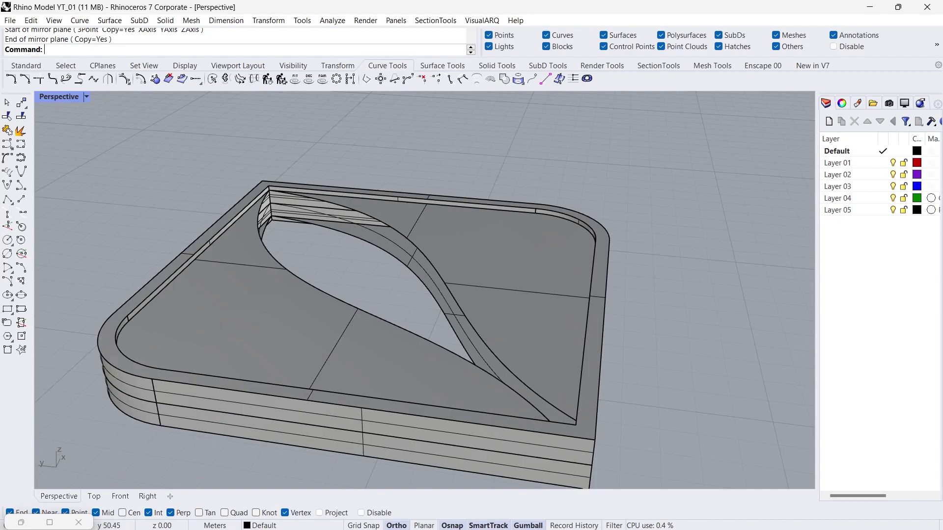
Step: Create a curvature BlendSrf between the upper and lower edges on one side of the leaf opening, with the second bulge at 0.25
{"action": "type", "text": "BlendCrv"}
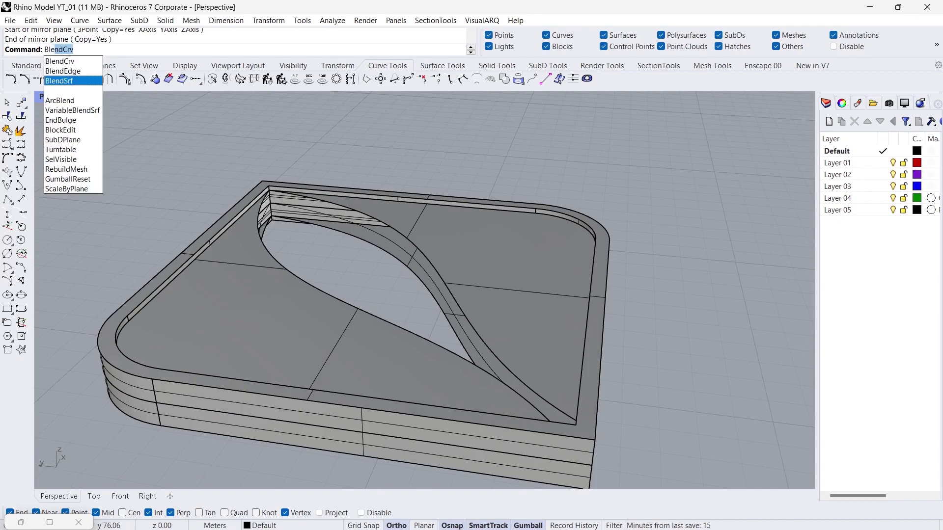
{"action": "left_click", "coordinate": [59, 81]}
{"action": "left_click", "coordinate": [407, 267]}
{"action": "left_click", "coordinate": [412, 244]}
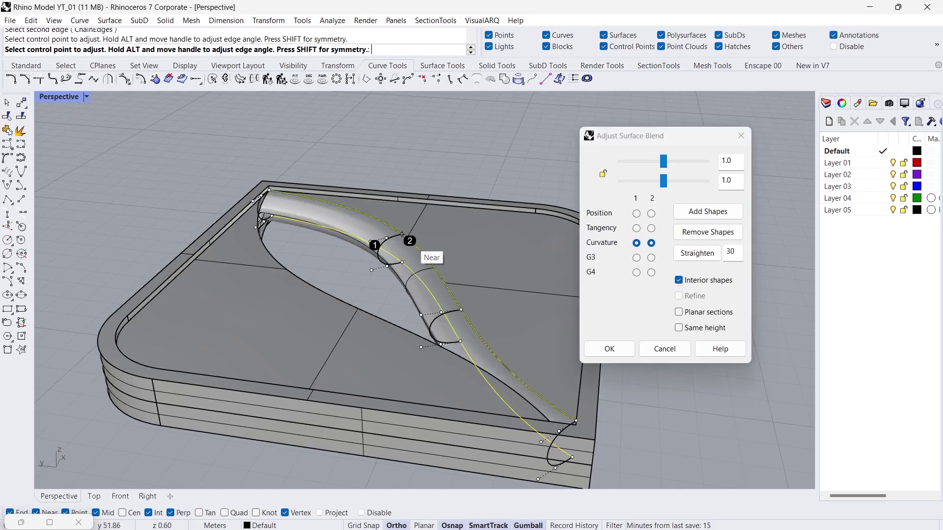
{"action": "right_click_drag", "start_coordinate": [412, 244], "coordinate": [392, 285]}
{"action": "scroll", "coordinate": [391, 285], "scroll_direction": "down", "scroll_amount": 3}
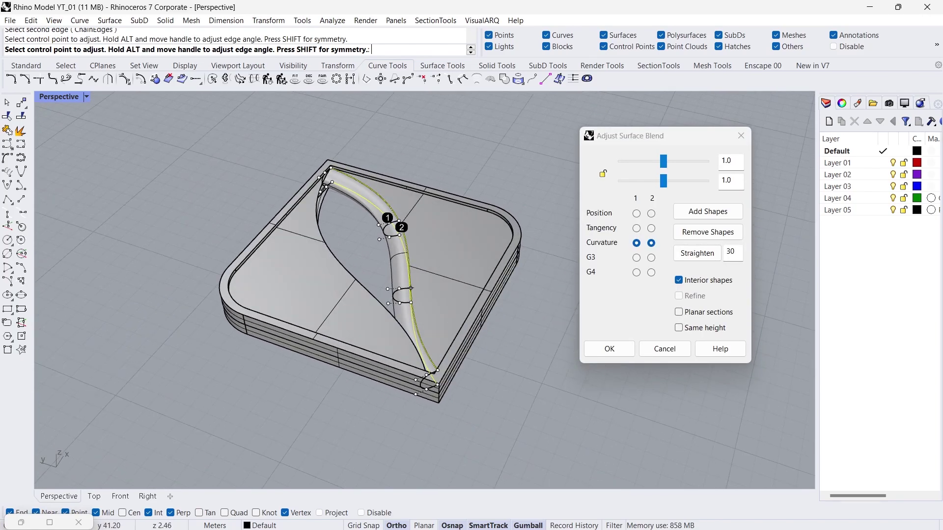
{"action": "left_click_drag", "start_coordinate": [411, 288], "coordinate": [398, 222]}
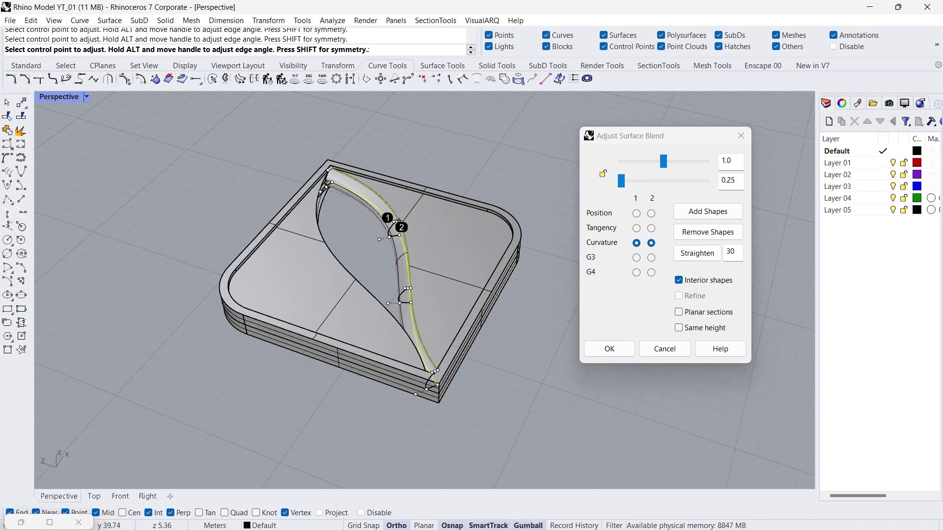
{"action": "left_click", "coordinate": [609, 349]}
Step: Select the blended surface along the leaf opening
{"action": "left_click", "coordinate": [413, 240]}
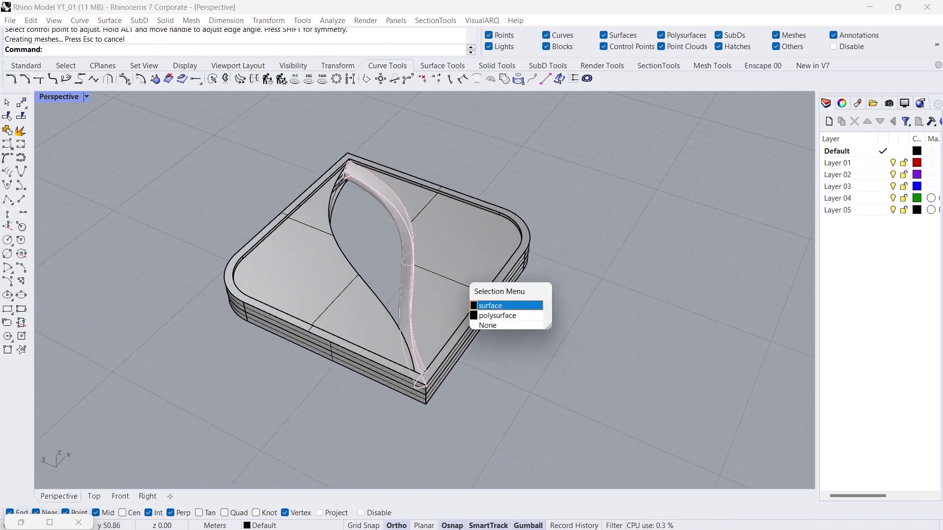
{"action": "left_click", "coordinate": [485, 305]}
{"action": "right_click_drag", "start_coordinate": [486, 305], "coordinate": [452, 319]}
{"action": "type", "text": "mirror"}
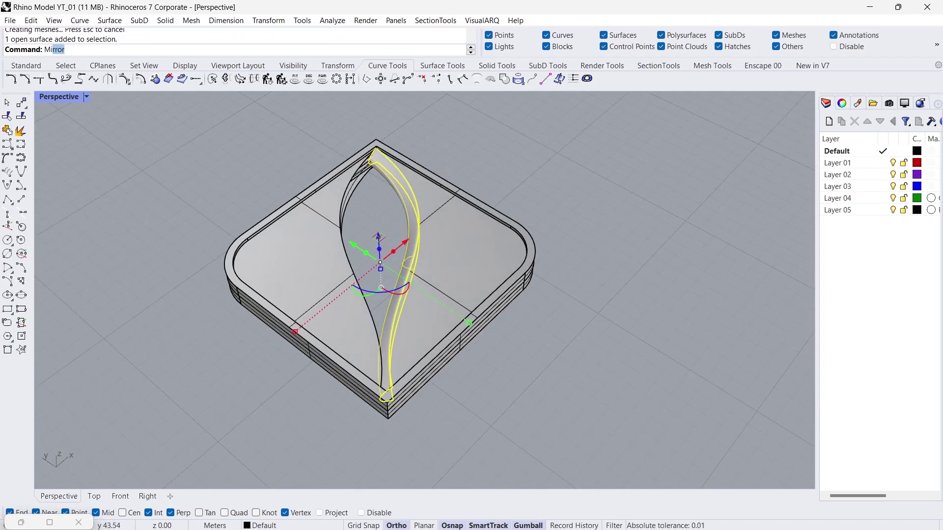
{"action": "key", "text": "Return"}
{"action": "left_click", "coordinate": [390, 402]}
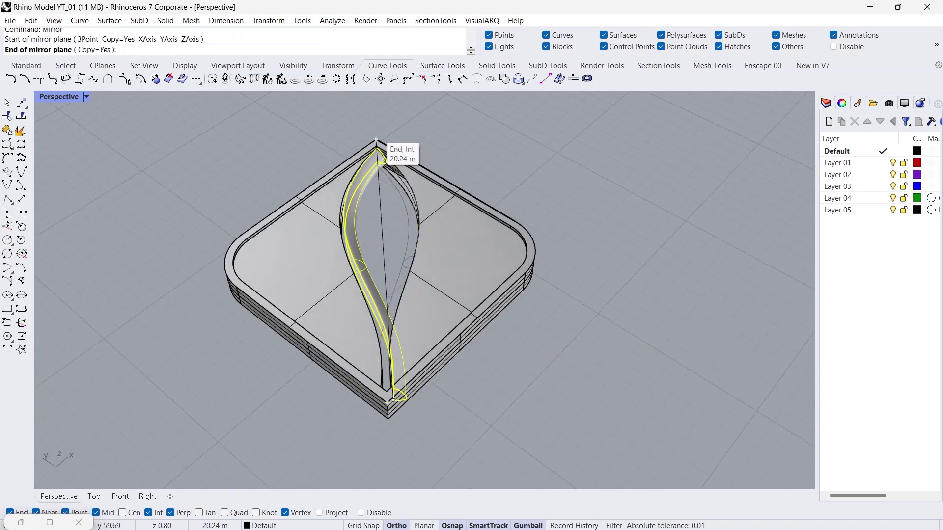
{"action": "left_click", "coordinate": [388, 153]}
Step: Mirror the blended surface to the leaf's other side, across the diagonal between the module's two sharp outer corners
{"action": "right_click_drag", "start_coordinate": [407, 242], "coordinate": [404, 276]}
{"action": "type", "text": "Mirror"}
{"action": "key", "text": "Return"}
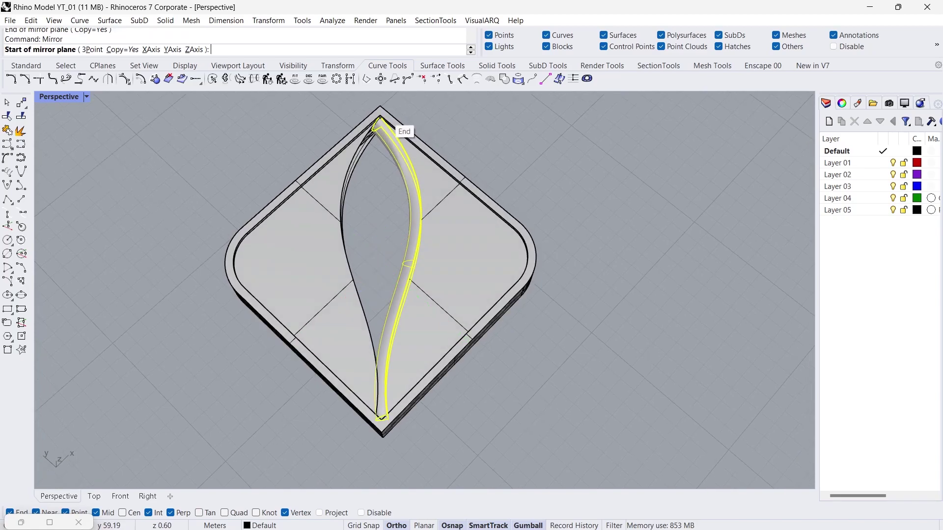
{"action": "left_click", "coordinate": [380, 106]}
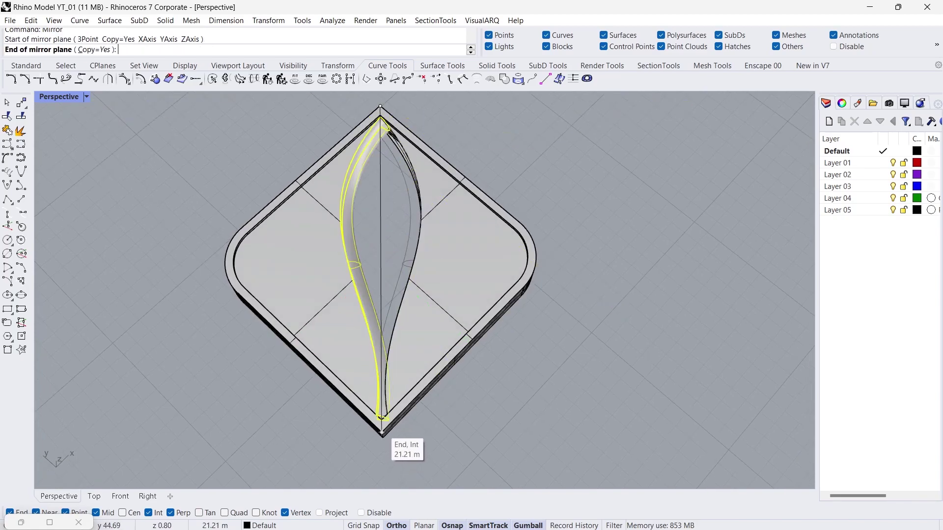
{"action": "left_click", "coordinate": [382, 436]}
{"action": "key", "text": "Escape"}
Step: Turn on the solid edit points for the complete panel module
{"action": "scroll", "coordinate": [515, 309], "scroll_direction": "down", "scroll_amount": 3}
{"action": "right_click_drag", "start_coordinate": [516, 310], "coordinate": [450, 315]}
{"action": "scroll", "coordinate": [450, 237], "scroll_direction": "down", "scroll_amount": 8}
{"action": "right_click_drag", "start_coordinate": [451, 275], "coordinate": [457, 207]}
{"action": "scroll", "coordinate": [449, 270], "scroll_direction": "up", "scroll_amount": 14}
{"action": "left_click_drag", "start_coordinate": [275, 192], "coordinate": [668, 378]}
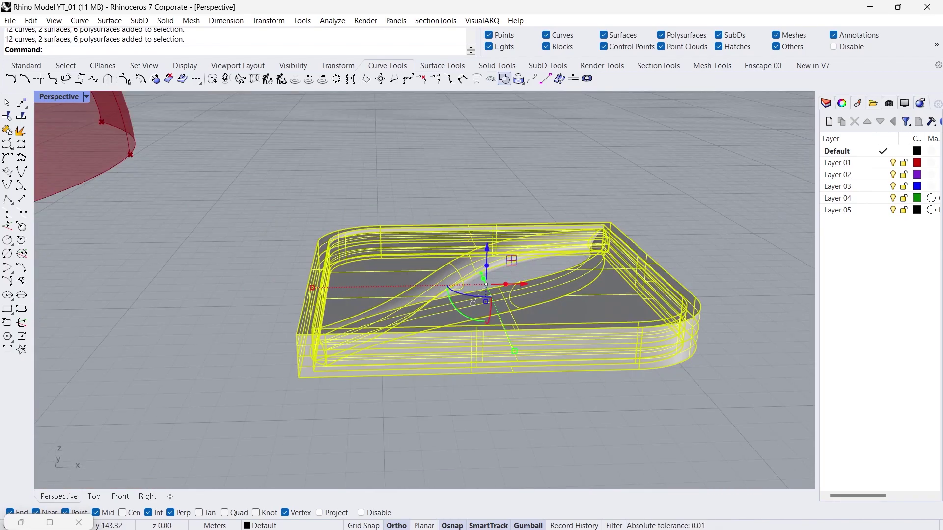
{"action": "left_click", "coordinate": [497, 65]}
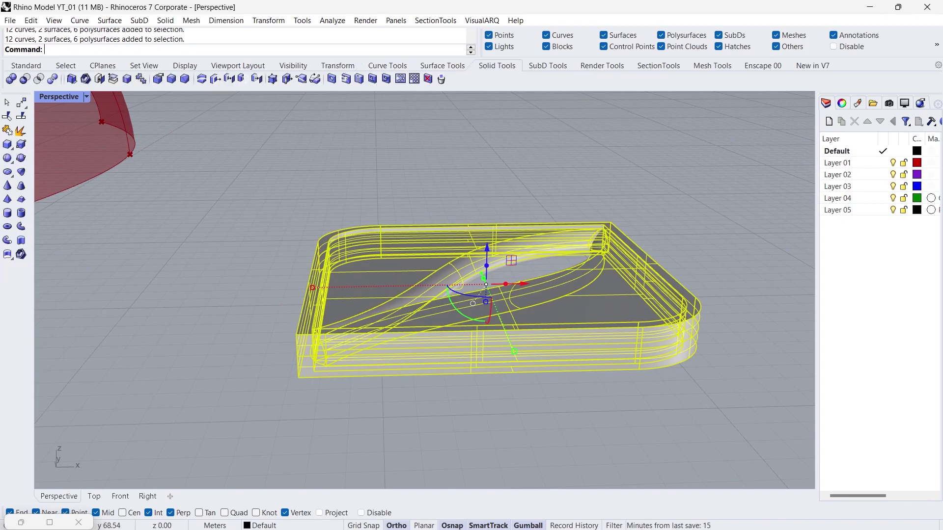
{"action": "left_click", "coordinate": [273, 79]}
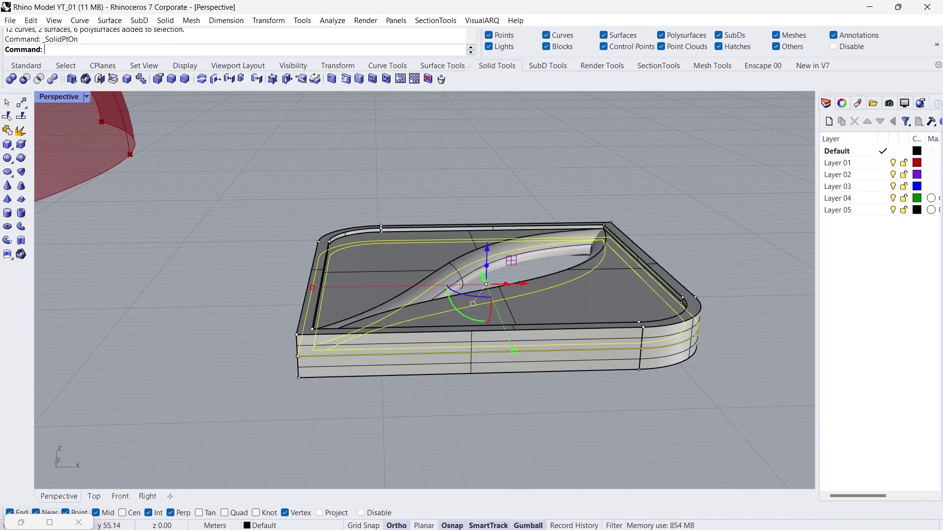
Step: Scale the edit points at the sharp corner by the leaf's narrow end vertically so that corner becomes thinner
{"action": "left_click_drag", "start_coordinate": [271, 298], "coordinate": [381, 449]}
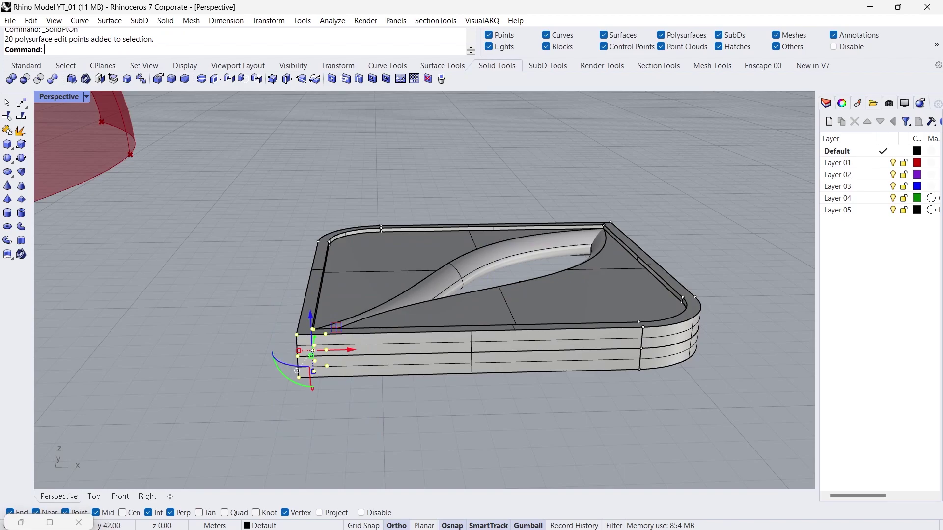
{"action": "right_click_drag", "start_coordinate": [344, 432], "coordinate": [304, 365]}
{"action": "scroll", "coordinate": [304, 365], "scroll_direction": "up", "scroll_amount": 9}
{"action": "left_click_drag", "start_coordinate": [318, 385], "coordinate": [318, 330]}
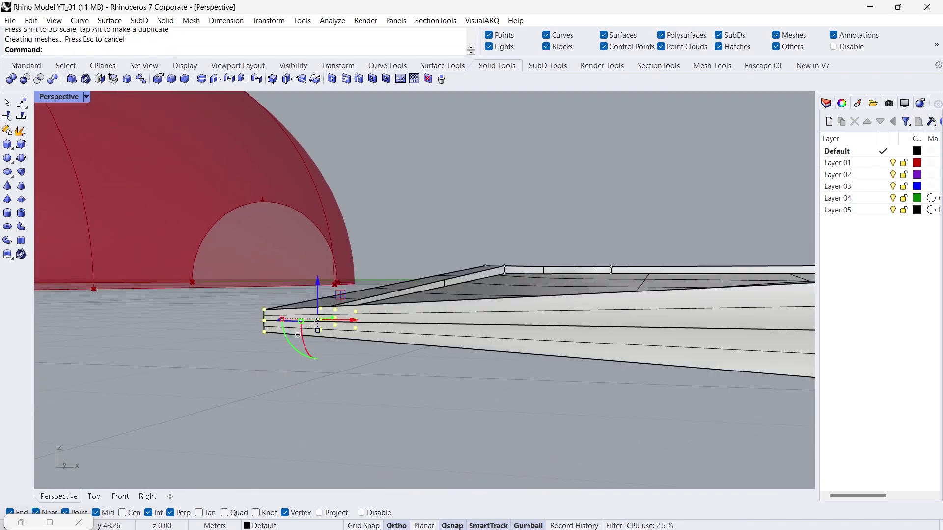
Step: Scale the edit points at the opposite sharp corner, by the leaf's wide tip, vertically to thin it, and clear the point selection
{"action": "scroll", "coordinate": [290, 310], "scroll_direction": "down", "scroll_amount": 7}
{"action": "right_click_drag", "start_coordinate": [294, 310], "coordinate": [339, 388]}
{"action": "scroll", "coordinate": [736, 167], "scroll_direction": "up", "scroll_amount": 4}
{"action": "scroll", "coordinate": [501, 276], "scroll_direction": "up", "scroll_amount": 1}
{"action": "left_click_drag", "start_coordinate": [367, 200], "coordinate": [424, 262]}
{"action": "right_click_drag", "start_coordinate": [457, 302], "coordinate": [393, 253]}
{"action": "scroll", "coordinate": [393, 252], "scroll_direction": "up", "scroll_amount": 6}
{"action": "left_click_drag", "start_coordinate": [425, 293], "coordinate": [426, 255]}
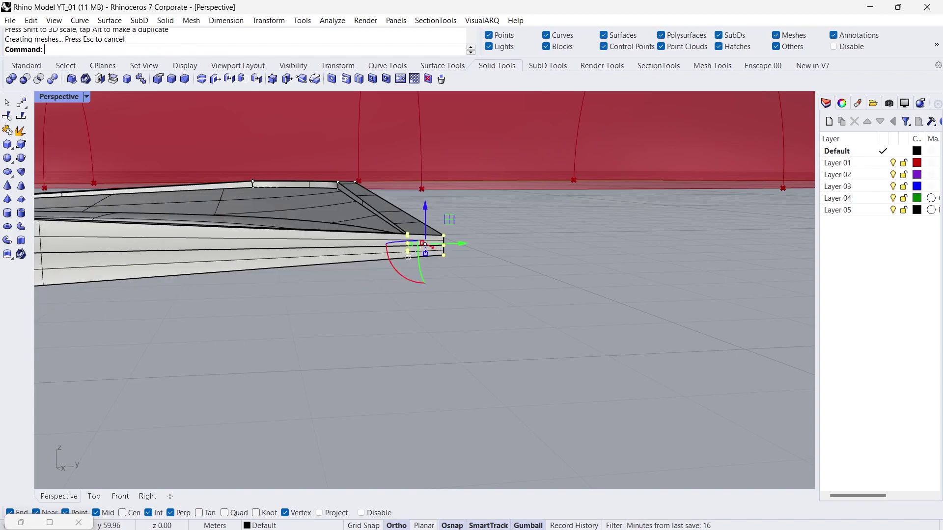
{"action": "scroll", "coordinate": [531, 270], "scroll_direction": "down", "scroll_amount": 6}
{"action": "right_click_drag", "start_coordinate": [442, 256], "coordinate": [484, 313]}
{"action": "scroll", "coordinate": [514, 294], "scroll_direction": "down", "scroll_amount": 8}
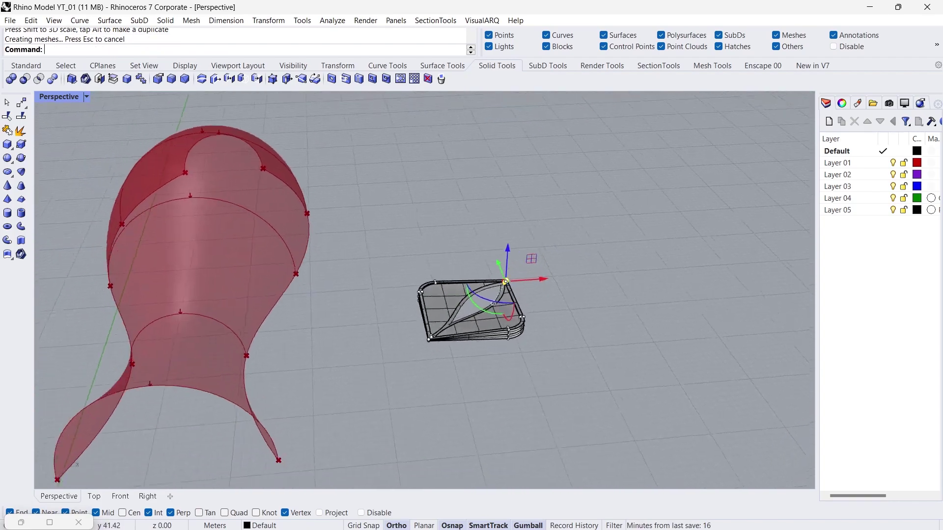
{"action": "scroll", "coordinate": [484, 313], "scroll_direction": "up", "scroll_amount": 4}
{"action": "key", "text": "Escape"}
{"action": "scroll", "coordinate": [374, 313], "scroll_direction": "down", "scroll_amount": 8}
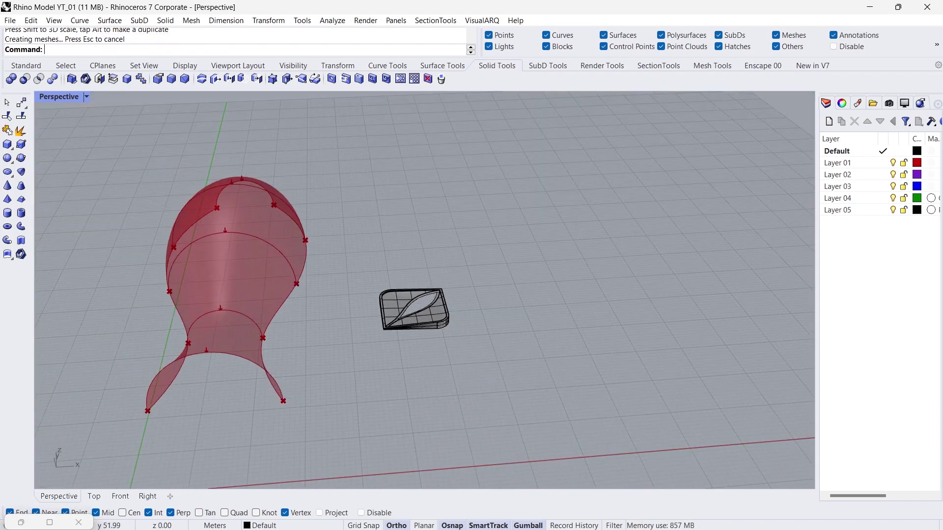
Step: Switch to the Grasshopper definition and move all of its components together on the canvas
{"action": "right_click_drag", "start_coordinate": [375, 314], "coordinate": [344, 320]}
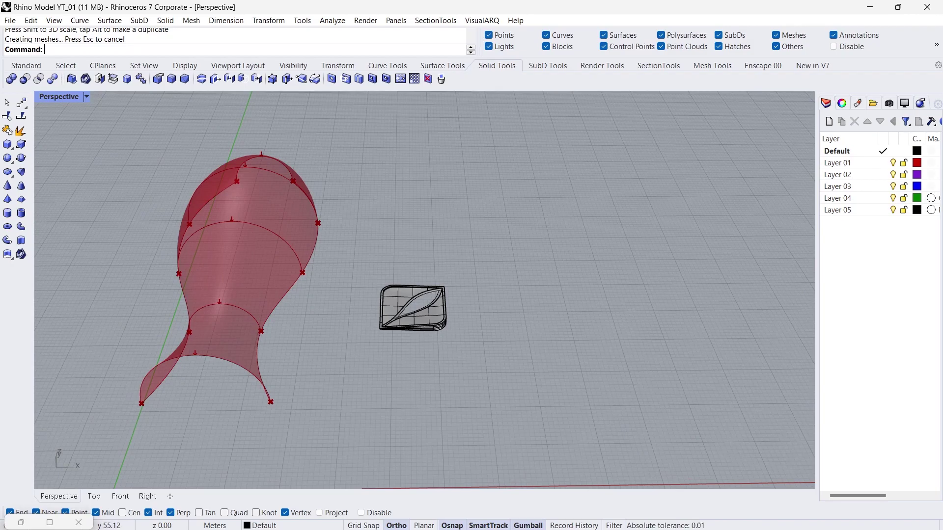
{"action": "type", "text": "gh"}
{"action": "key", "text": "Return"}
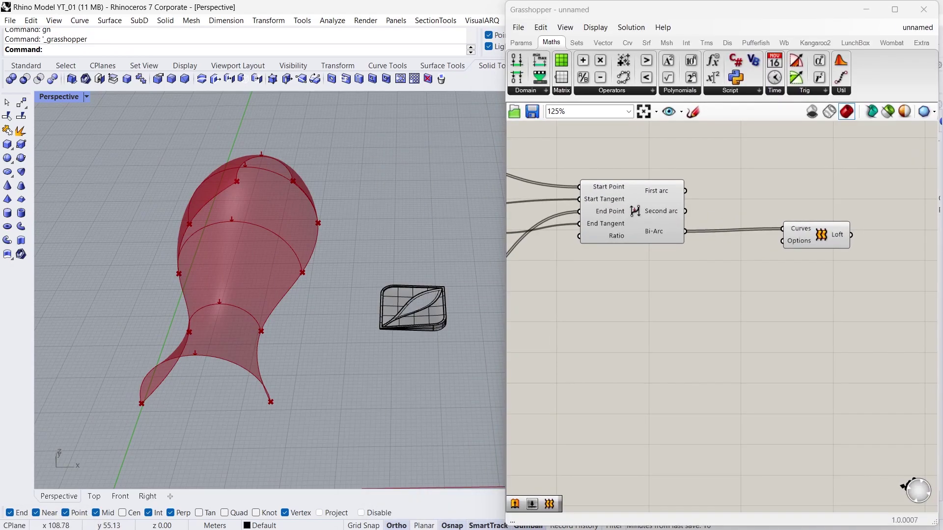
{"action": "scroll", "coordinate": [501, 302], "scroll_direction": "up", "scroll_amount": 2}
{"action": "scroll", "coordinate": [408, 312], "scroll_direction": "up", "scroll_amount": 4}
{"action": "scroll", "coordinate": [347, 297], "scroll_direction": "down", "scroll_amount": 4}
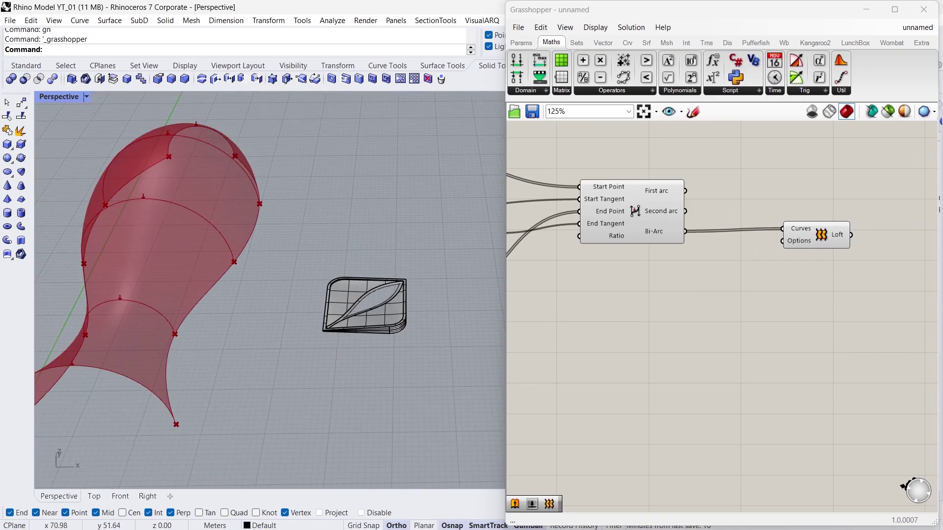
{"action": "scroll", "coordinate": [676, 322], "scroll_direction": "down", "scroll_amount": 5}
{"action": "scroll", "coordinate": [773, 274], "scroll_direction": "down", "scroll_amount": 4}
{"action": "left_click_drag", "start_coordinate": [752, 261], "coordinate": [547, 366]}
{"action": "left_click_drag", "start_coordinate": [611, 305], "coordinate": [615, 376]}
{"action": "scroll", "coordinate": [767, 393], "scroll_direction": "up", "scroll_amount": 3}
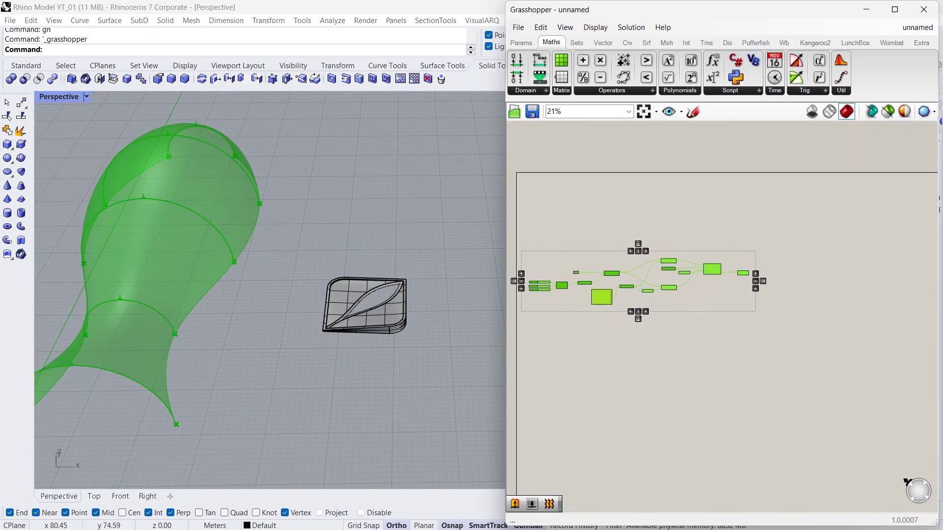
Step: Add a Brep parameter to the canvas and place it above the Loft component
{"action": "double_click", "coordinate": [739, 252]}
{"action": "type", "text": "br"}
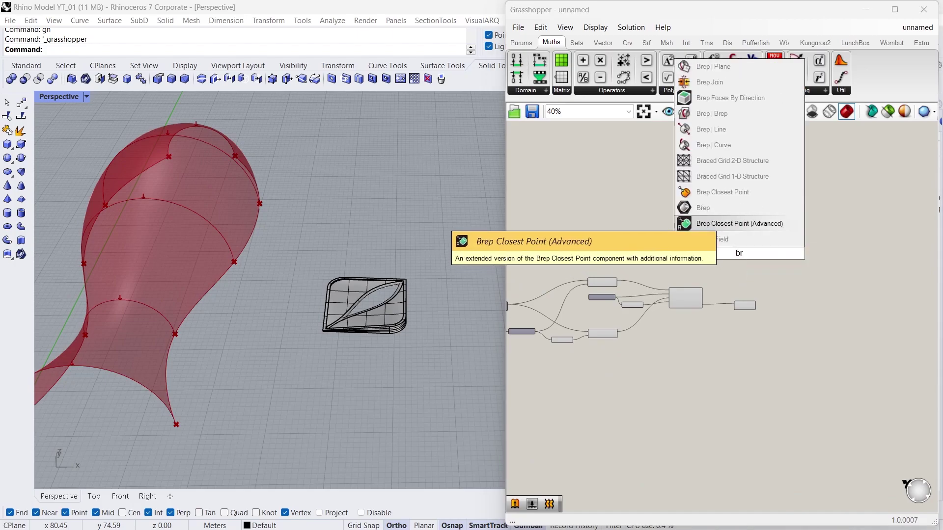
{"action": "left_click", "coordinate": [710, 206]}
{"action": "scroll", "coordinate": [740, 263], "scroll_direction": "up", "scroll_amount": 4}
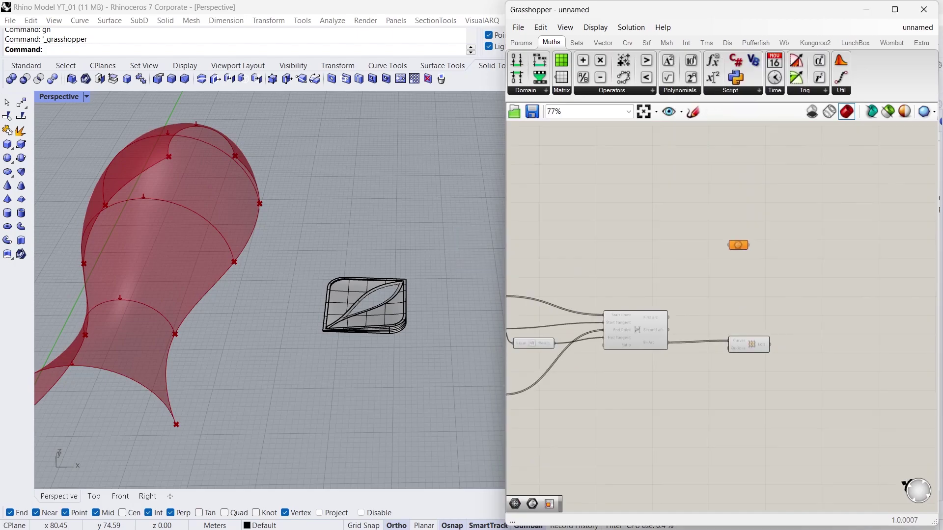
{"action": "left_click_drag", "start_coordinate": [739, 246], "coordinate": [796, 252]}
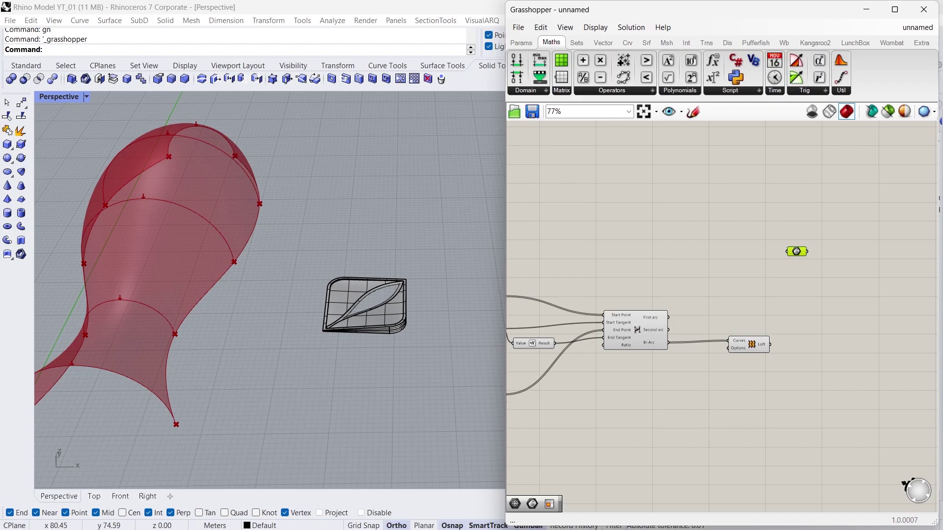
Step: Reference the complete leaf module as multiple Breps in the Brep parameter and hide the original objects in Rhino
{"action": "right_click", "coordinate": [797, 251]}
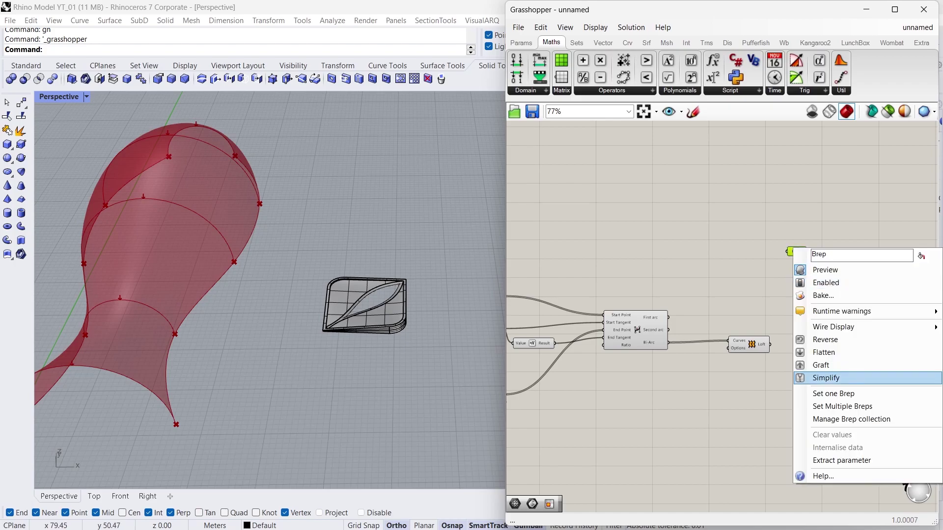
{"action": "left_click", "coordinate": [830, 407]}
{"action": "left_click_drag", "start_coordinate": [453, 396], "coordinate": [452, 346]}
{"action": "key", "text": "Return"}
{"action": "middle_click", "coordinate": [447, 326]}
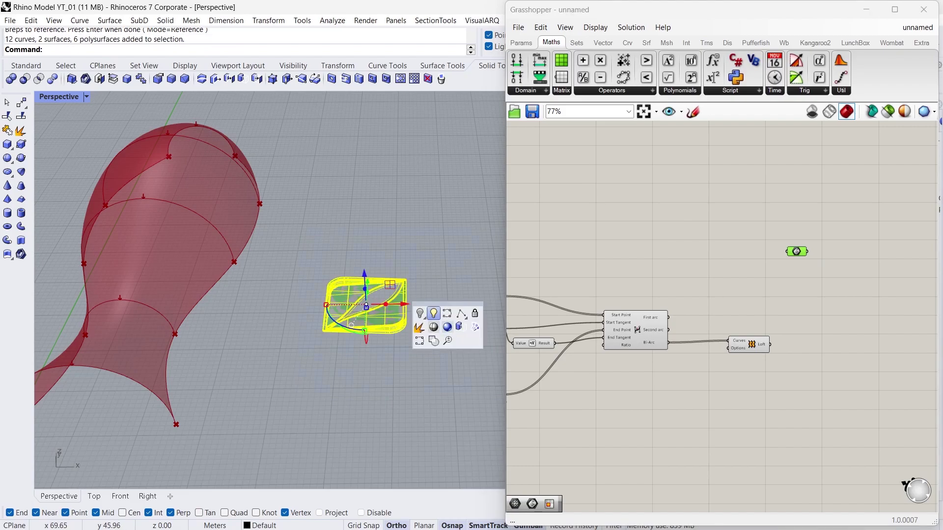
{"action": "left_click", "coordinate": [433, 312]}
{"action": "scroll", "coordinate": [354, 271], "scroll_direction": "down", "scroll_amount": 4}
{"action": "middle_click", "coordinate": [390, 278]}
{"action": "left_click", "coordinate": [363, 265]}
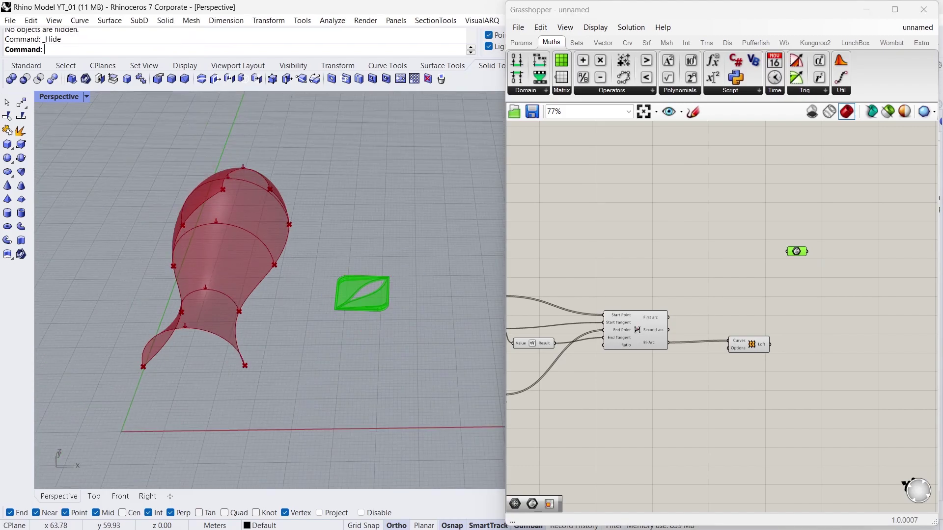
Step: Add an Isotrim component beside Loft and feed the lofted surface into its Surface input
{"action": "right_click_drag", "start_coordinate": [361, 267], "coordinate": [334, 245]}
{"action": "right_click_drag", "start_coordinate": [618, 265], "coordinate": [576, 233]}
{"action": "scroll", "coordinate": [727, 284], "scroll_direction": "up", "scroll_amount": 1}
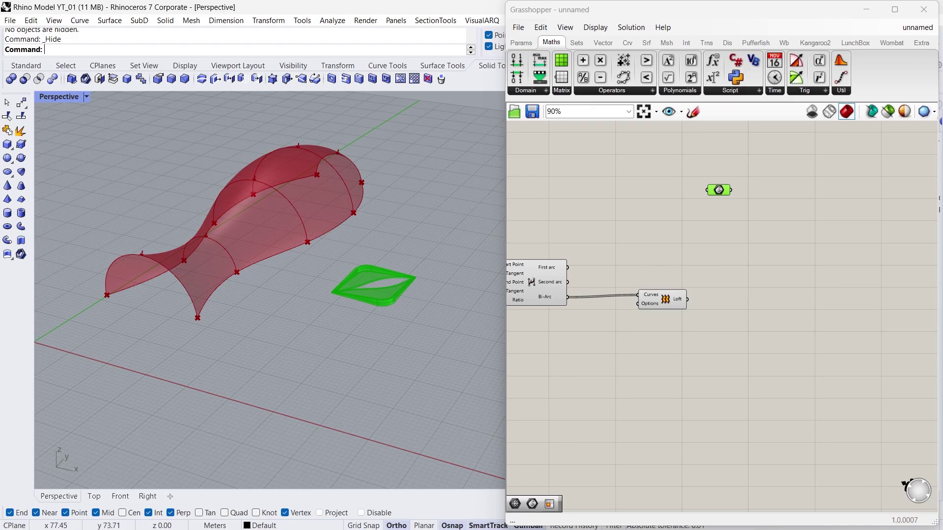
{"action": "right_click_drag", "start_coordinate": [321, 273], "coordinate": [354, 284]}
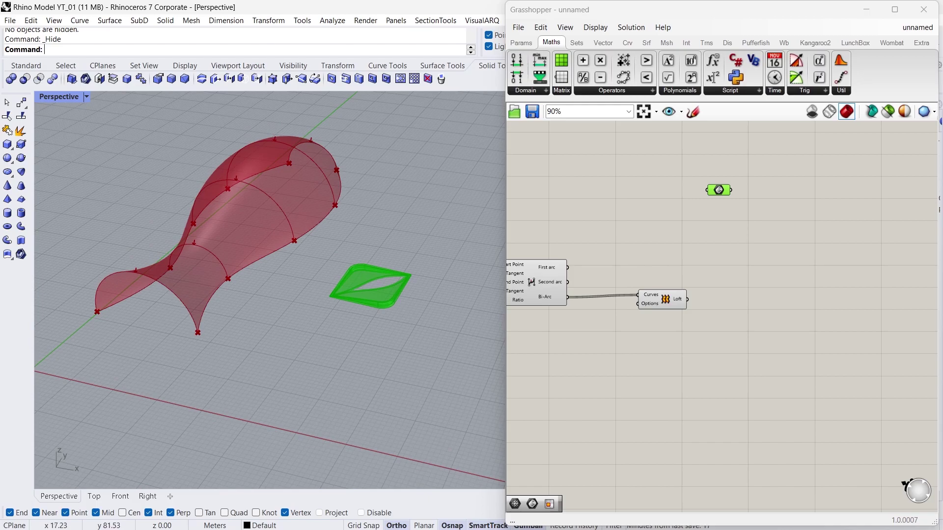
{"action": "right_click_drag", "start_coordinate": [781, 294], "coordinate": [740, 280]}
{"action": "double_click", "coordinate": [741, 280]}
{"action": "type", "text": "iso"}
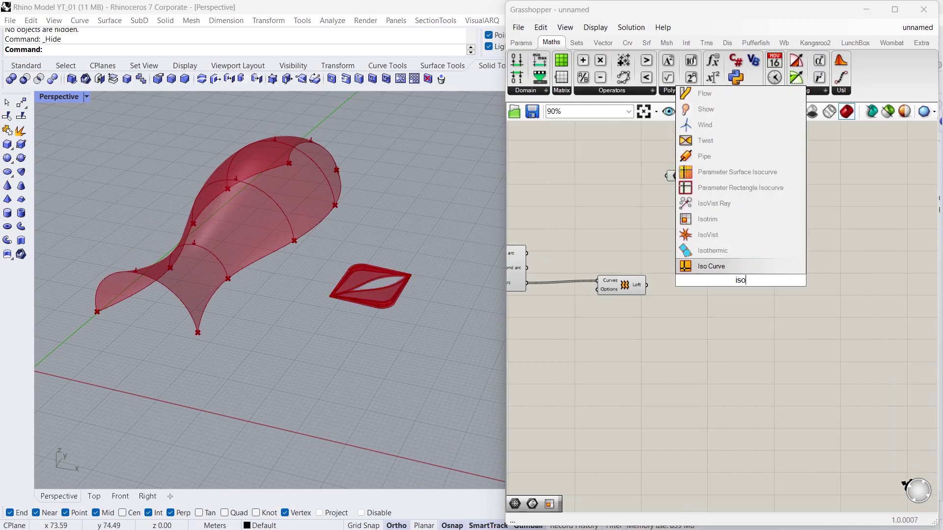
{"action": "left_click", "coordinate": [718, 220]}
{"action": "left_click_drag", "start_coordinate": [741, 280], "coordinate": [769, 289]}
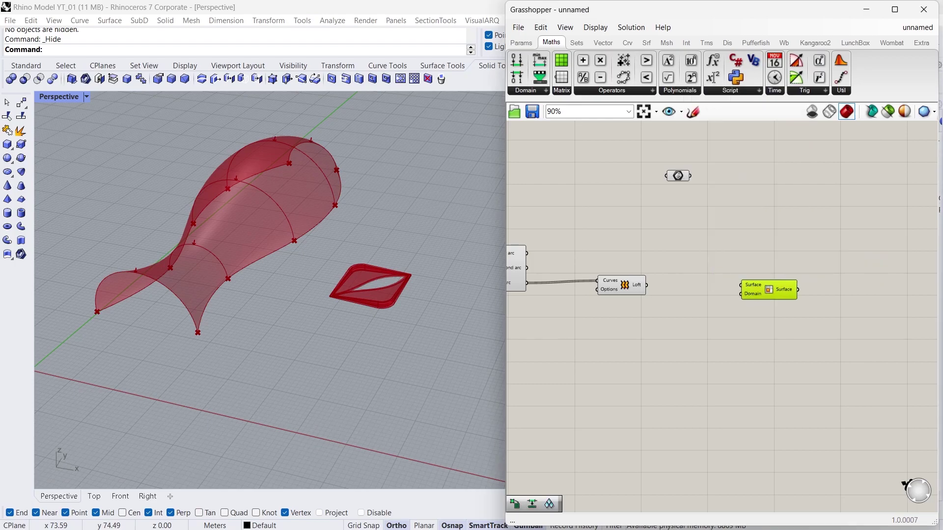
{"action": "left_click_drag", "start_coordinate": [647, 285], "coordinate": [741, 285]}
{"action": "scroll", "coordinate": [739, 301], "scroll_direction": "up", "scroll_amount": 2}
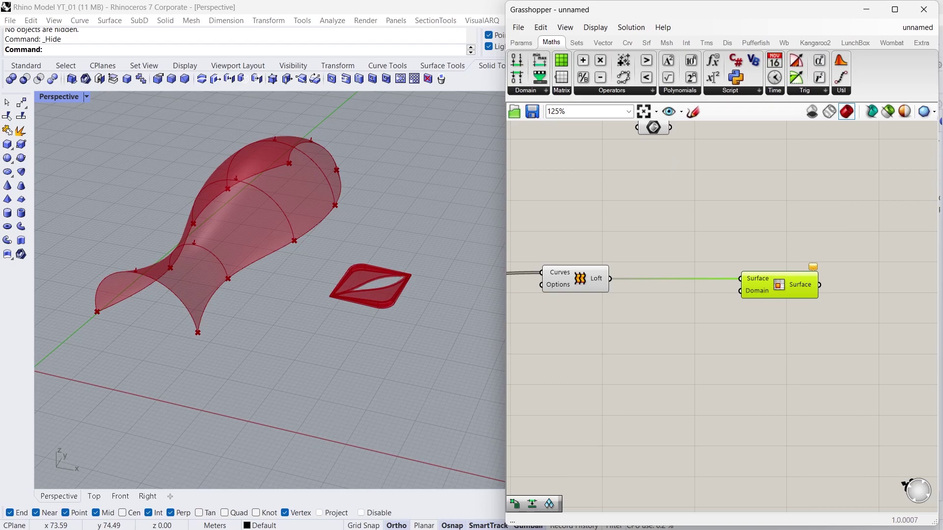
Step: Add a Divide Domain² component, feed the loft into its Domain input, and connect its Segments to Isotrim's Domain
{"action": "double_click", "coordinate": [661, 295]}
{"action": "type", "text": "d"}
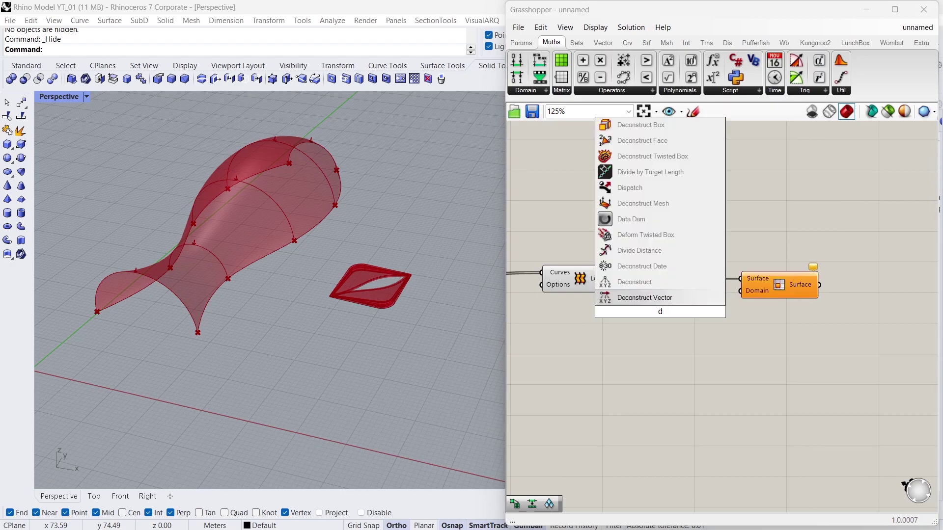
{"action": "type", "text": "iv"}
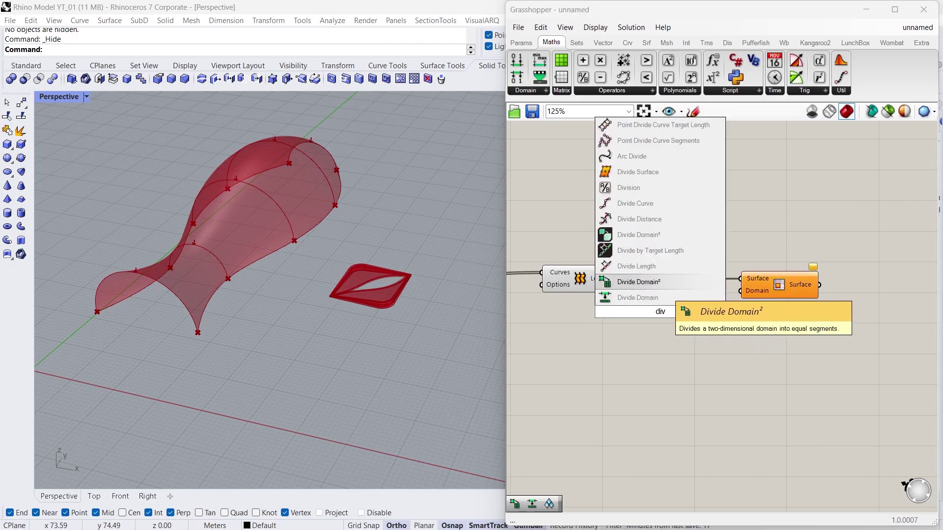
{"action": "left_click", "coordinate": [669, 283]}
{"action": "left_click_drag", "start_coordinate": [676, 310], "coordinate": [740, 291]}
{"action": "left_click_drag", "start_coordinate": [610, 278], "coordinate": [622, 337]}
{"action": "scroll", "coordinate": [570, 273], "scroll_direction": "down", "scroll_amount": 1}
{"action": "scroll", "coordinate": [766, 348], "scroll_direction": "up", "scroll_amount": 2}
{"action": "scroll", "coordinate": [934, 177], "scroll_direction": "down", "scroll_amount": 2}
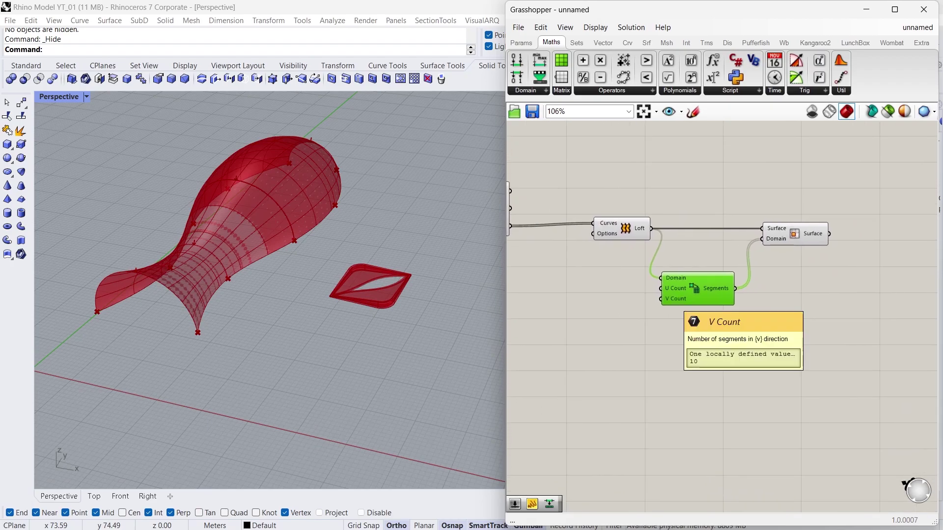
Step: Add number sliders of 16 for the U Count and 8 for the V Count of Divide Domain²
{"action": "double_click", "coordinate": [606, 290]}
{"action": "type", "text": "16"}
{"action": "key", "text": "Return"}
{"action": "left_click_drag", "start_coordinate": [574, 290], "coordinate": [533, 294]}
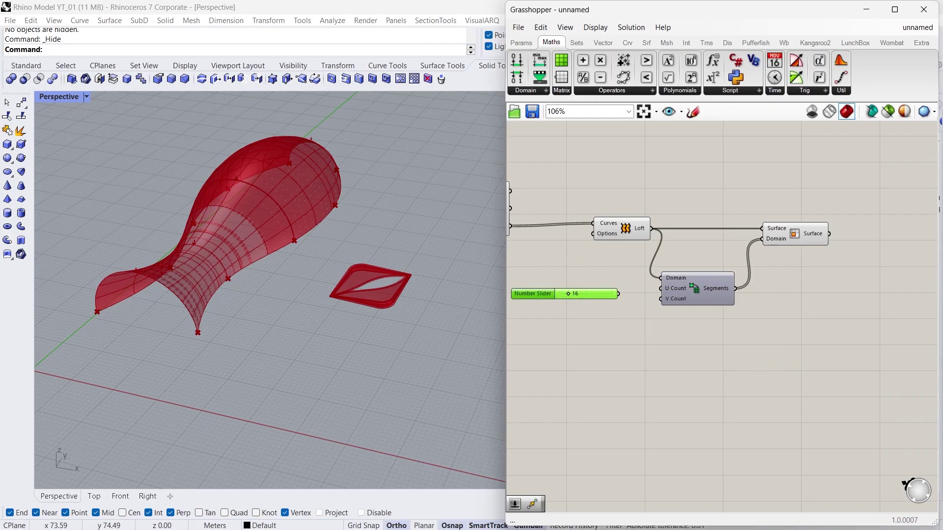
{"action": "double_click", "coordinate": [595, 313]}
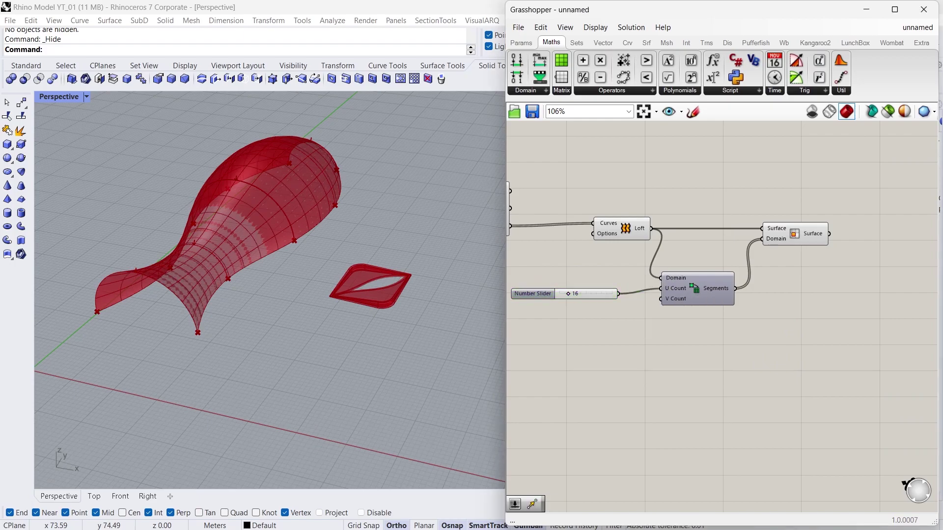
{"action": "type", "text": "8"}
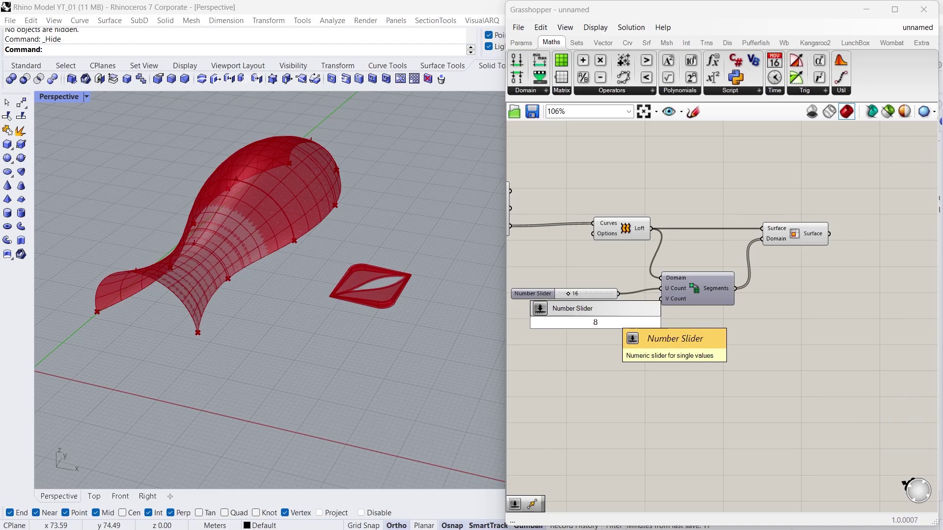
{"action": "key", "text": "Return"}
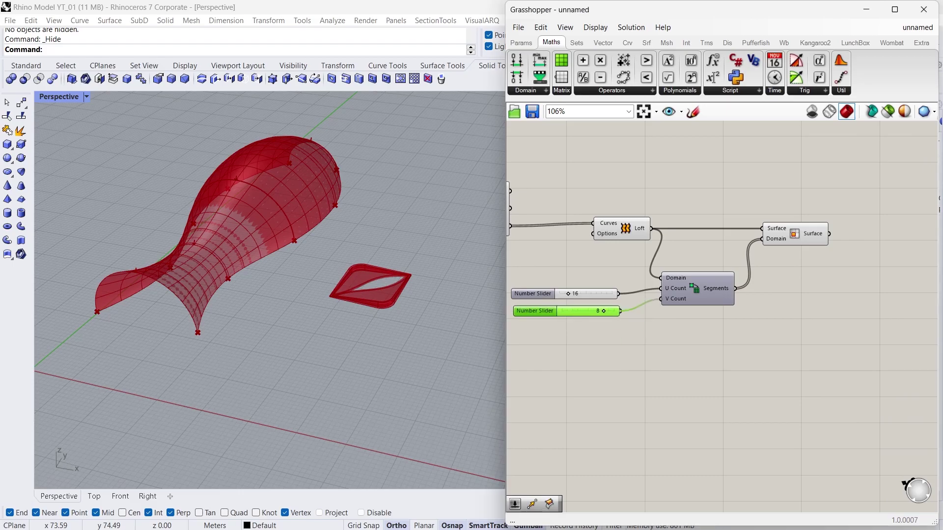
Step: Inspect the subdivided pavilion surface and turn off the Loft component's preview
{"action": "scroll", "coordinate": [404, 271], "scroll_direction": "down", "scroll_amount": 4}
{"action": "mouse_move", "coordinate": [404, 271]}
{"action": "right_mouse_down"}
{"action": "mouse_move", "coordinate": [442, 268]}
{"action": "mouse_move", "coordinate": [413, 263]}
{"action": "right_mouse_up"}
{"action": "scroll", "coordinate": [282, 247], "scroll_direction": "up", "scroll_amount": 6}
{"action": "scroll", "coordinate": [282, 246], "scroll_direction": "down", "scroll_amount": 5}
{"action": "right_click_drag", "start_coordinate": [283, 246], "coordinate": [275, 225]}
{"action": "scroll", "coordinate": [263, 253], "scroll_direction": "up", "scroll_amount": 4}
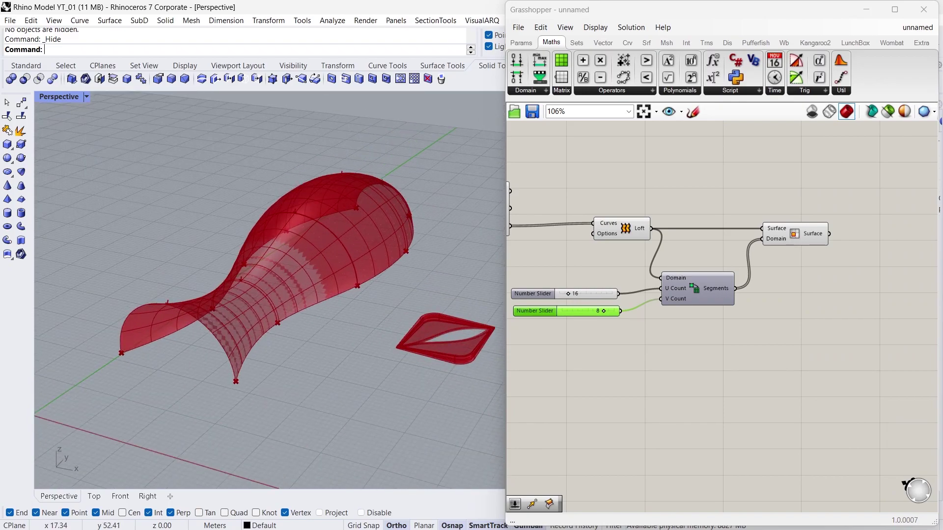
{"action": "mouse_move", "coordinate": [603, 311]}
{"action": "left_mouse_down"}
{"action": "mouse_move", "coordinate": [585, 311]}
{"action": "mouse_move", "coordinate": [603, 310]}
{"action": "left_mouse_up"}
{"action": "left_click", "coordinate": [671, 311]}
{"action": "scroll", "coordinate": [671, 311], "scroll_direction": "down", "scroll_amount": 4}
{"action": "right_click_drag", "start_coordinate": [671, 312], "coordinate": [603, 305]}
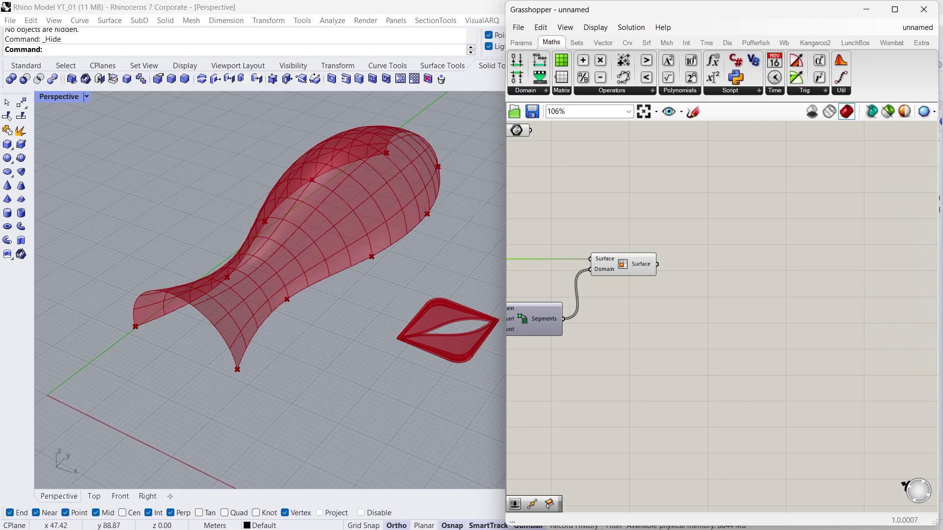
Step: Add a Surface Box component, connecting the Isotrim surfaces to its Surface input and the Divide Domain² segments to its Domain
{"action": "double_click", "coordinate": [736, 264]}
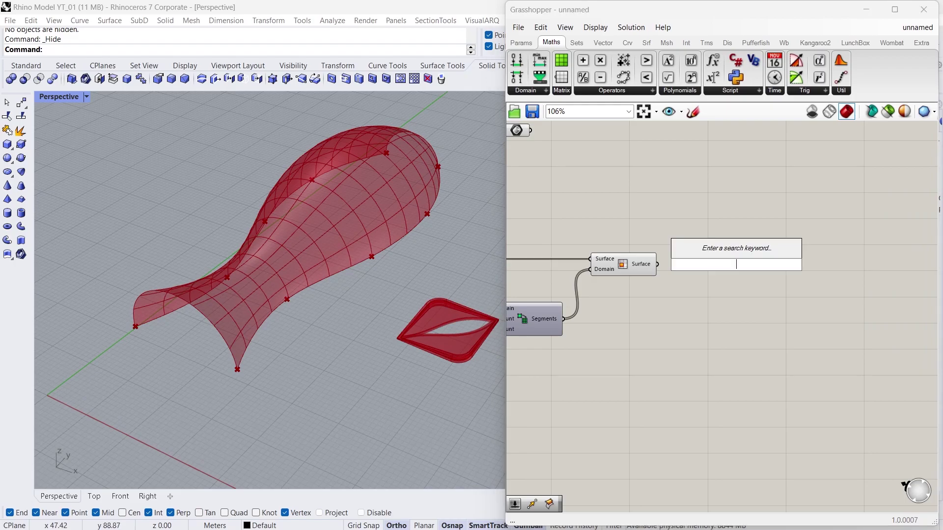
{"action": "type", "text": "surf"}
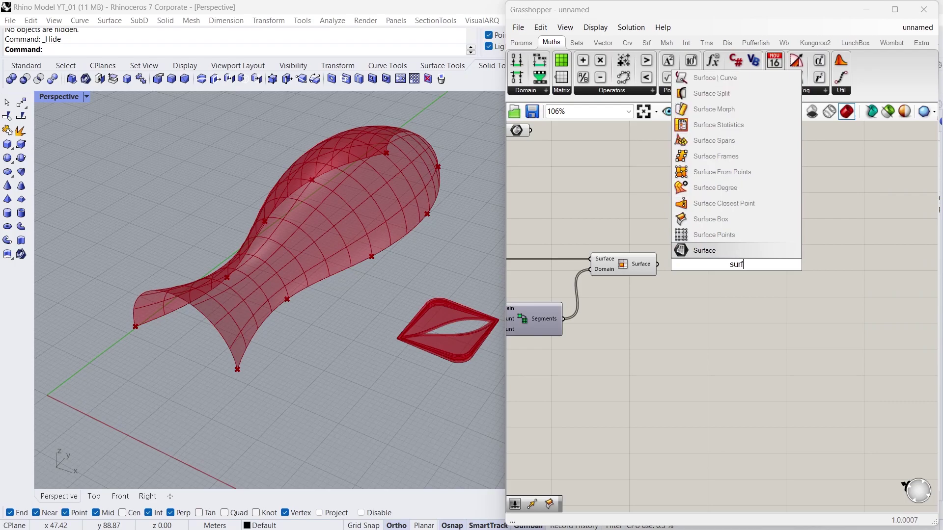
{"action": "left_click", "coordinate": [711, 219]}
{"action": "left_click_drag", "start_coordinate": [657, 265], "coordinate": [760, 282]}
{"action": "scroll", "coordinate": [664, 324], "scroll_direction": "down", "scroll_amount": 2}
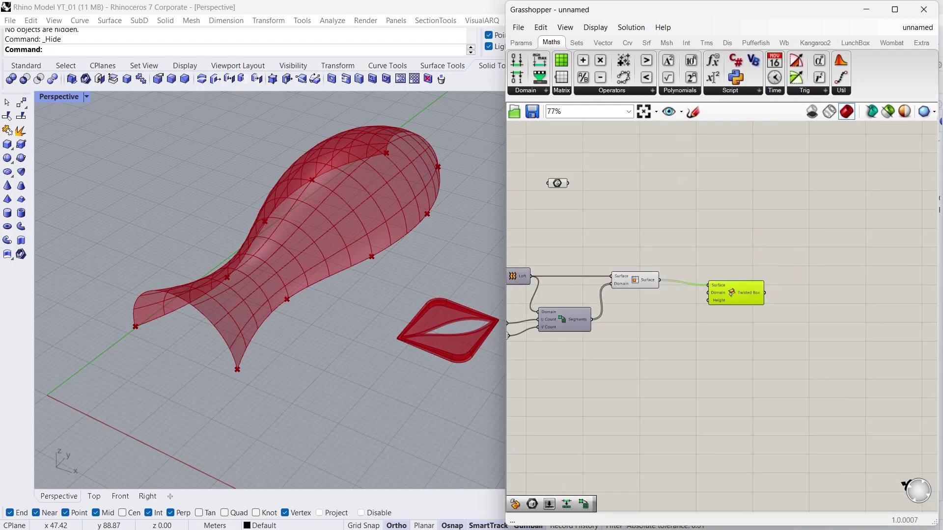
{"action": "scroll", "coordinate": [583, 327], "scroll_direction": "up", "scroll_amount": 2}
{"action": "left_click_drag", "start_coordinate": [595, 317], "coordinate": [755, 281]}
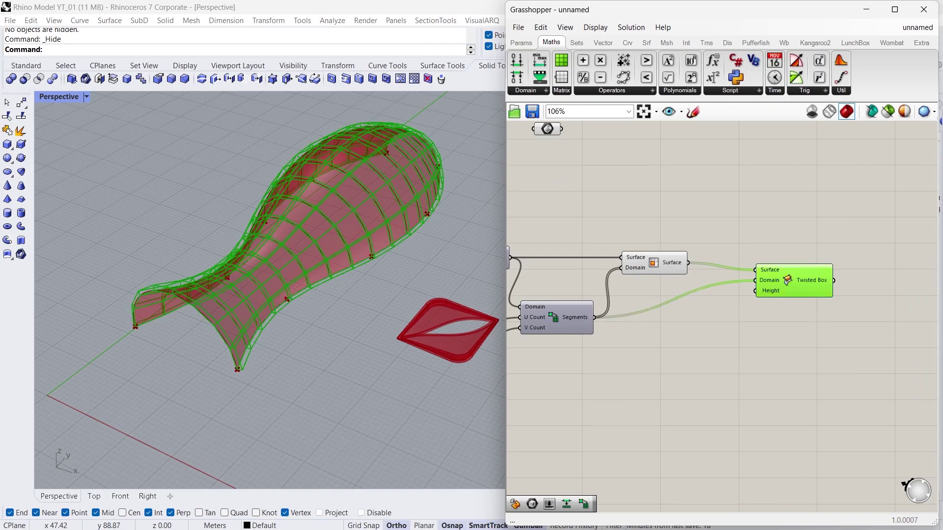
Step: Create a number slider of 1.2 and connect it to the Height of the Surface Box component
{"action": "double_click", "coordinate": [707, 308]}
{"action": "type", "text": "1.2"}
{"action": "key", "text": "Return"}
{"action": "left_click_drag", "start_coordinate": [674, 318], "coordinate": [659, 325]}
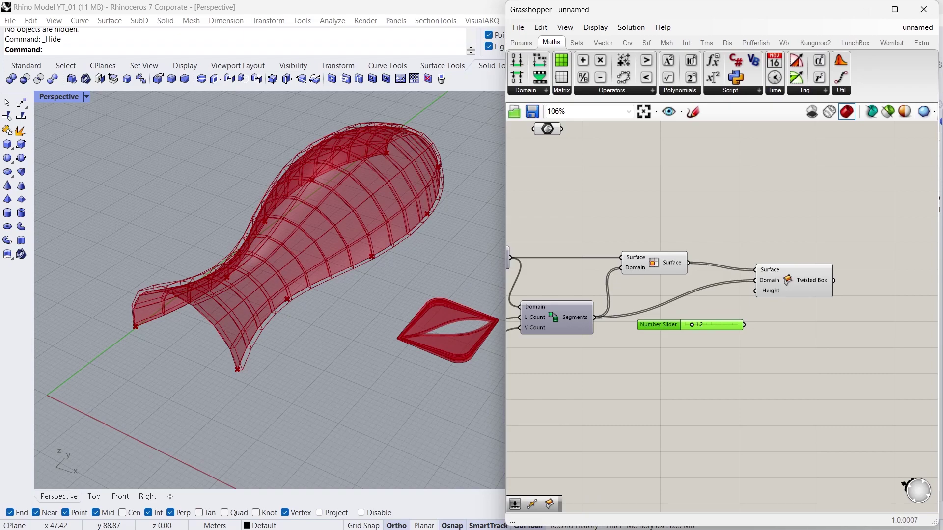
{"action": "left_click_drag", "start_coordinate": [748, 314], "coordinate": [755, 291]}
{"action": "scroll", "coordinate": [755, 291], "scroll_direction": "up", "scroll_amount": 4}
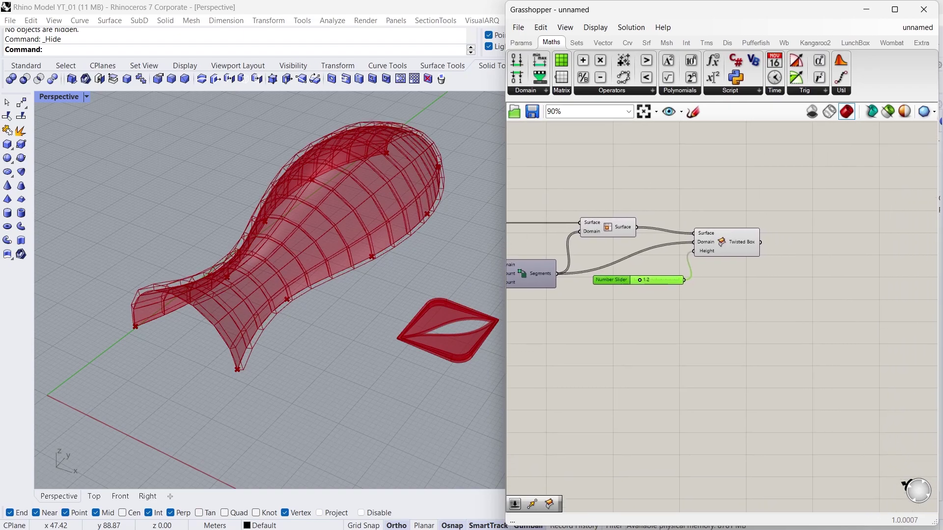
{"action": "scroll", "coordinate": [538, 264], "scroll_direction": "down", "scroll_amount": 4}
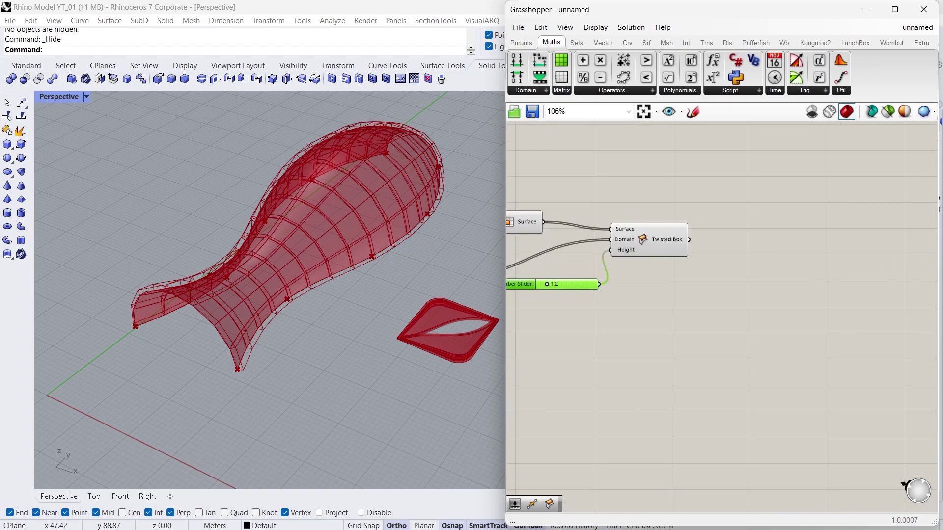
Step: Add a Box Morph component beyond the Twisted Box output
{"action": "double_click", "coordinate": [789, 222]}
{"action": "type", "text": "b"}
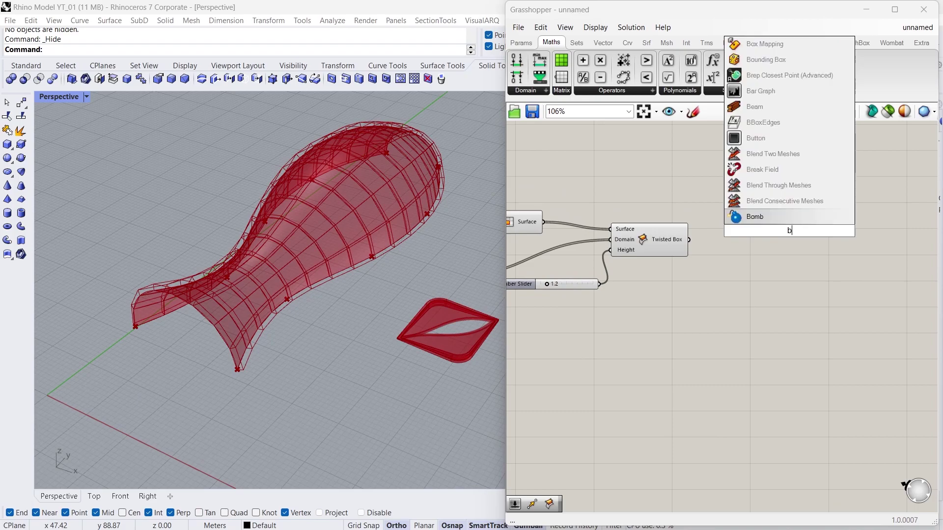
{"action": "type", "text": "ox m"}
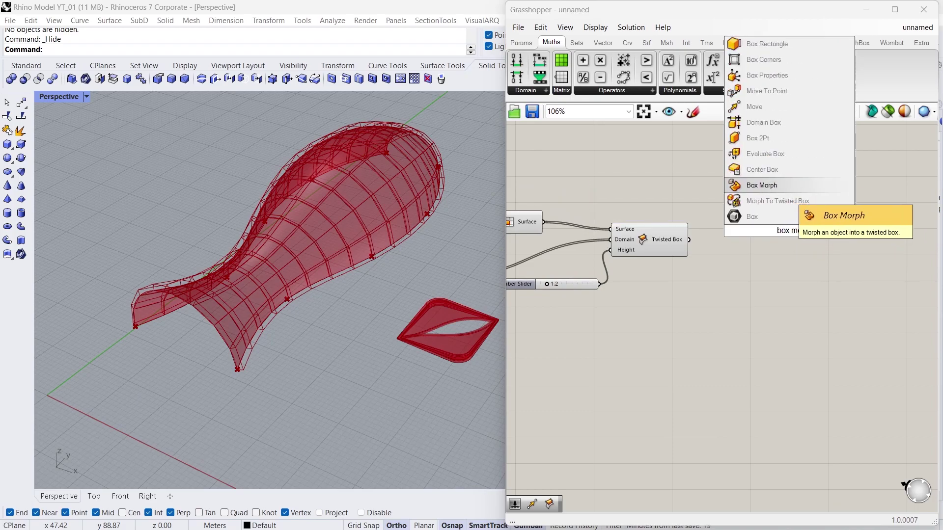
{"action": "key", "text": "Return"}
{"action": "scroll", "coordinate": [791, 289], "scroll_direction": "down", "scroll_amount": 3}
{"action": "scroll", "coordinate": [792, 289], "scroll_direction": "up", "scroll_amount": 1}
{"action": "right_click_drag", "start_coordinate": [791, 290], "coordinate": [826, 298]}
Step: Move the leaf panel's Brep parameter above the Twisted Box chain and connect it to the Brep input of a new Mesh Brep component
{"action": "left_click_drag", "start_coordinate": [545, 159], "coordinate": [653, 191]}
{"action": "scroll", "coordinate": [689, 194], "scroll_direction": "up", "scroll_amount": 2}
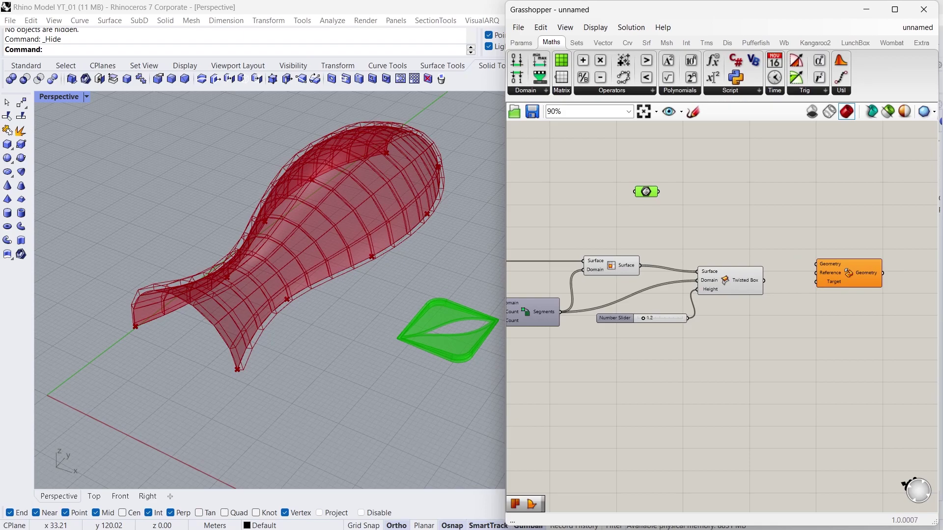
{"action": "double_click", "coordinate": [723, 191]}
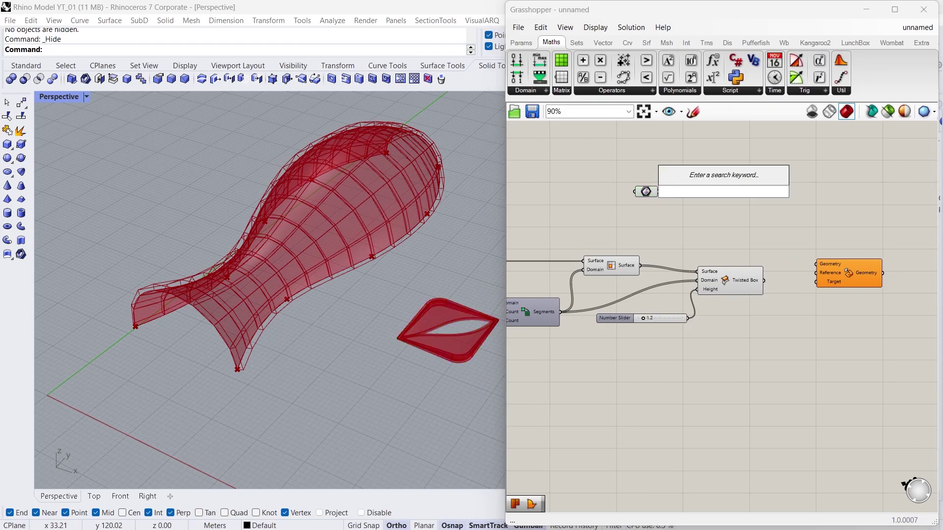
{"action": "type", "text": "bre"}
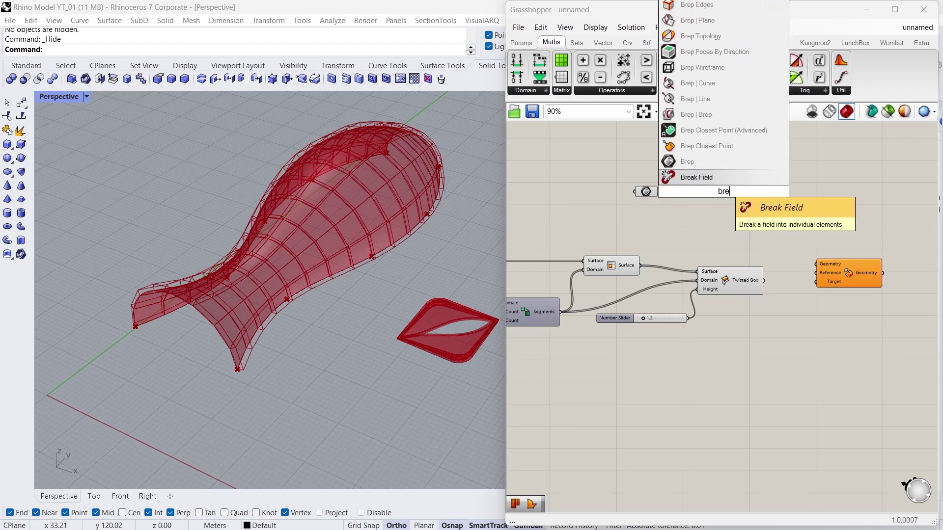
{"action": "type", "text": "p mesh"}
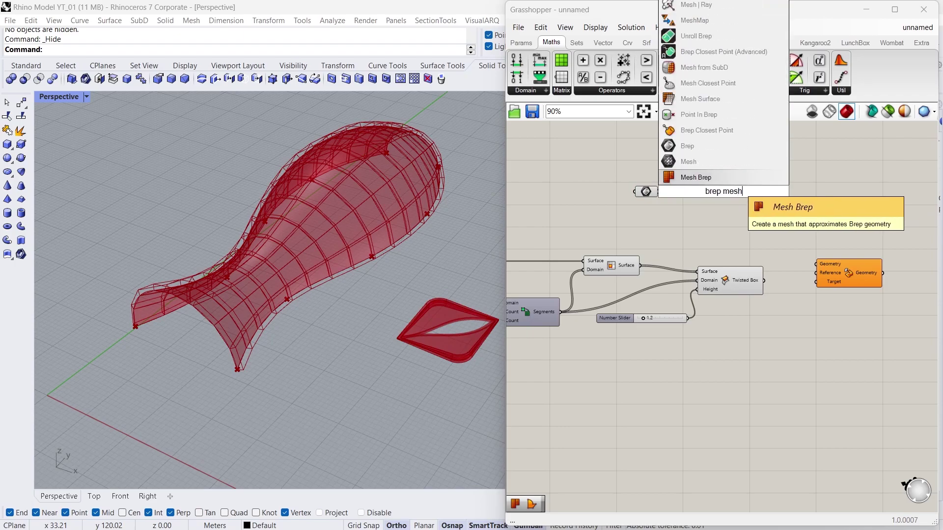
{"action": "key", "text": "Return"}
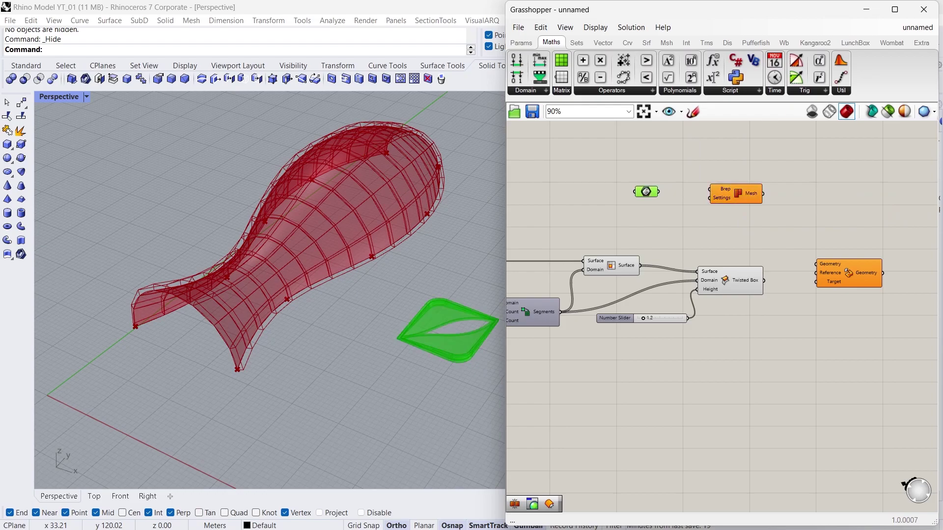
{"action": "left_click_drag", "start_coordinate": [658, 191], "coordinate": [725, 196]}
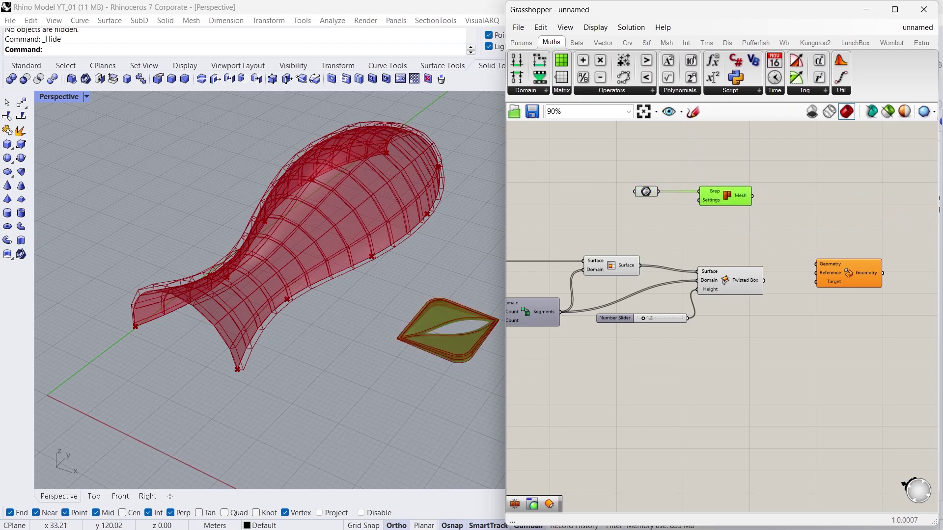
Step: Connect the Twisted Box output to the Target input of the Box Morph component
{"action": "right_click_drag", "start_coordinate": [810, 261], "coordinate": [763, 254]}
{"action": "scroll", "coordinate": [776, 224], "scroll_direction": "up", "scroll_amount": 1}
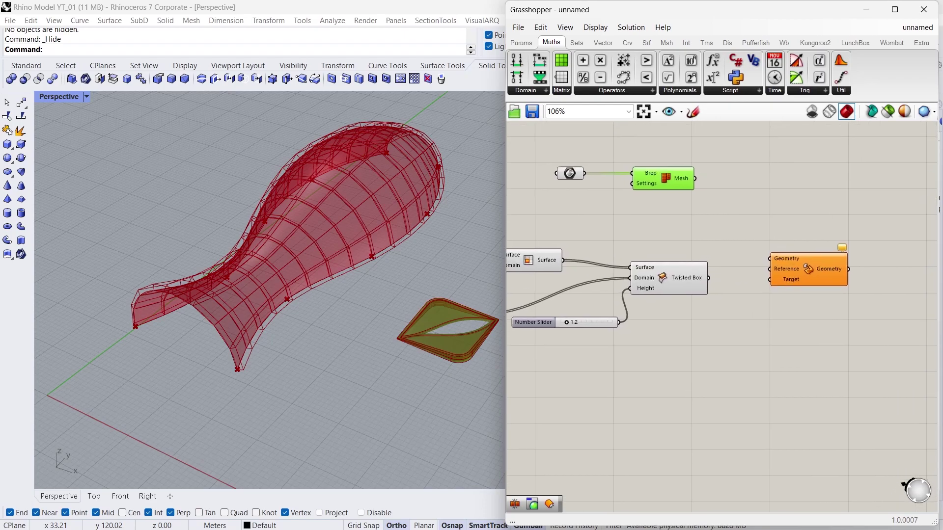
{"action": "left_click", "coordinate": [681, 278]}
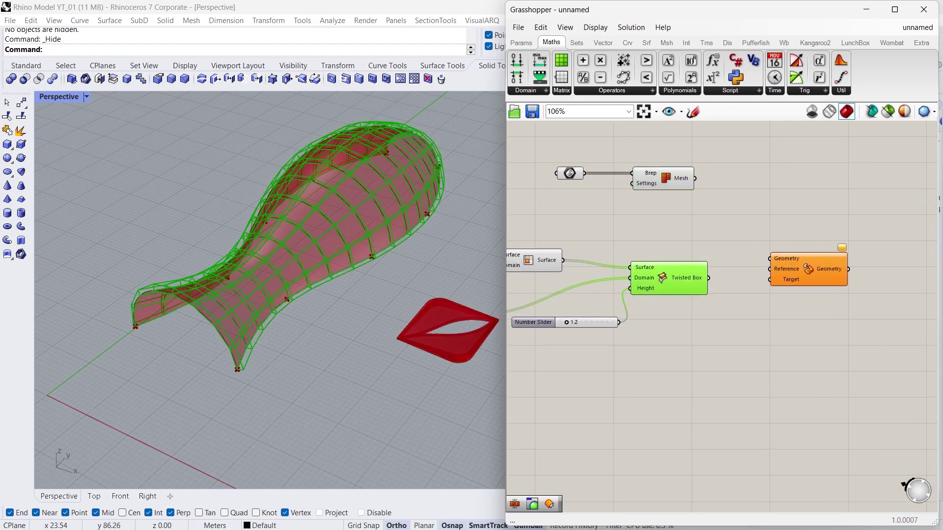
{"action": "left_click", "coordinate": [808, 269]}
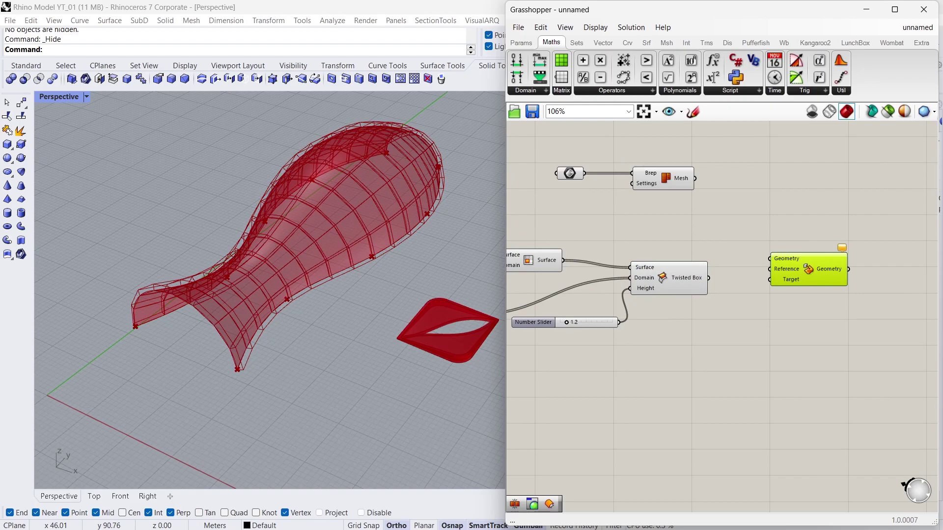
{"action": "left_click_drag", "start_coordinate": [708, 278], "coordinate": [808, 264]}
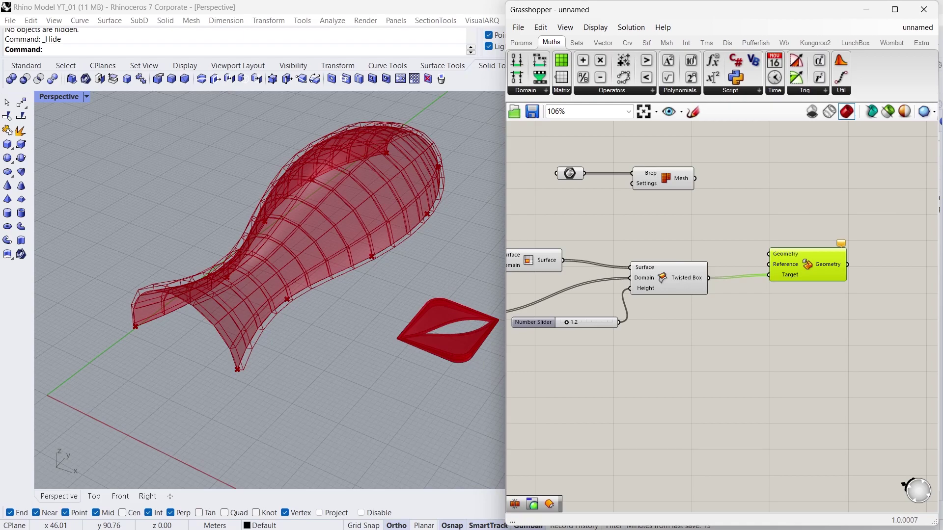
Step: Connect the Mesh Brep output to both the Geometry and Reference inputs of the Box Morph component
{"action": "left_click", "coordinate": [666, 178]}
{"action": "left_click_drag", "start_coordinate": [695, 179], "coordinate": [769, 254]}
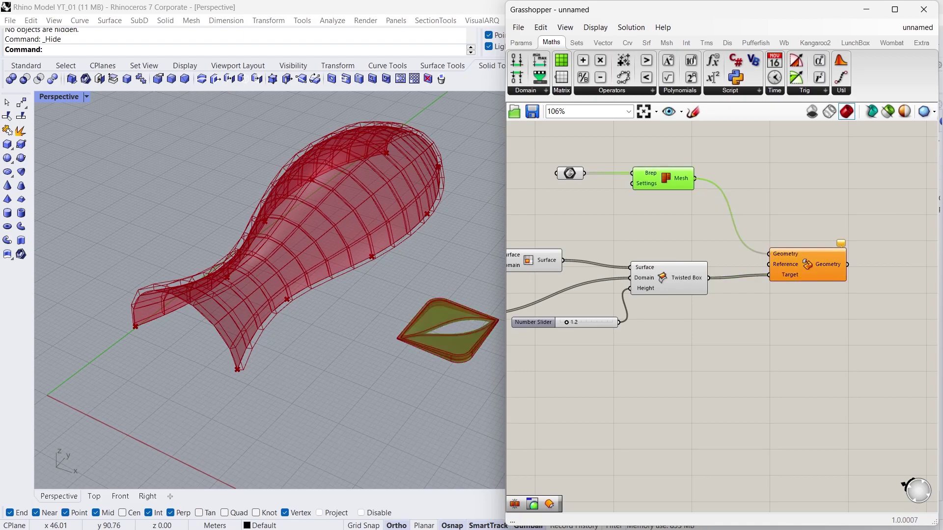
{"action": "left_click_drag", "start_coordinate": [695, 178], "coordinate": [821, 255]}
{"action": "scroll", "coordinate": [305, 217], "scroll_direction": "up", "scroll_amount": 2}
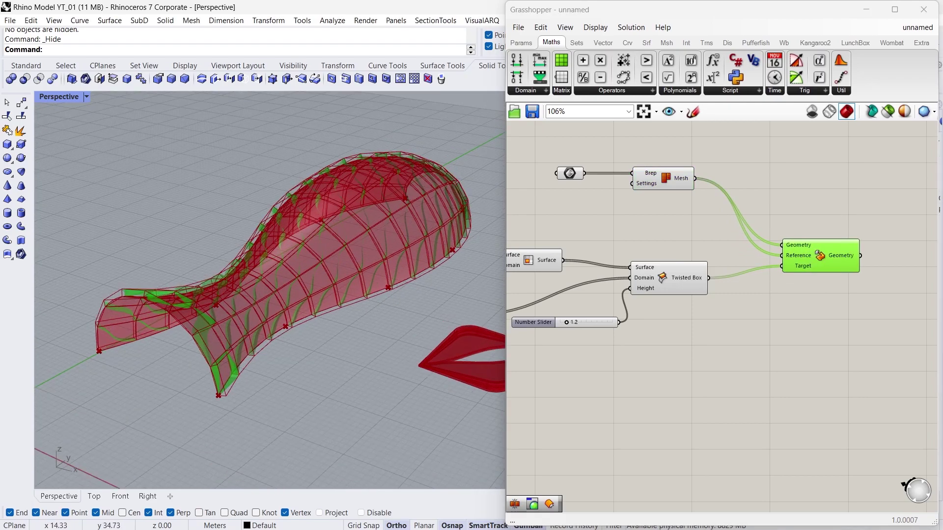
{"action": "right_click_drag", "start_coordinate": [295, 295], "coordinate": [290, 261]}
Step: Graft the leaf panel's Brep parameter and check the morphed panels across the pavilion
{"action": "left_click", "coordinate": [698, 221]}
{"action": "right_click_drag", "start_coordinate": [697, 221], "coordinate": [721, 271]}
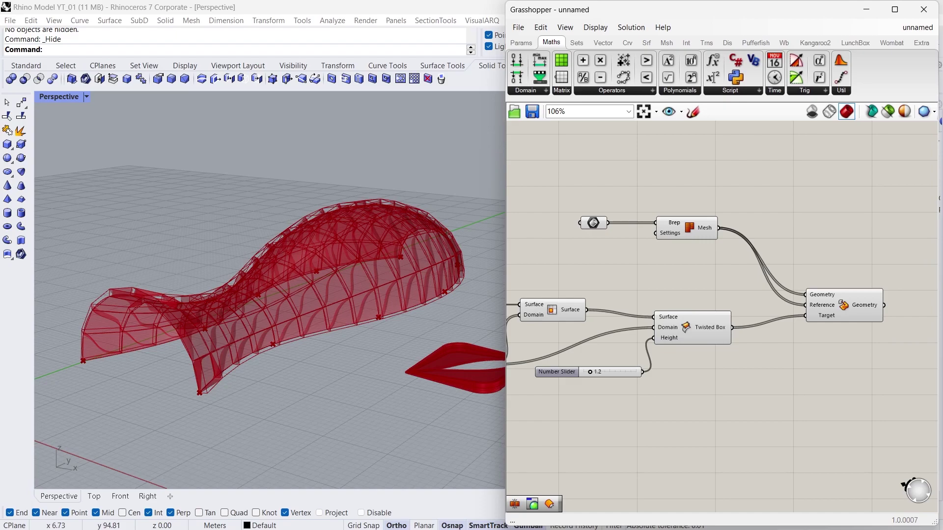
{"action": "scroll", "coordinate": [599, 218], "scroll_direction": "up", "scroll_amount": 2}
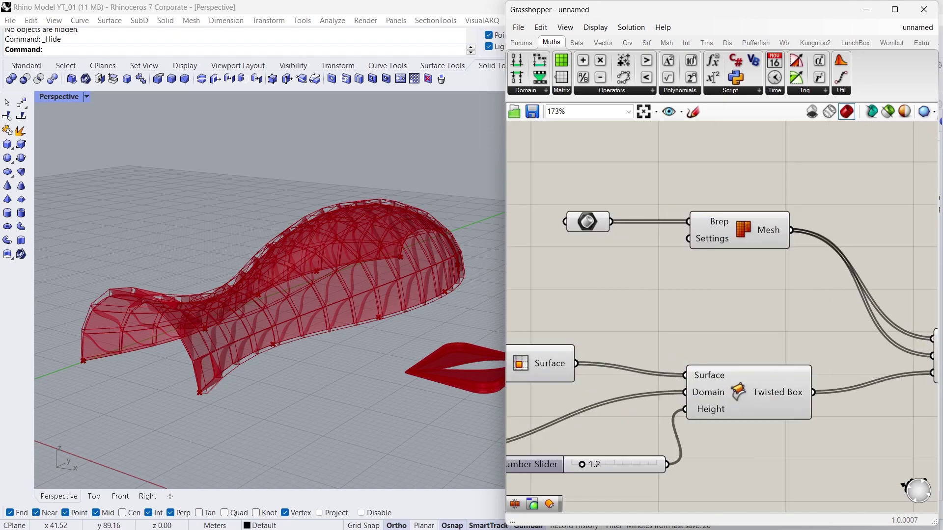
{"action": "left_click", "coordinate": [597, 225]}
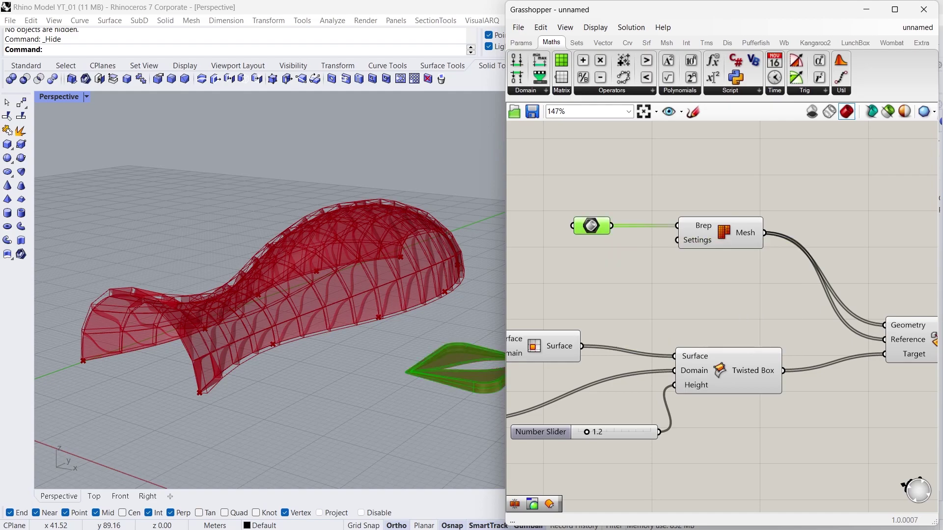
{"action": "right_click", "coordinate": [591, 225]}
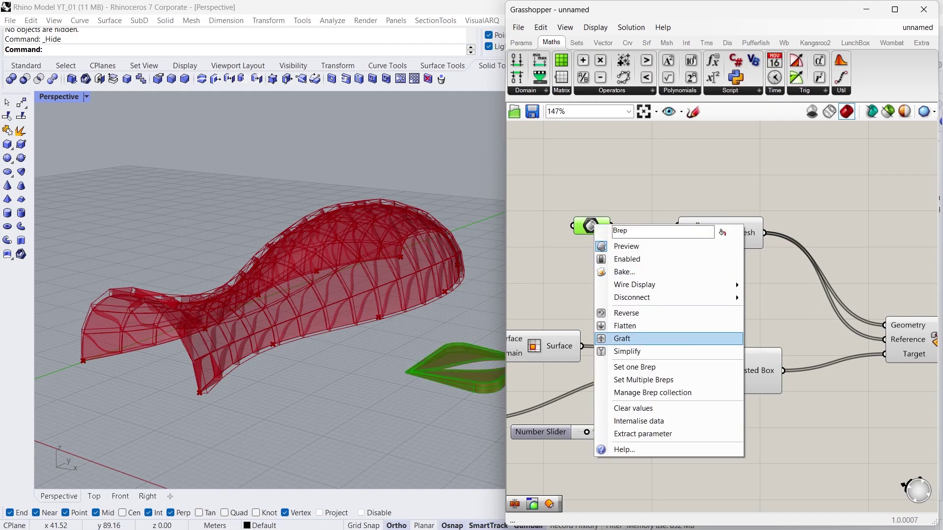
{"action": "left_click", "coordinate": [631, 339]}
{"action": "scroll", "coordinate": [265, 317], "scroll_direction": "down", "scroll_amount": 5}
{"action": "right_click_drag", "start_coordinate": [226, 334], "coordinate": [363, 343]}
{"action": "right_click_drag", "start_coordinate": [315, 403], "coordinate": [312, 378]}
{"action": "scroll", "coordinate": [271, 343], "scroll_direction": "up", "scroll_amount": 5}
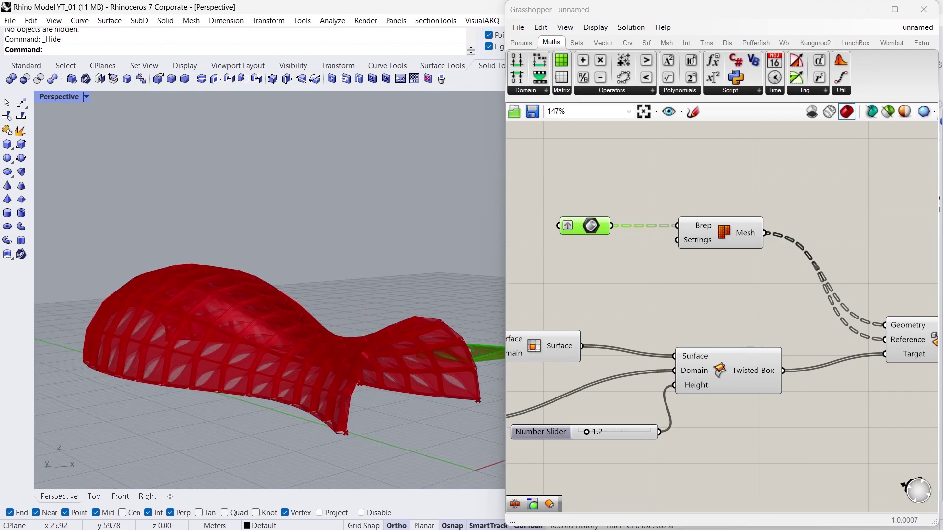
Step: Add a Custom Preview component and connect the Box Morph geometry to its Geometry input
{"action": "left_click", "coordinate": [721, 304]}
{"action": "scroll", "coordinate": [721, 304], "scroll_direction": "down", "scroll_amount": 4}
{"action": "right_click_drag", "start_coordinate": [722, 305], "coordinate": [655, 306]}
{"action": "scroll", "coordinate": [796, 361], "scroll_direction": "up", "scroll_amount": 2}
{"action": "right_click_drag", "start_coordinate": [796, 361], "coordinate": [755, 365]}
{"action": "double_click", "coordinate": [837, 302]}
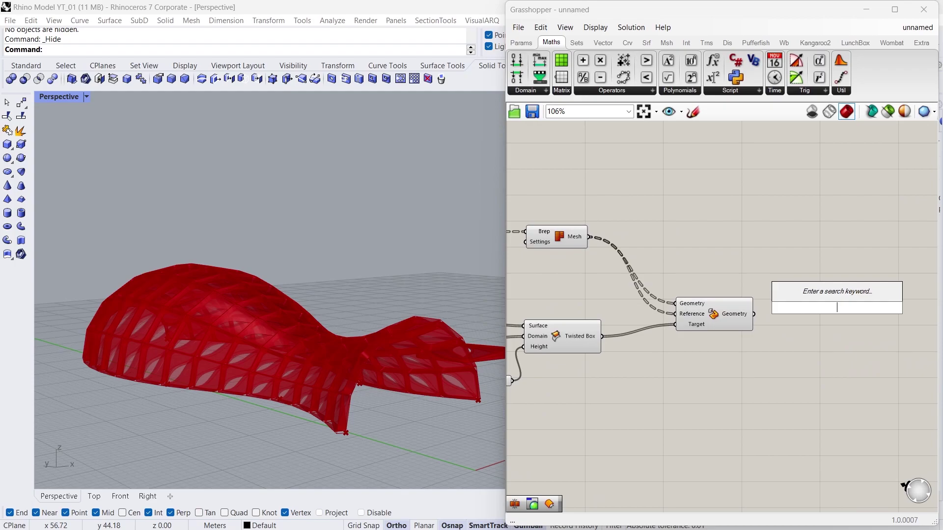
{"action": "type", "text": "c"}
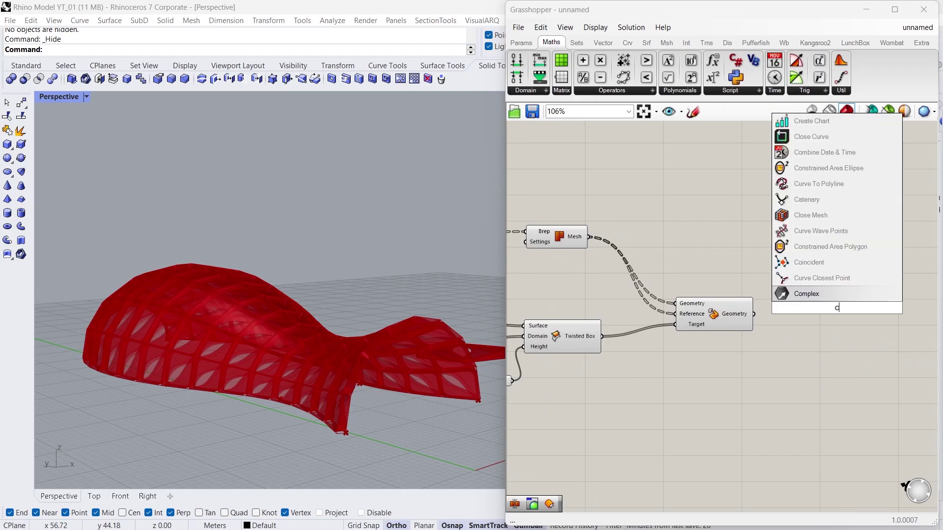
{"action": "type", "text": "ust"}
{"action": "key", "text": "Return"}
{"action": "left_click_drag", "start_coordinate": [754, 314], "coordinate": [816, 309]}
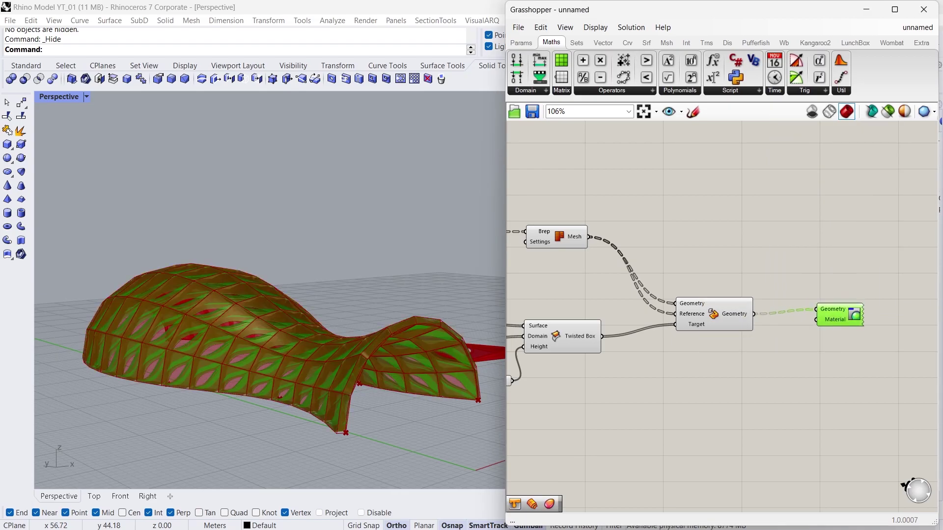
Step: Connect a new Colour Swatch to the Custom Preview's Material input and set it to a near-white colour
{"action": "double_click", "coordinate": [786, 349]}
{"action": "type", "text": "co"}
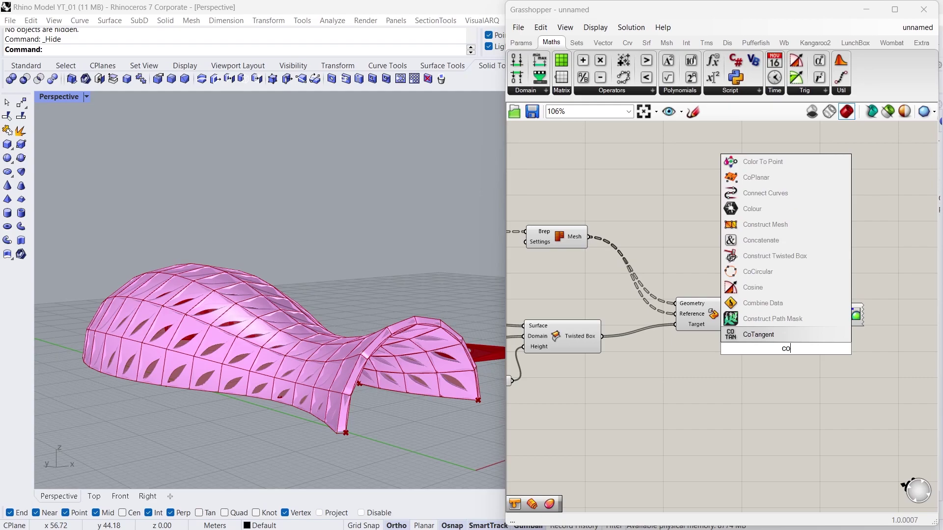
{"action": "type", "text": "lou"}
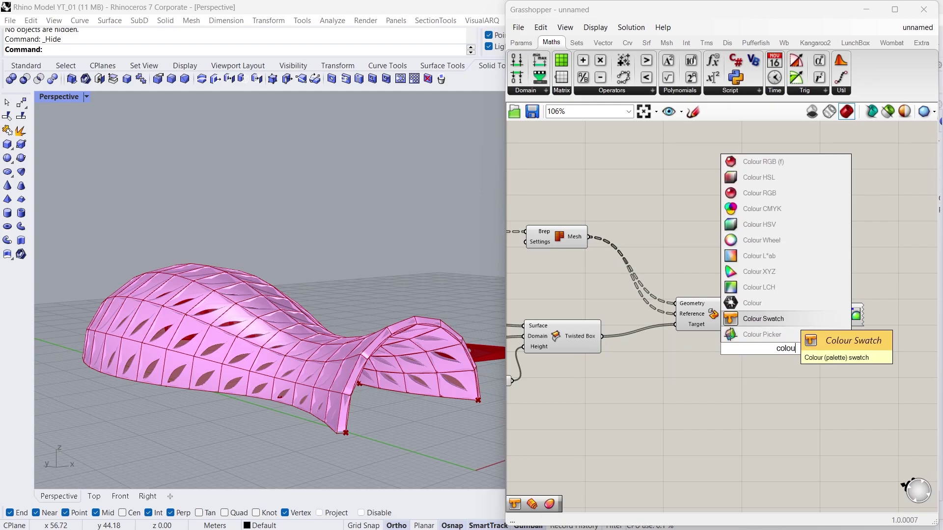
{"action": "key", "text": "Return"}
{"action": "left_click_drag", "start_coordinate": [795, 361], "coordinate": [817, 319]}
{"action": "left_click", "coordinate": [782, 361]}
{"action": "left_click_drag", "start_coordinate": [870, 360], "coordinate": [870, 379]}
{"action": "left_click", "coordinate": [639, 384]}
{"action": "scroll", "coordinate": [640, 385], "scroll_direction": "down", "scroll_amount": 1}
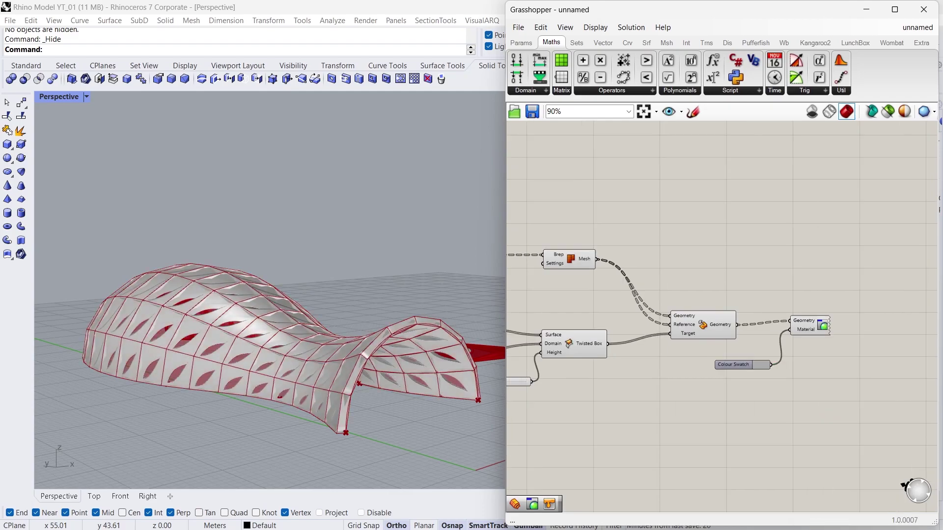
Step: Bake the Box Morph's Geometry output to Layer 01 as a group
{"action": "right_click", "coordinate": [721, 325]}
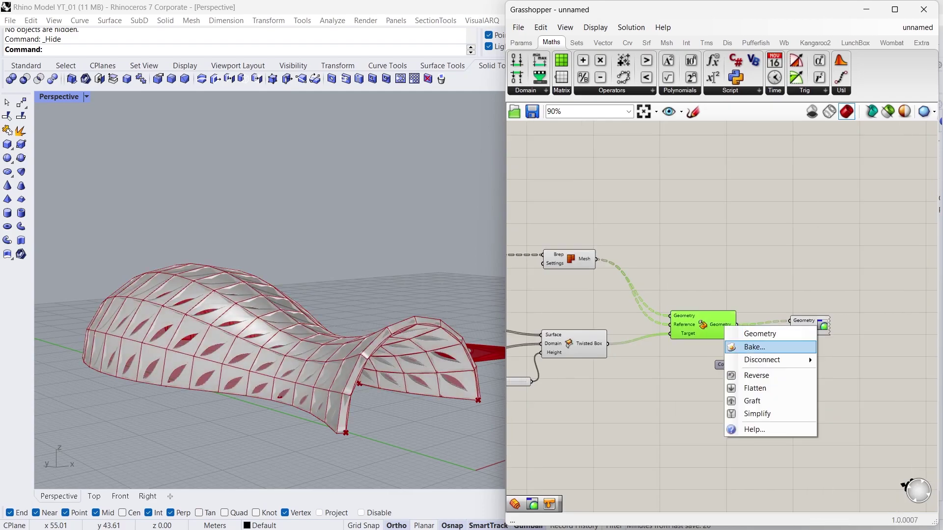
{"action": "left_click", "coordinate": [752, 347]}
{"action": "left_click", "coordinate": [740, 270]}
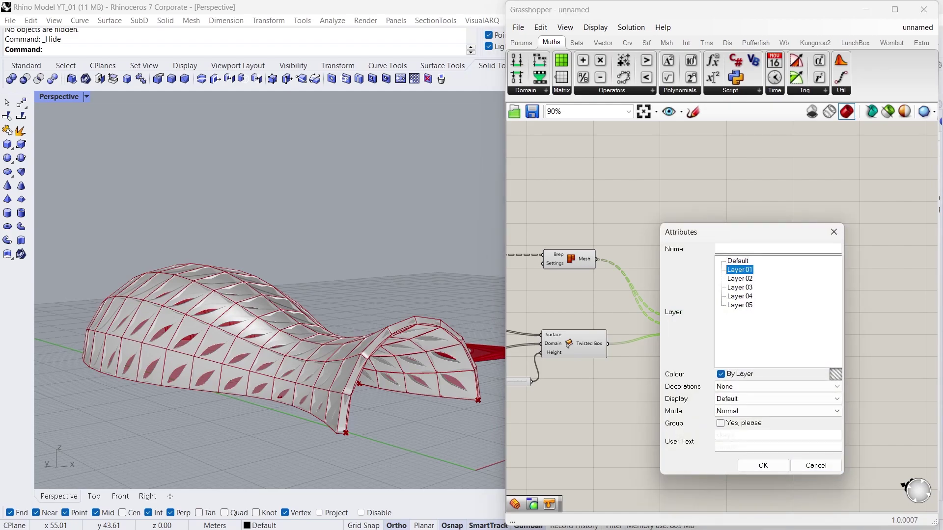
{"action": "left_click", "coordinate": [720, 424]}
{"action": "left_click", "coordinate": [763, 466]}
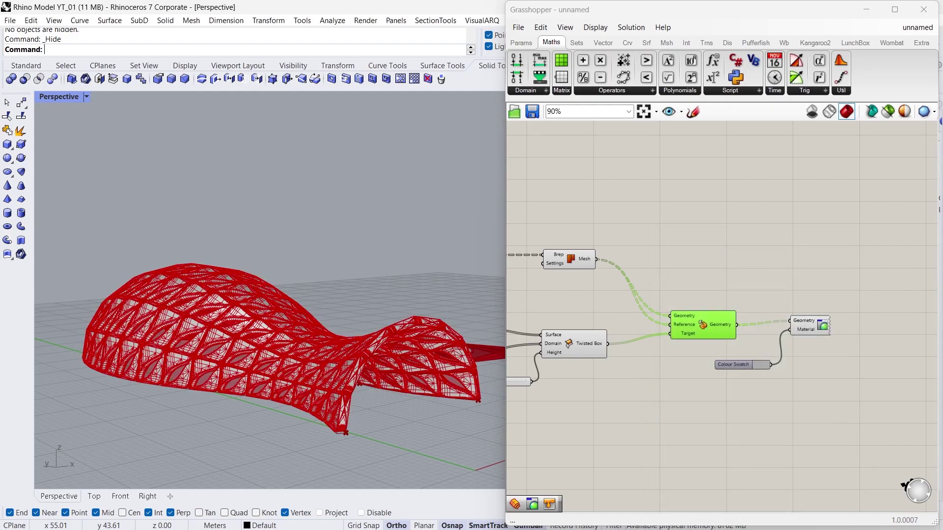
Step: Turn on the preview of the Loft component
{"action": "right_click_drag", "start_coordinate": [639, 314], "coordinate": [784, 273]}
{"action": "right_click_drag", "start_coordinate": [592, 246], "coordinate": [839, 240]}
{"action": "scroll", "coordinate": [839, 241], "scroll_direction": "up", "scroll_amount": 1}
{"action": "scroll", "coordinate": [688, 285], "scroll_direction": "up", "scroll_amount": 3}
{"action": "middle_click", "coordinate": [699, 281]}
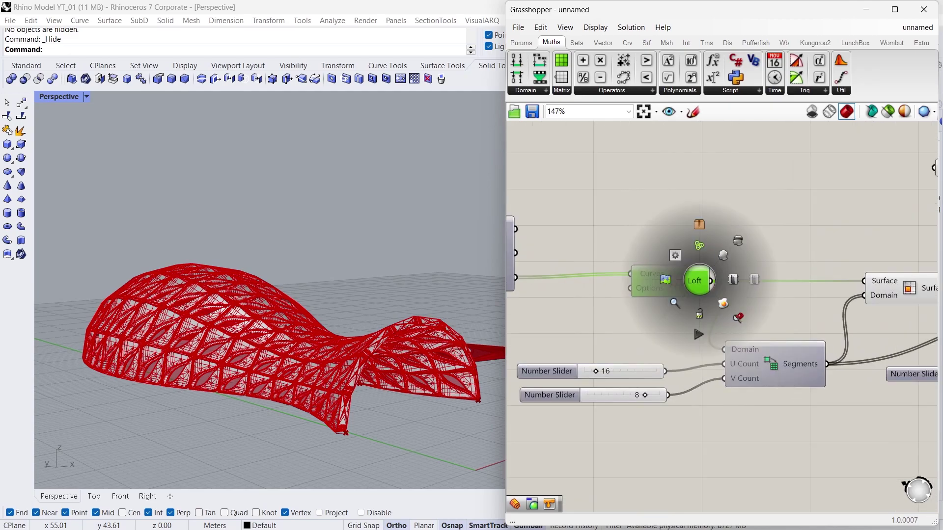
{"action": "left_click", "coordinate": [723, 256]}
{"action": "scroll", "coordinate": [600, 339], "scroll_direction": "down", "scroll_amount": 3}
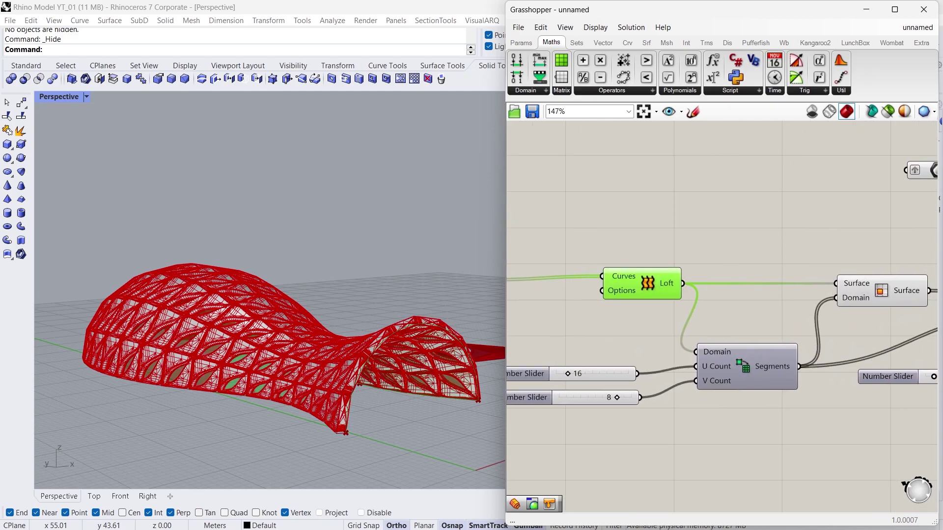
{"action": "left_click_drag", "start_coordinate": [636, 300], "coordinate": [634, 299]}
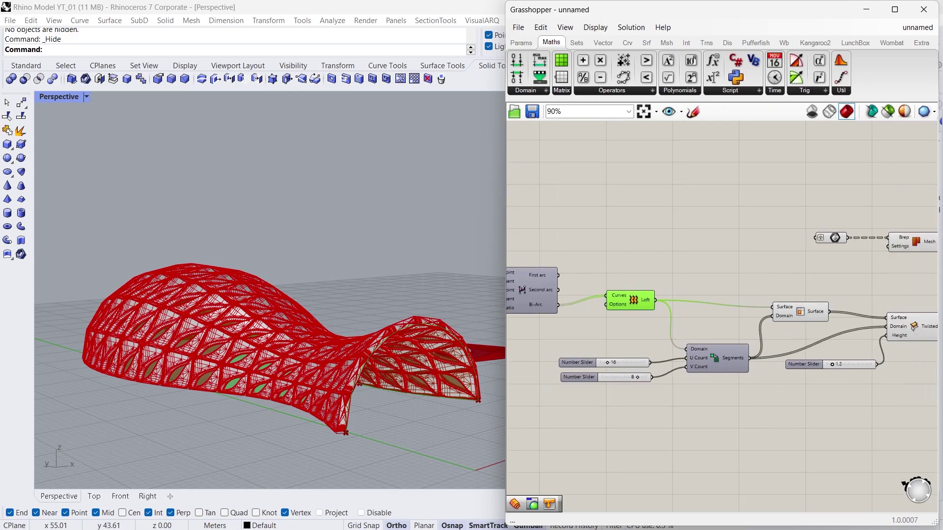
Step: Add the Offset Surface component that supports both sides and solids, and connect the Loft output to its Surface input
{"action": "double_click", "coordinate": [711, 269]}
{"action": "type", "text": "off"}
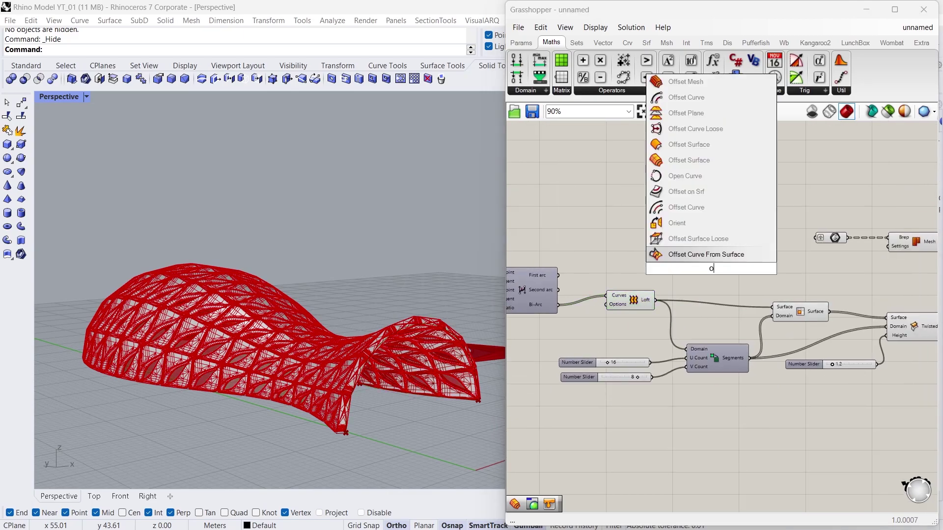
{"action": "key", "text": "Up"}
{"action": "key", "text": "Up"}
{"action": "key", "text": "Up"}
{"action": "key", "text": "Up"}
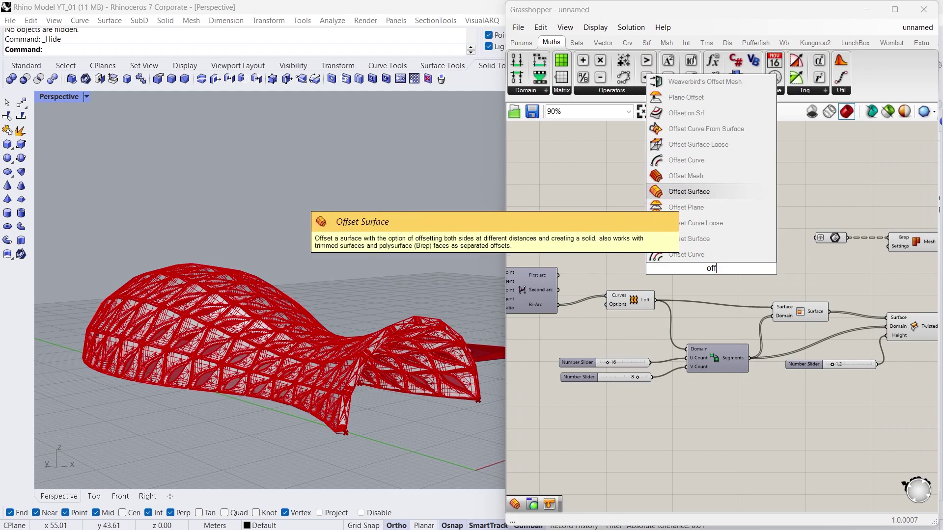
{"action": "key", "text": "Return"}
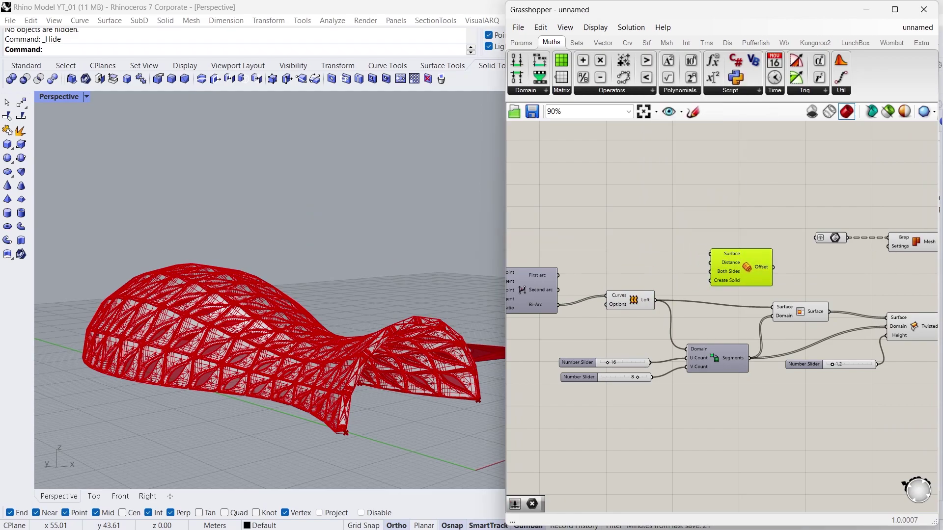
{"action": "left_click_drag", "start_coordinate": [655, 301], "coordinate": [749, 251]}
Step: Create a number slider of 0.1 and connect it to the Distance input of the Offset Surface component
{"action": "double_click", "coordinate": [645, 216]}
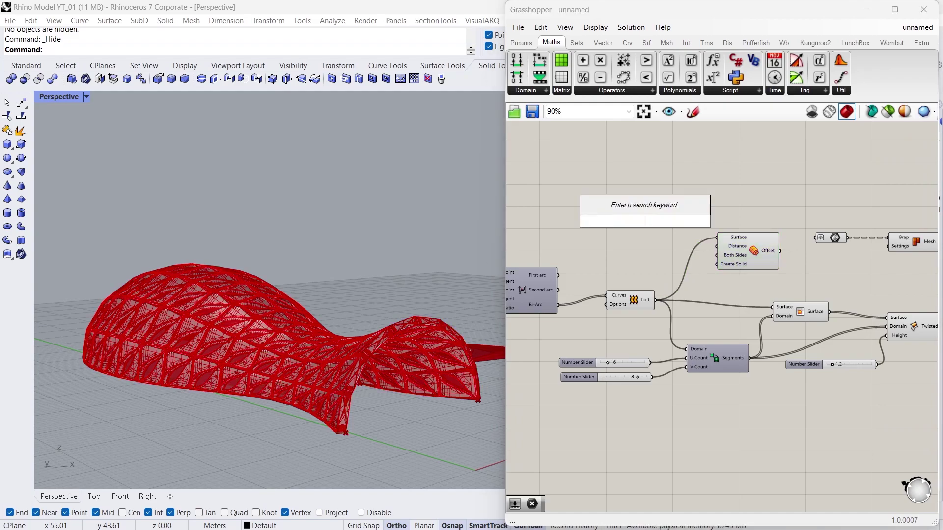
{"action": "type", "text": "0.1"}
{"action": "key", "text": "Return"}
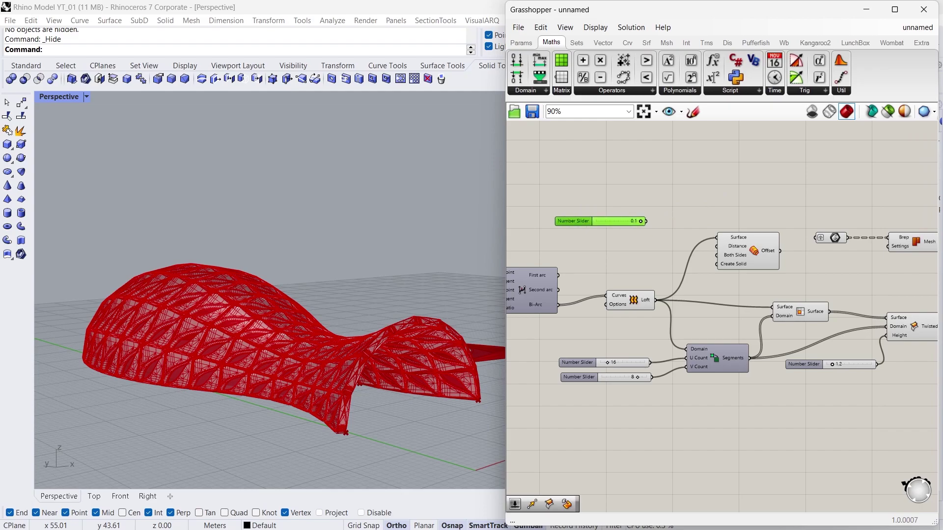
{"action": "left_click_drag", "start_coordinate": [658, 225], "coordinate": [716, 246]}
{"action": "scroll", "coordinate": [406, 368], "scroll_direction": "up", "scroll_amount": 6}
{"action": "scroll", "coordinate": [407, 369], "scroll_direction": "down", "scroll_amount": 3}
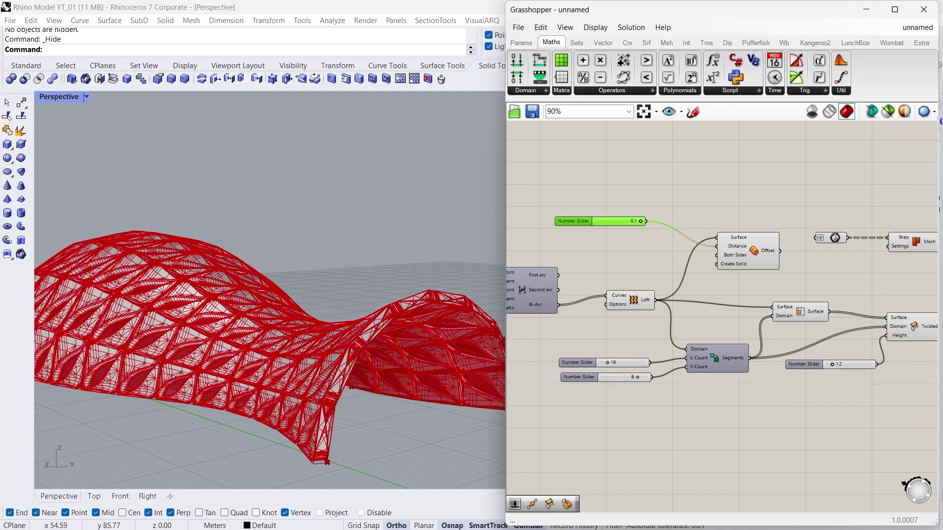
Step: Move the Offset Surface component level with its distance slider
{"action": "scroll", "coordinate": [406, 368], "scroll_direction": "up", "scroll_amount": 4}
{"action": "scroll", "coordinate": [270, 295], "scroll_direction": "down", "scroll_amount": 5}
{"action": "left_click_drag", "start_coordinate": [754, 251], "coordinate": [743, 225]}
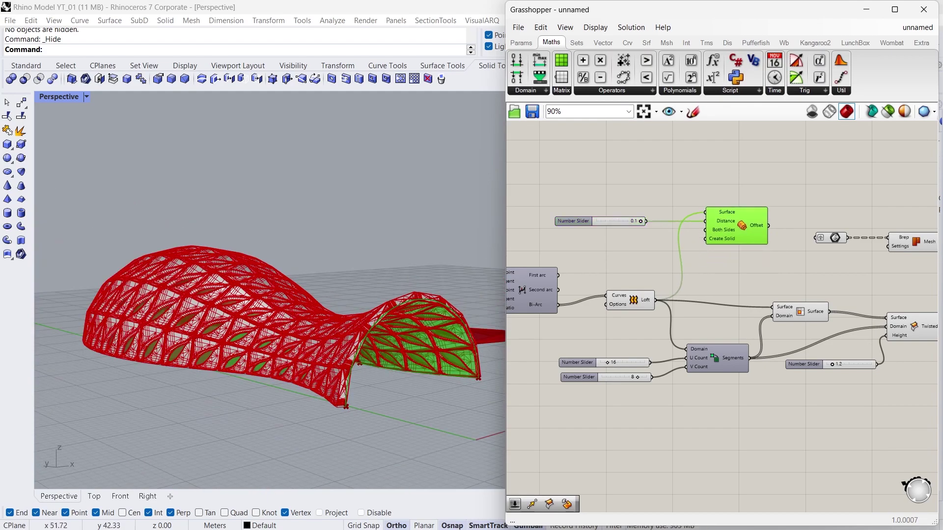
{"action": "key", "text": "Escape"}
Step: Add a Custom Preview component and connect the Offset output to its Geometry input
{"action": "right_click_drag", "start_coordinate": [803, 204], "coordinate": [757, 207]}
{"action": "scroll", "coordinate": [756, 206], "scroll_direction": "up", "scroll_amount": 1}
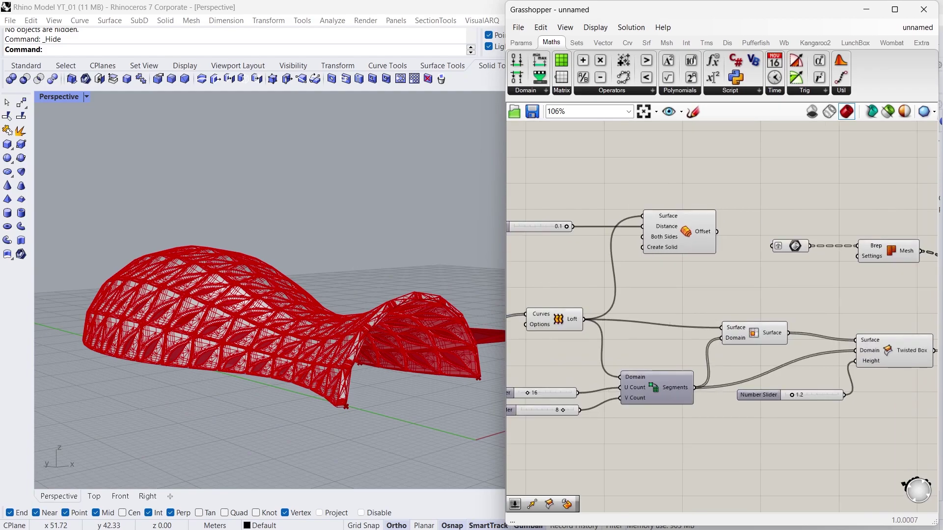
{"action": "double_click", "coordinate": [806, 194]}
{"action": "type", "text": "cust"}
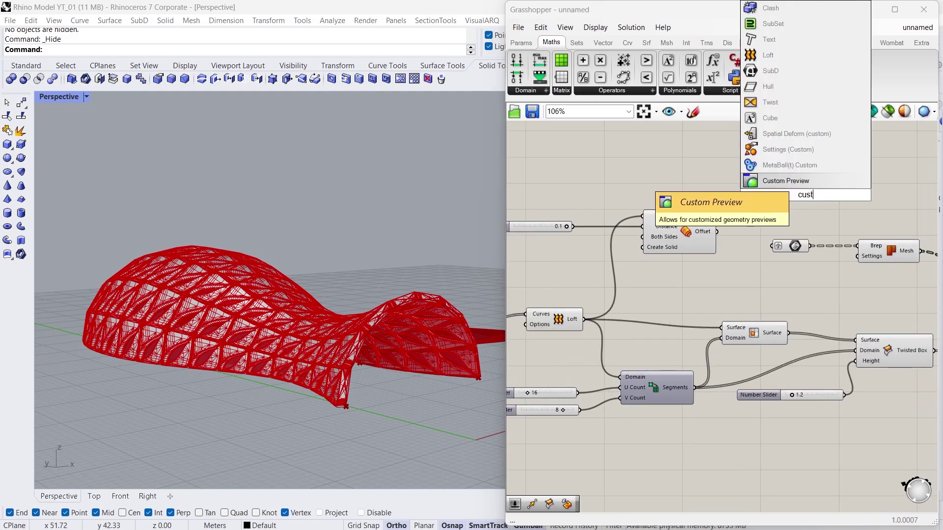
{"action": "key", "text": "Return"}
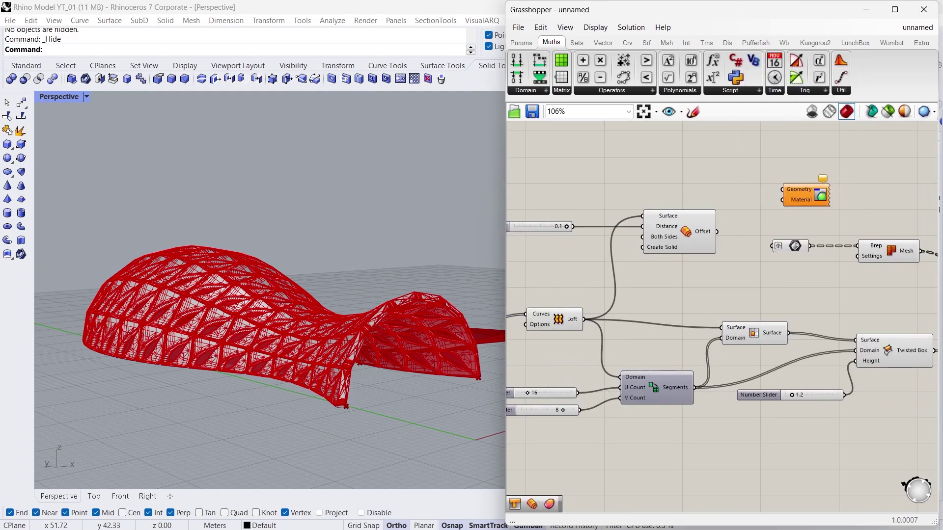
{"action": "left_click_drag", "start_coordinate": [717, 232], "coordinate": [780, 186]}
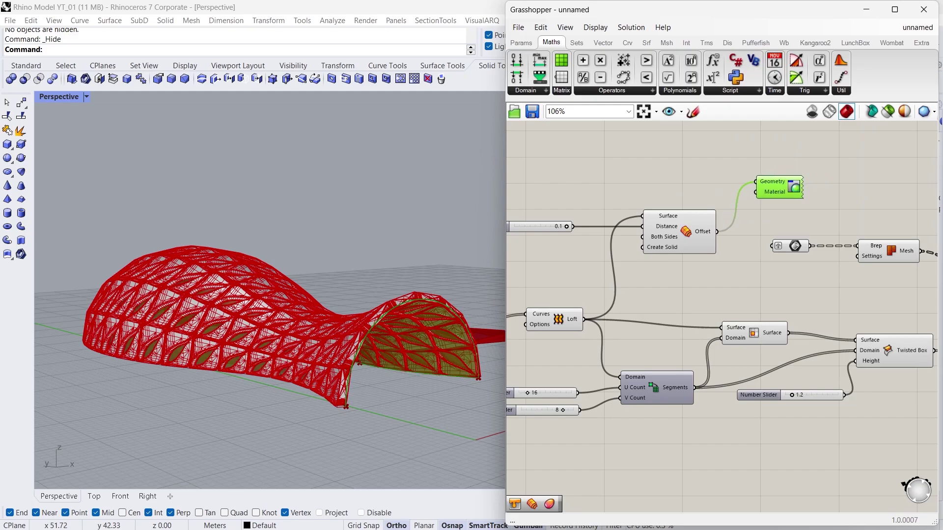
Step: Add a Colour Swatch component above the Offset Surface component
{"action": "double_click", "coordinate": [676, 162]}
{"action": "type", "text": "c"}
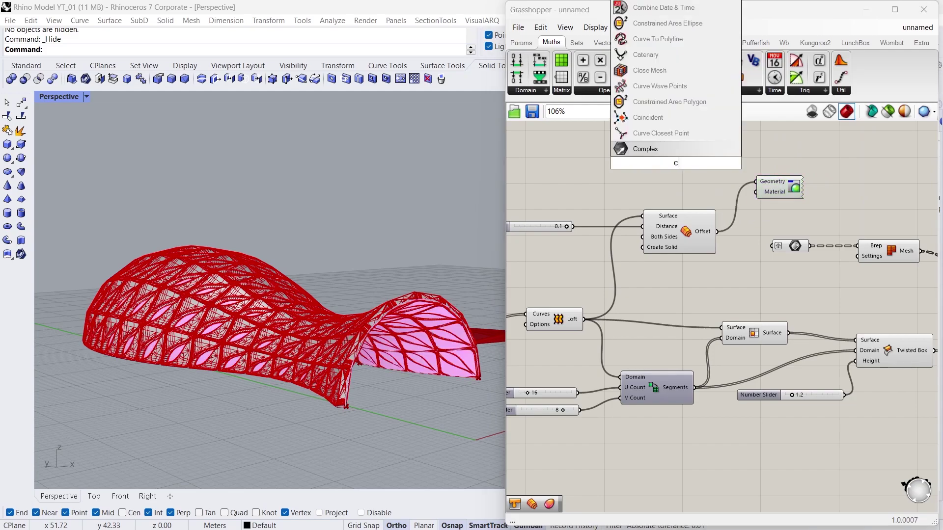
{"action": "type", "text": "olour"}
{"action": "key", "text": "Return"}
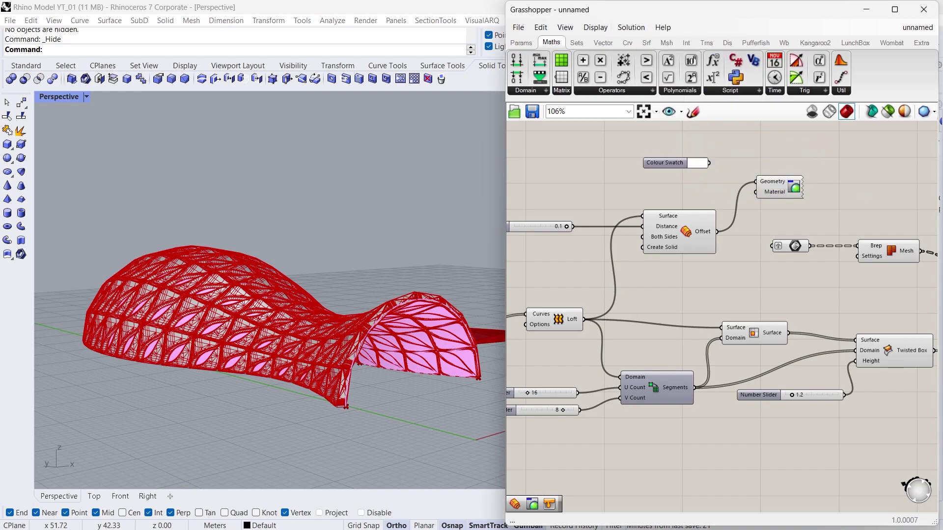
Step: Set the swatch to green with hue 137°, saturation 79 and value 67, and connect it to the Custom Preview's Material input
{"action": "left_click", "coordinate": [698, 163]}
{"action": "left_click", "coordinate": [729, 225]}
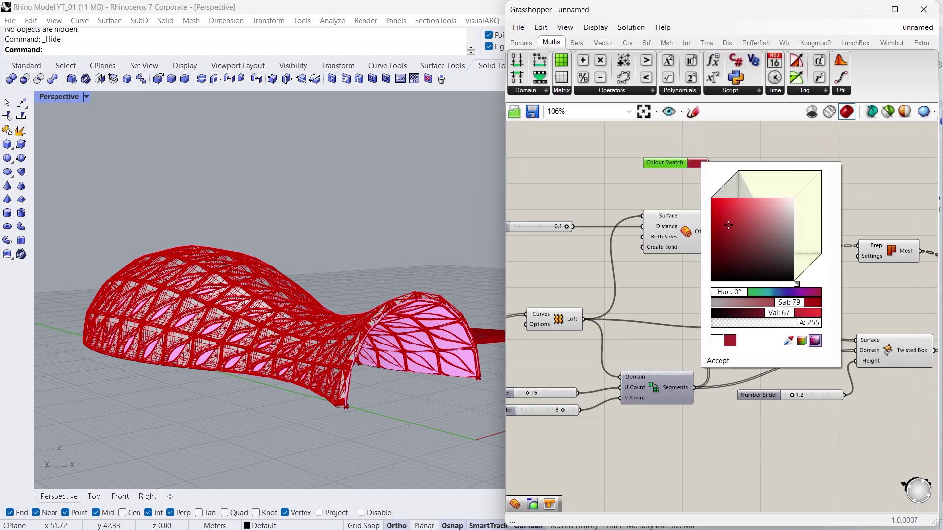
{"action": "left_click_drag", "start_coordinate": [729, 292], "coordinate": [758, 292]}
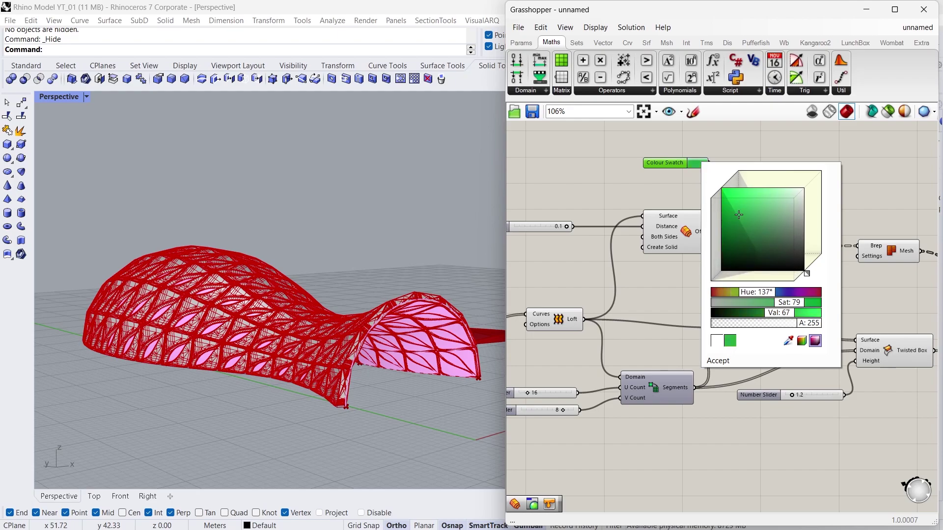
{"action": "key", "text": "Return"}
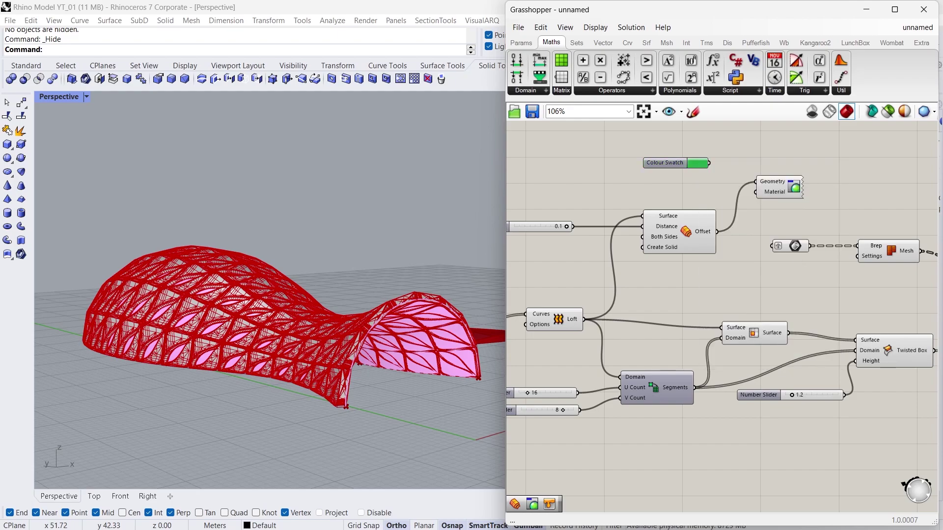
{"action": "left_click_drag", "start_coordinate": [736, 181], "coordinate": [755, 192]}
Step: Move the 0.1 slider aside and insert a Negative component between it and the Offset Surface's Distance input
{"action": "scroll", "coordinate": [425, 344], "scroll_direction": "up", "scroll_amount": 6}
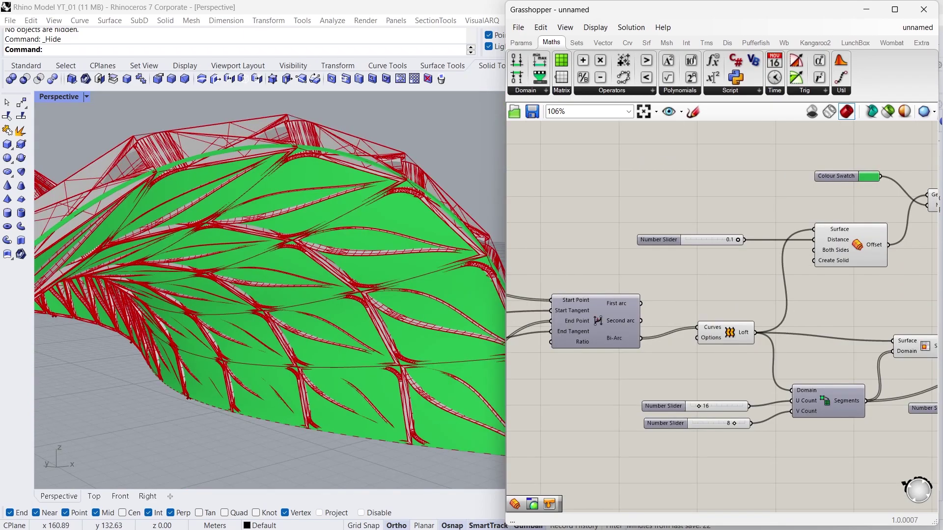
{"action": "right_click_drag", "start_coordinate": [722, 280], "coordinate": [691, 274]}
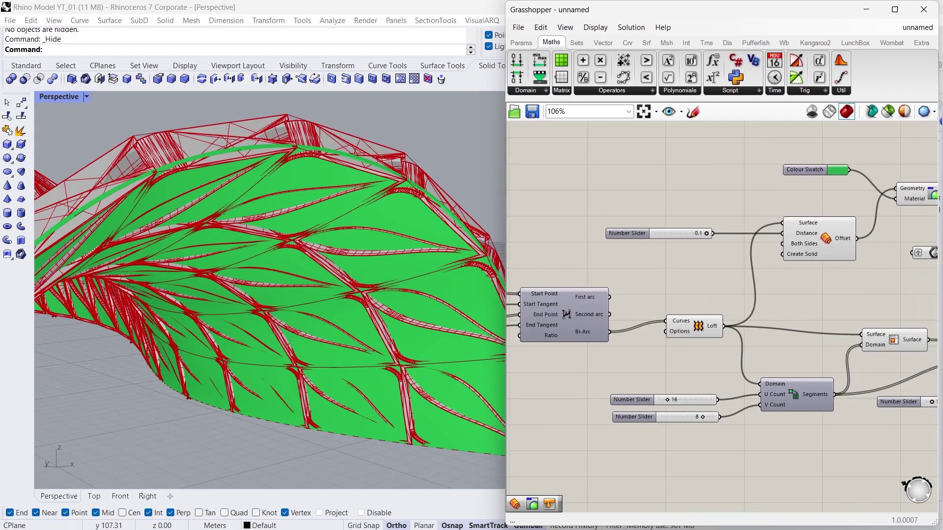
{"action": "left_click_drag", "start_coordinate": [627, 234], "coordinate": [560, 229]}
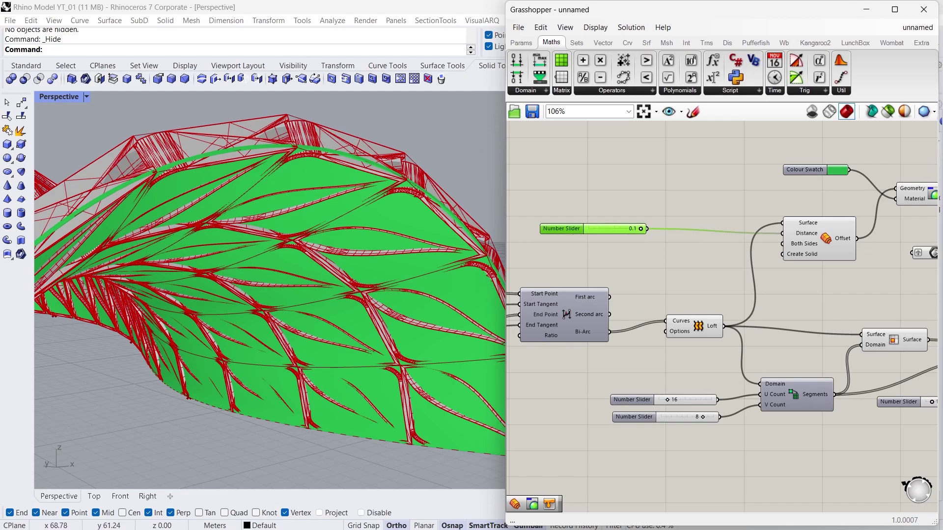
{"action": "left_click", "coordinate": [611, 91]}
{"action": "left_click", "coordinate": [692, 129]}
{"action": "left_click", "coordinate": [682, 195]}
{"action": "left_click_drag", "start_coordinate": [683, 195], "coordinate": [654, 208]}
{"action": "left_click_drag", "start_coordinate": [682, 208], "coordinate": [724, 219]}
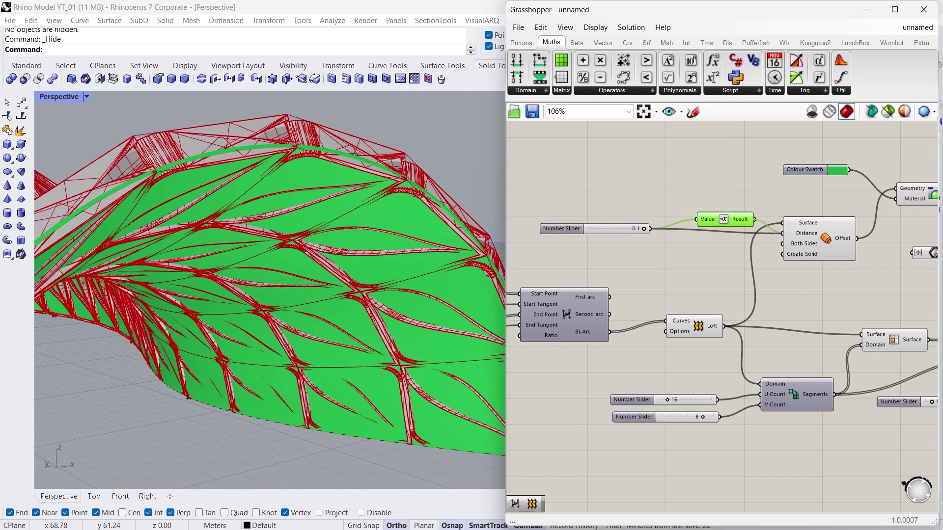
{"action": "left_click_drag", "start_coordinate": [778, 242], "coordinate": [782, 234]}
{"action": "scroll", "coordinate": [378, 290], "scroll_direction": "down", "scroll_amount": 5}
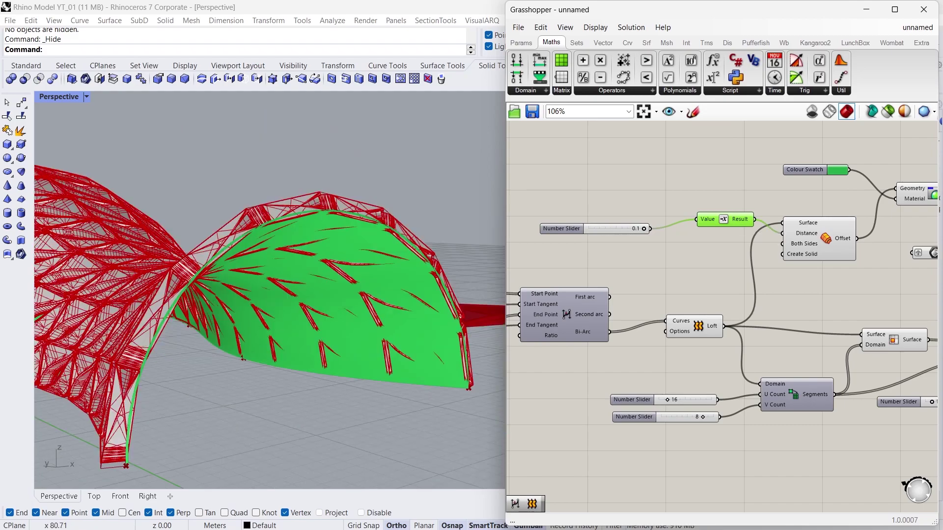
{"action": "scroll", "coordinate": [433, 348], "scroll_direction": "down", "scroll_amount": 3}
Step: Bake the Offset Surface component's geometry to Layer 04 as a group
{"action": "left_click", "coordinate": [474, 319]}
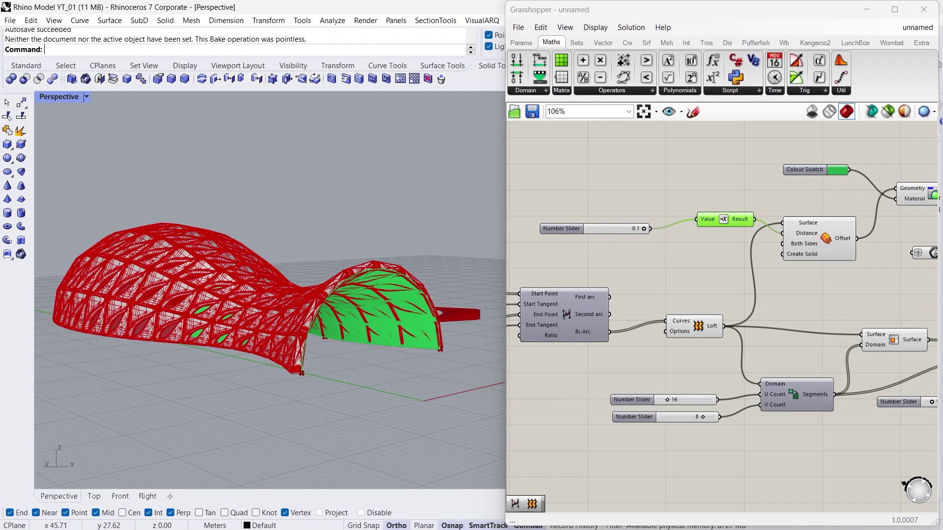
{"action": "left_click", "coordinate": [712, 275]}
{"action": "right_click_drag", "start_coordinate": [712, 275], "coordinate": [617, 268]}
{"action": "left_click", "coordinate": [750, 231]}
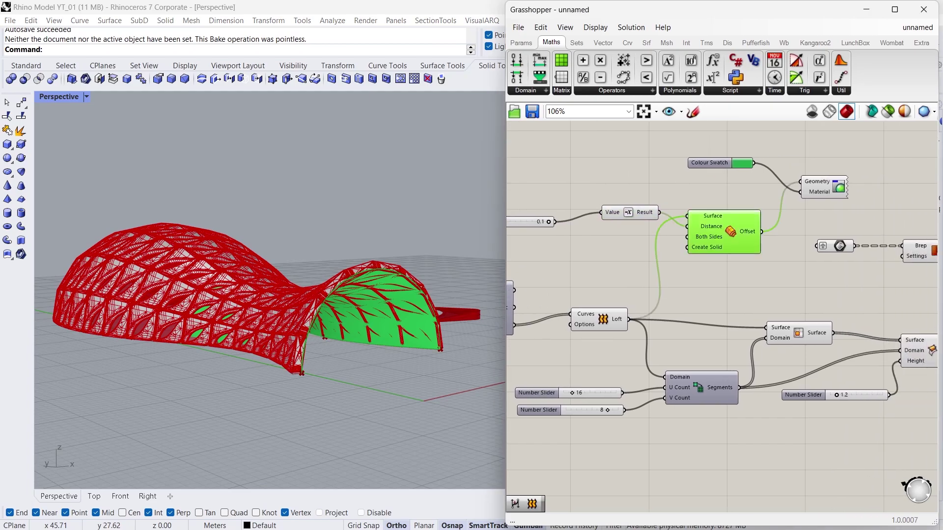
{"action": "right_click", "coordinate": [750, 231]}
{"action": "left_click", "coordinate": [786, 251]}
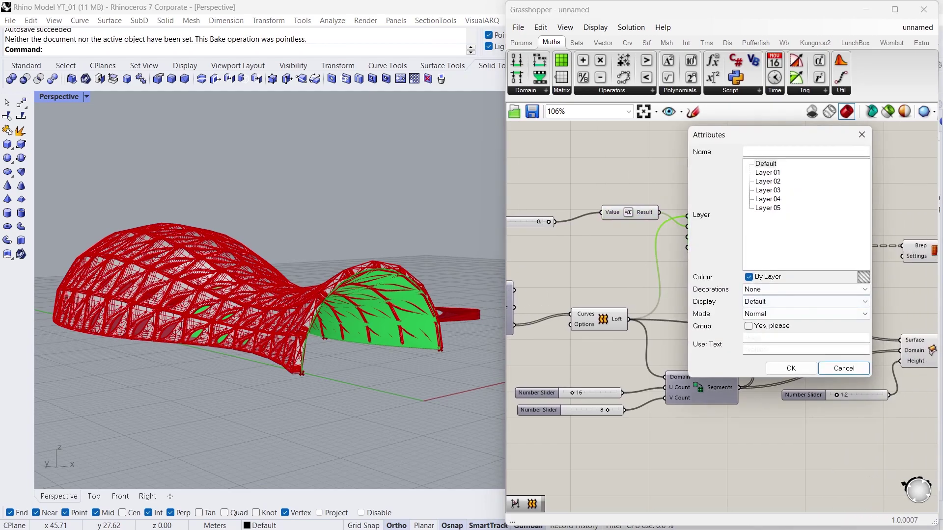
{"action": "left_click", "coordinate": [767, 199]}
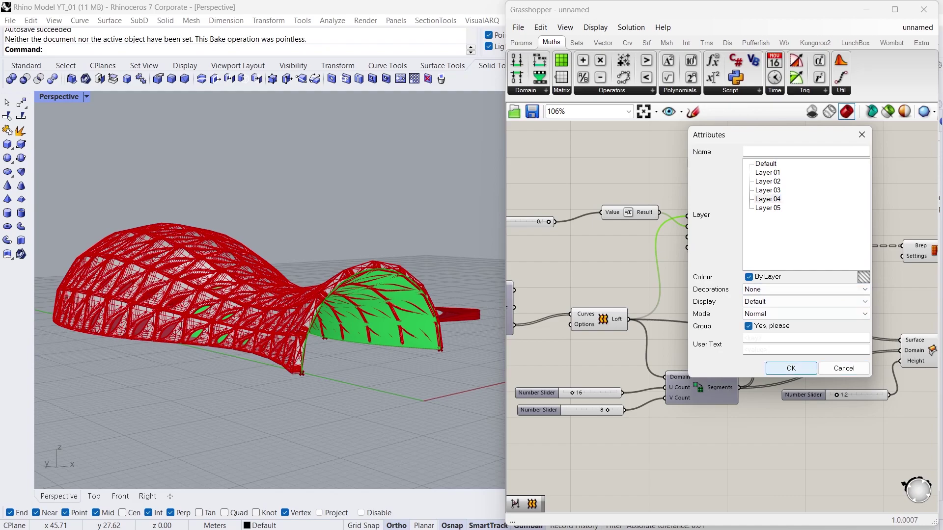
{"action": "left_click", "coordinate": [791, 368]}
{"action": "left_click", "coordinate": [545, 148]}
{"action": "scroll", "coordinate": [545, 148], "scroll_direction": "up", "scroll_amount": 1}
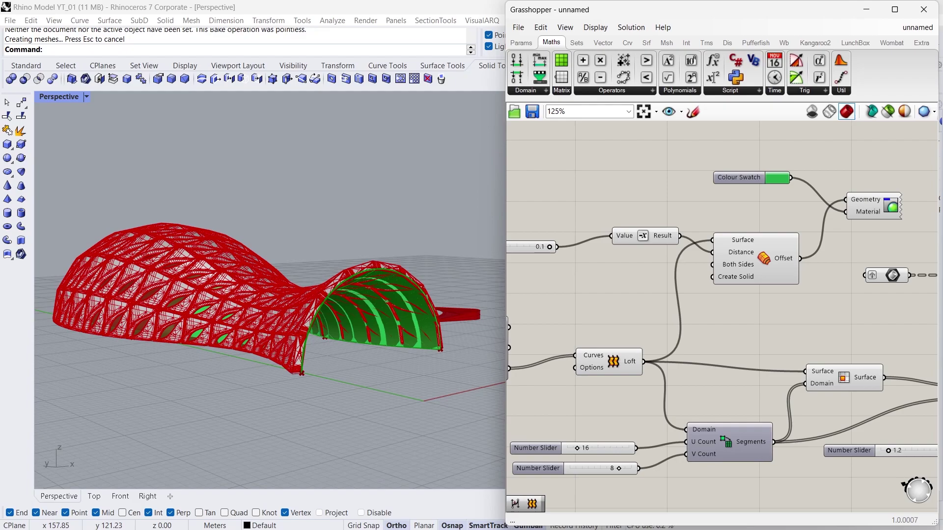
Step: Close the Grasshopper window and switch Rhino's Perspective viewport to Rendered display
{"action": "scroll", "coordinate": [730, 252], "scroll_direction": "down", "scroll_amount": 5}
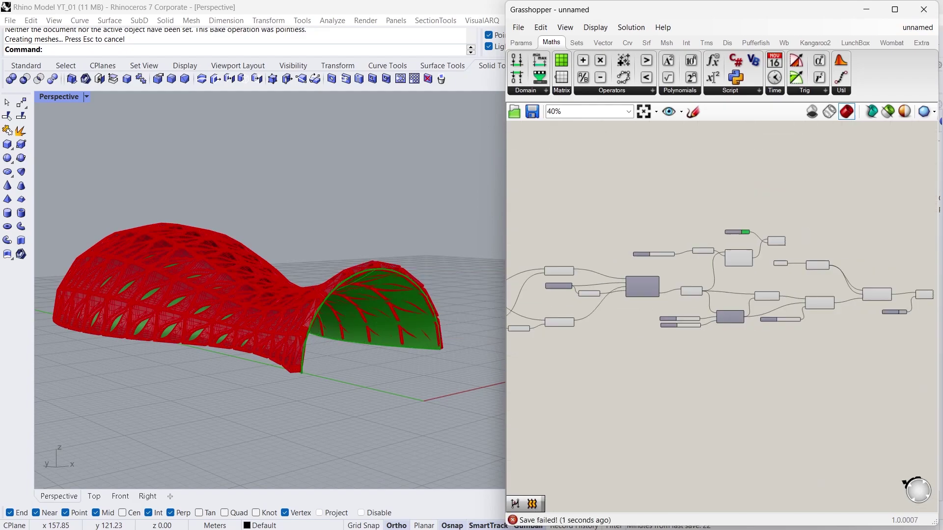
{"action": "left_click", "coordinate": [923, 9]}
{"action": "scroll", "coordinate": [638, 270], "scroll_direction": "down", "scroll_amount": 5}
{"action": "scroll", "coordinate": [369, 261], "scroll_direction": "up", "scroll_amount": 5}
{"action": "middle_click", "coordinate": [387, 277]}
{"action": "left_click", "coordinate": [388, 277]}
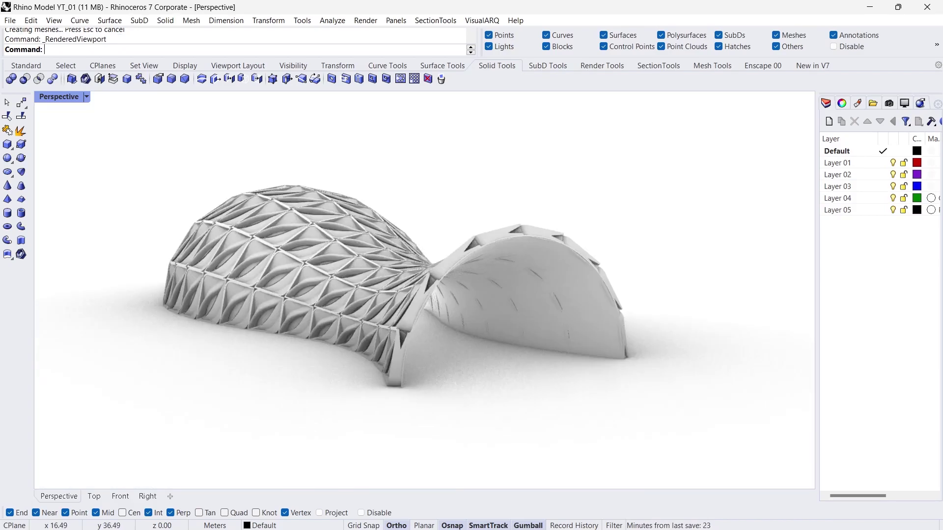